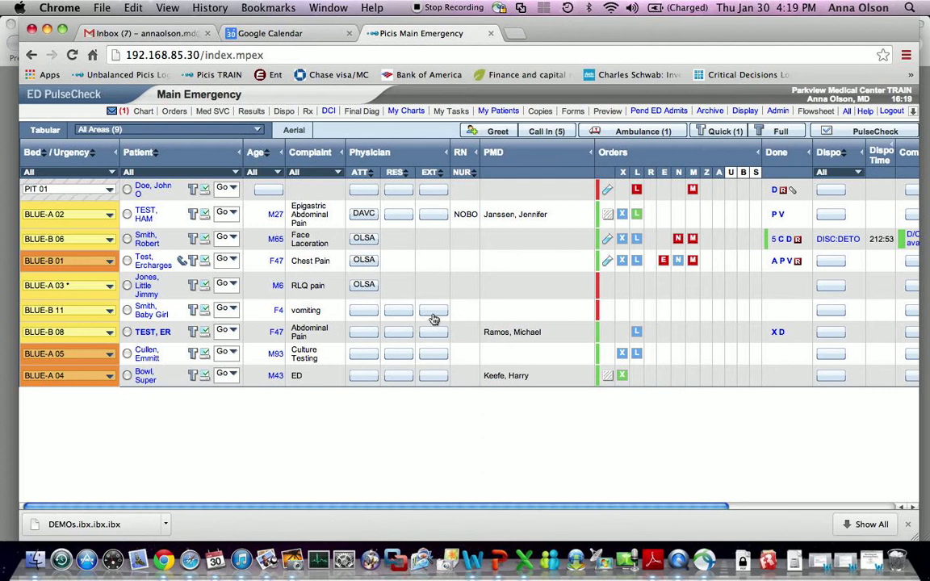
- Assign OLSA as attending for the BLUE-B 11 vomiting patient using the empty ATT button
click(364, 312)
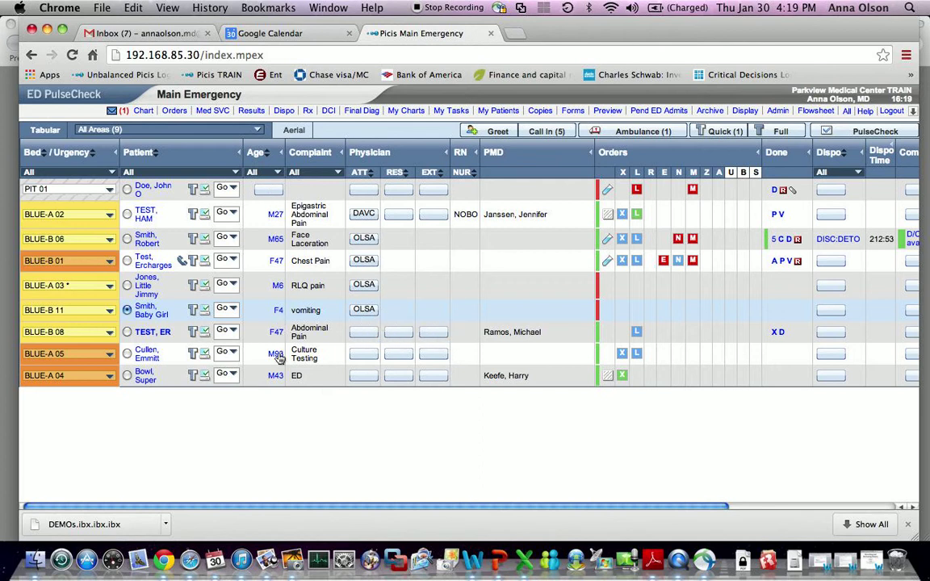
- Set the Attending field to blank in the BLUE-B 11 patient's data form and save it
click(280, 314)
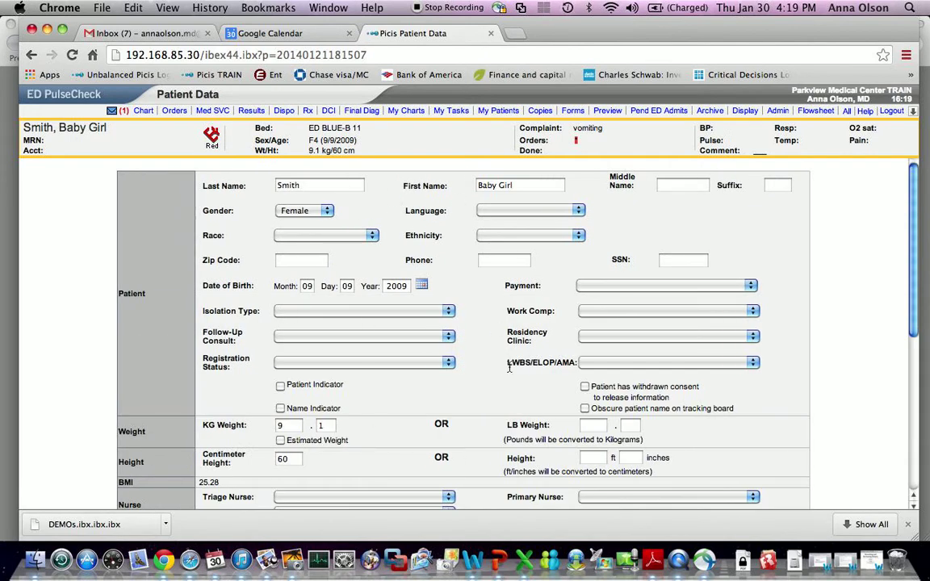
scroll(508, 368, down, 5)
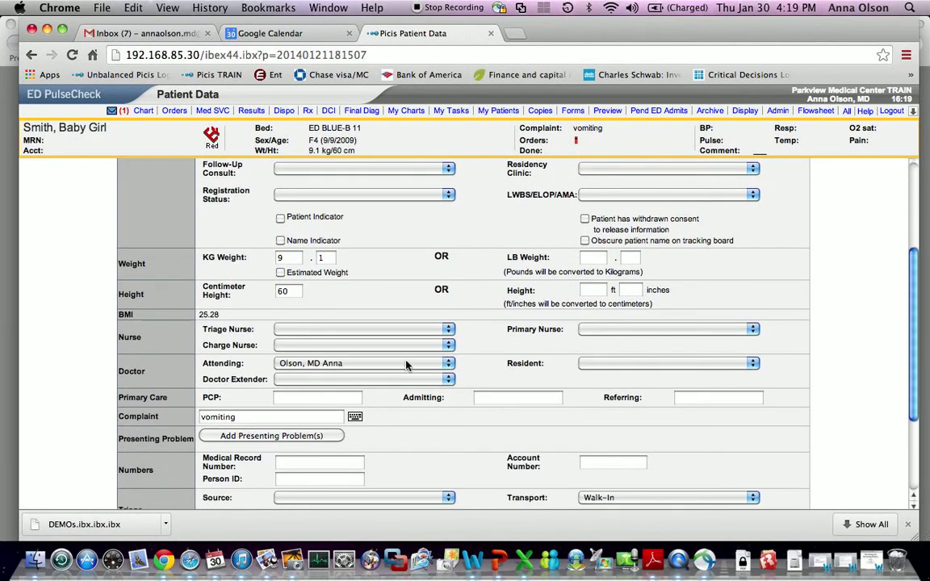
click(406, 364)
click(411, 350)
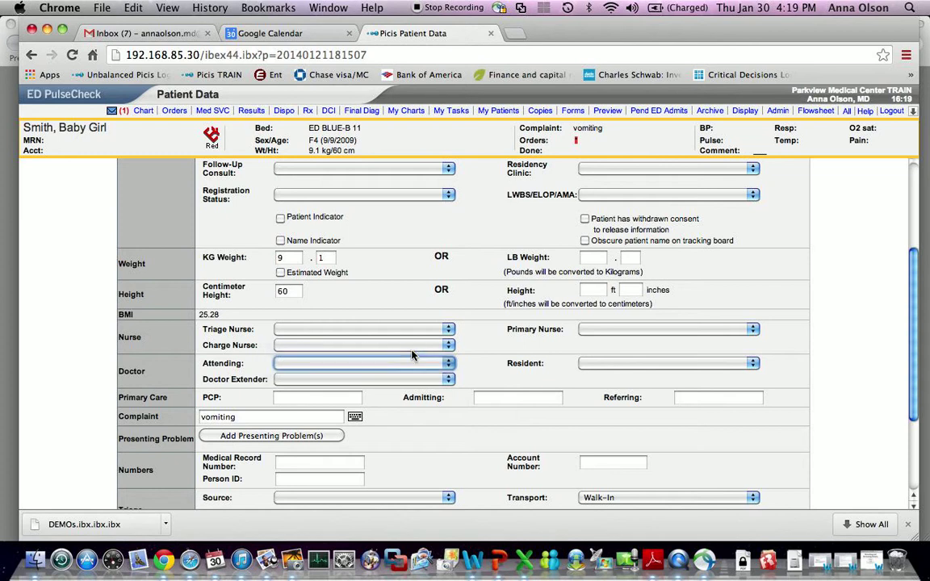
scroll(477, 370, down, 3)
click(465, 500)
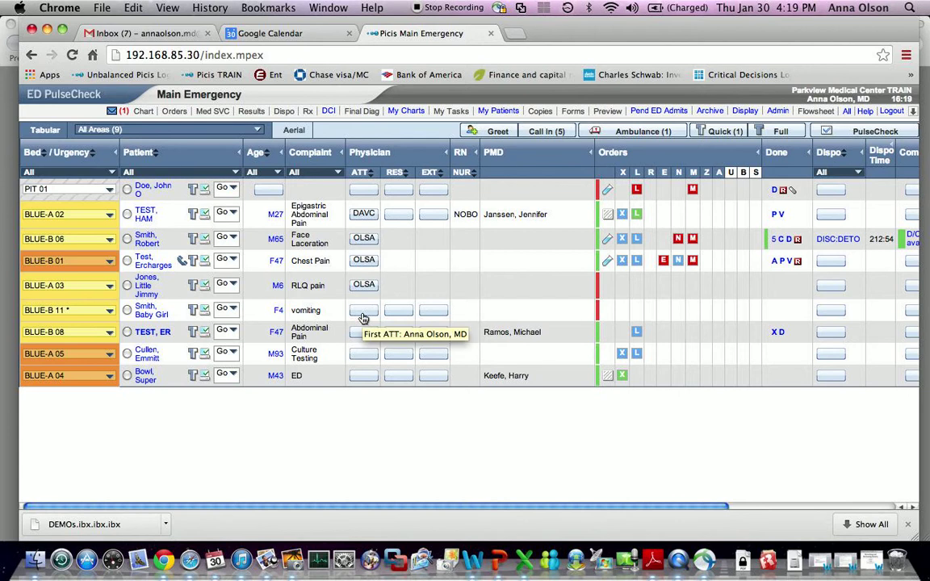
- Reassign OLSA as attending on the BLUE-B 11 vomiting patient's row
click(364, 315)
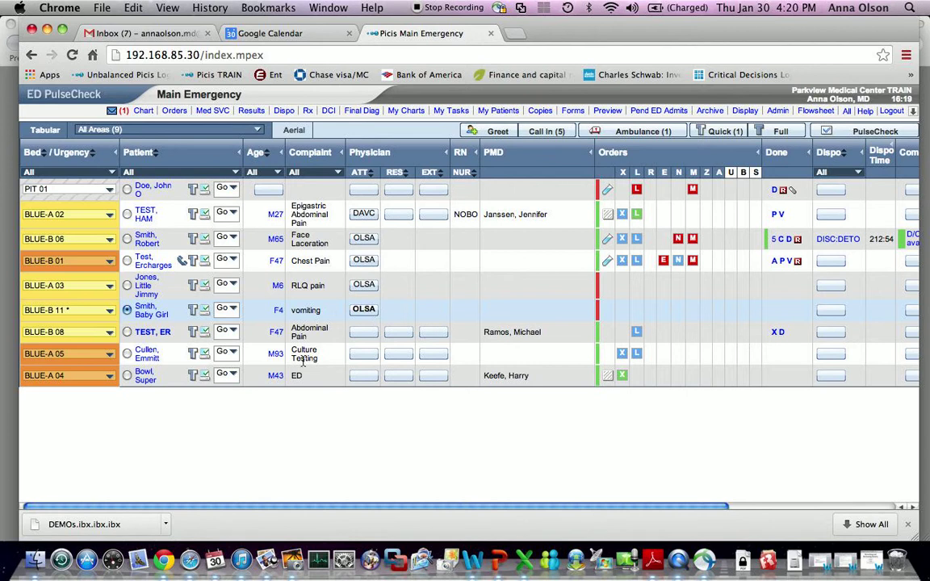
- Open the BLUE-B 11 patient's data form and check the Attending field
click(282, 313)
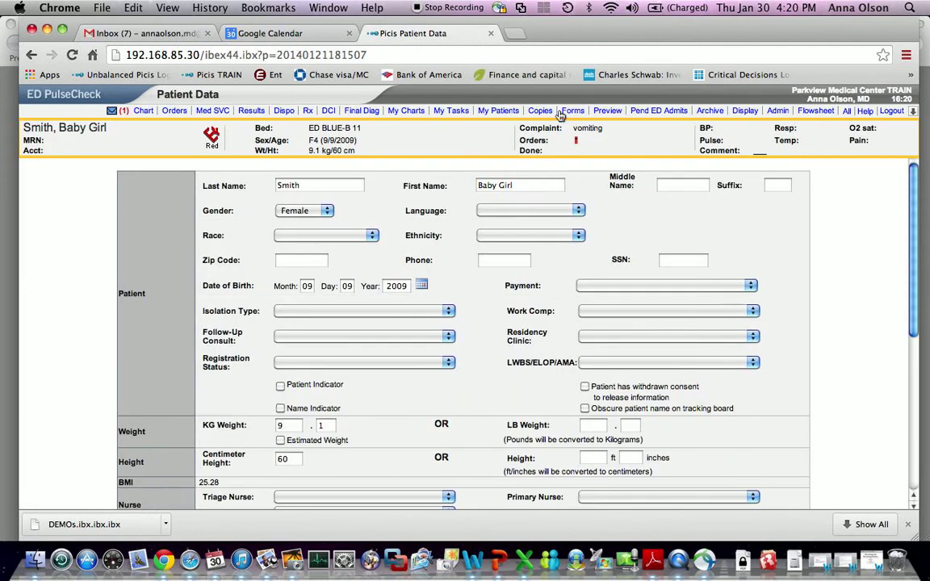
scroll(419, 445, down, 5)
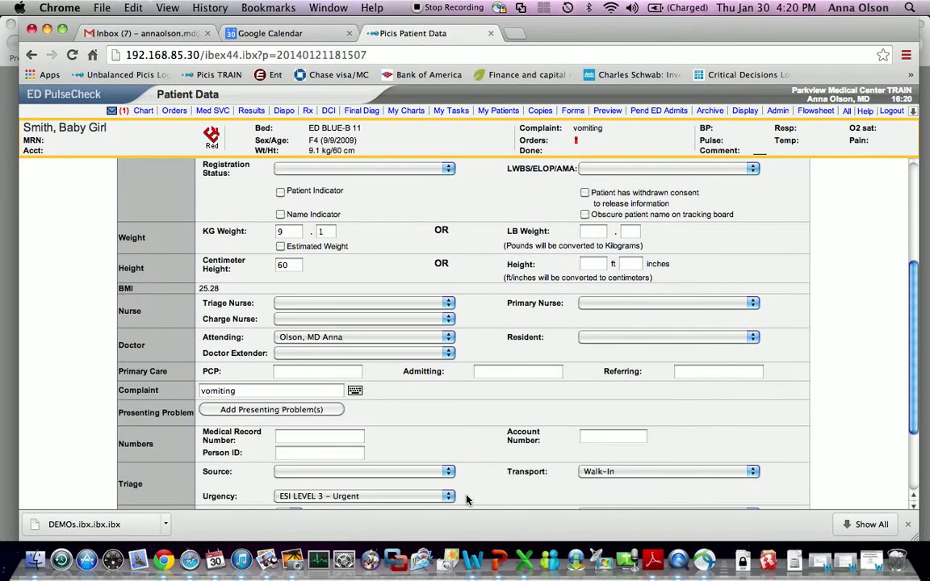
scroll(466, 499, down, 3)
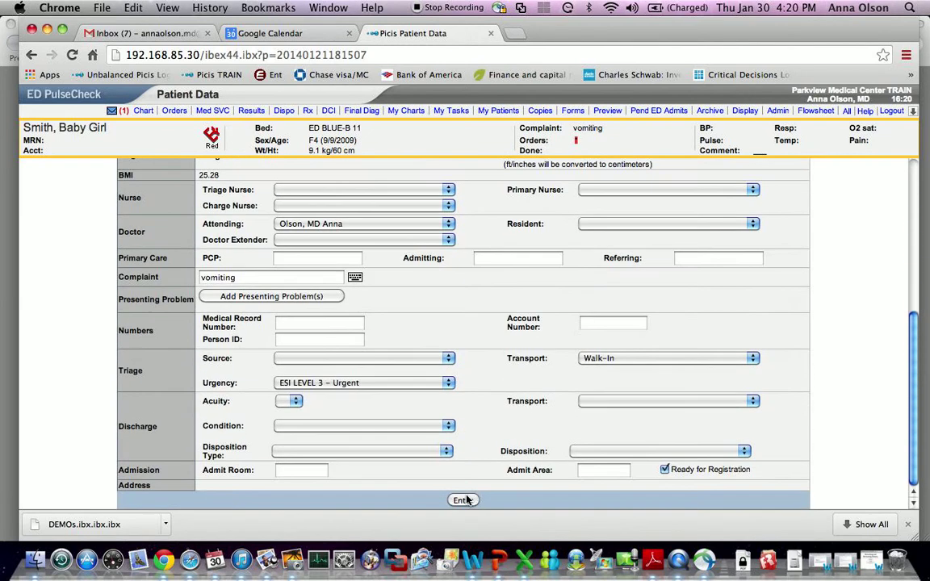
- Return to the tracking board and show all open windows in Exposé
click(84, 98)
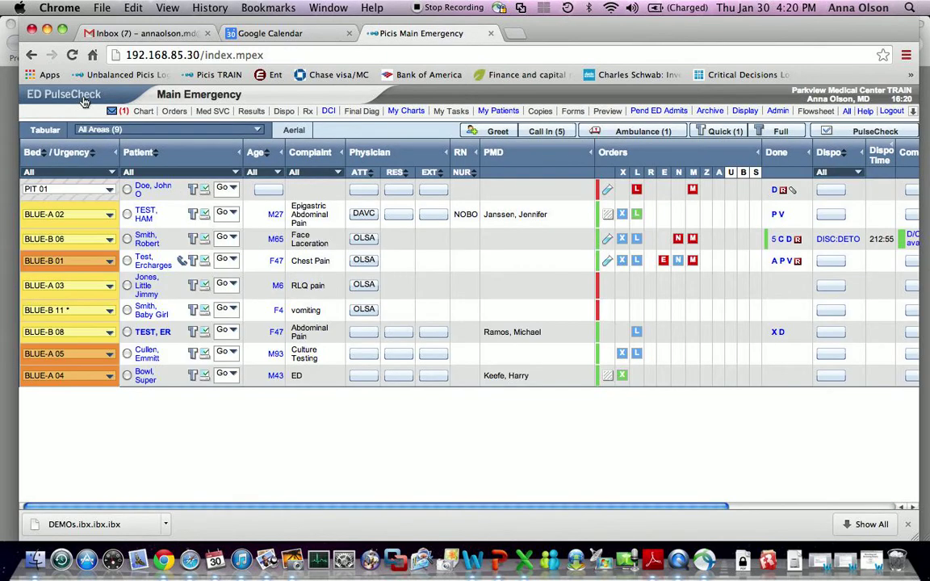
scroll(529, 312, right, 5)
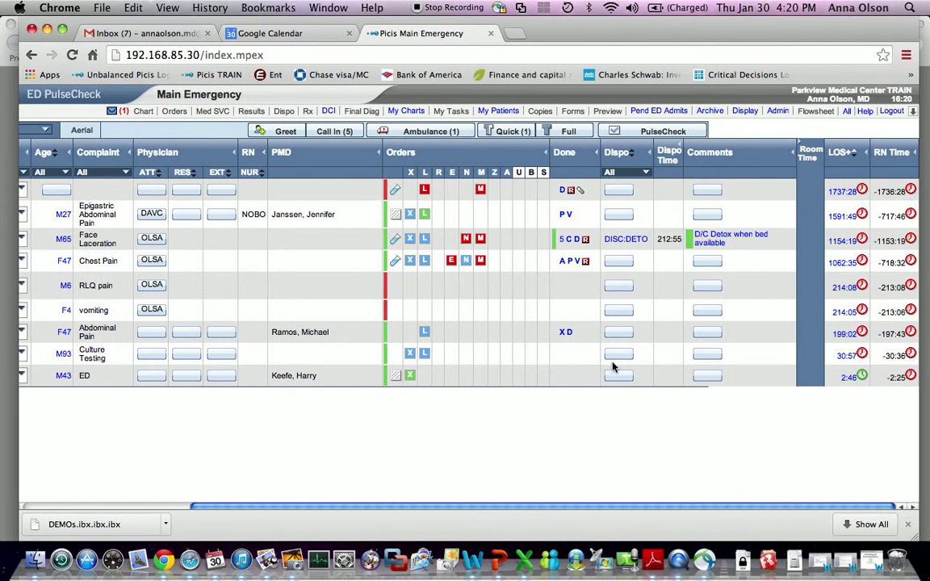
key(F3)
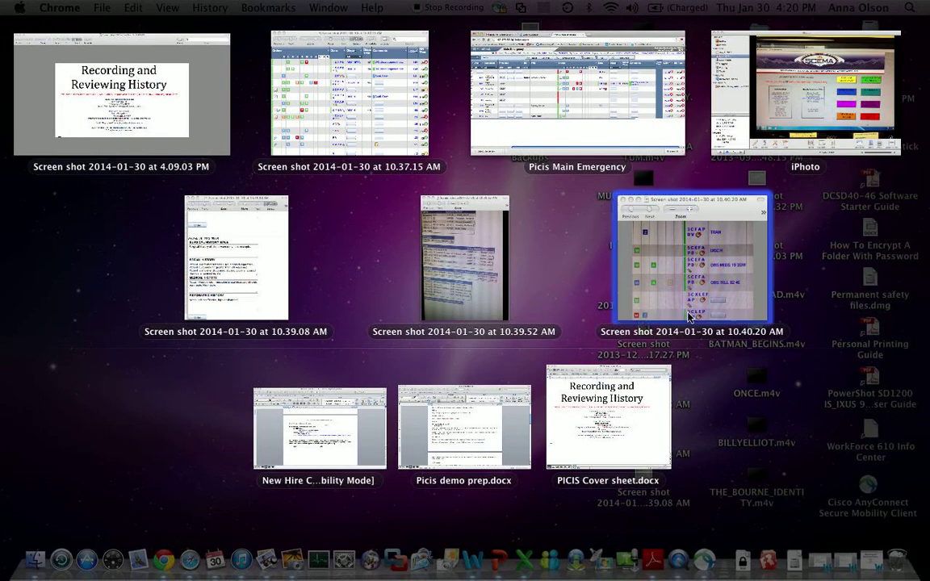
- View the 10.40.20 AM, then the 10.39.52 AM screenshot, and switch back to the tracking board
click(621, 279)
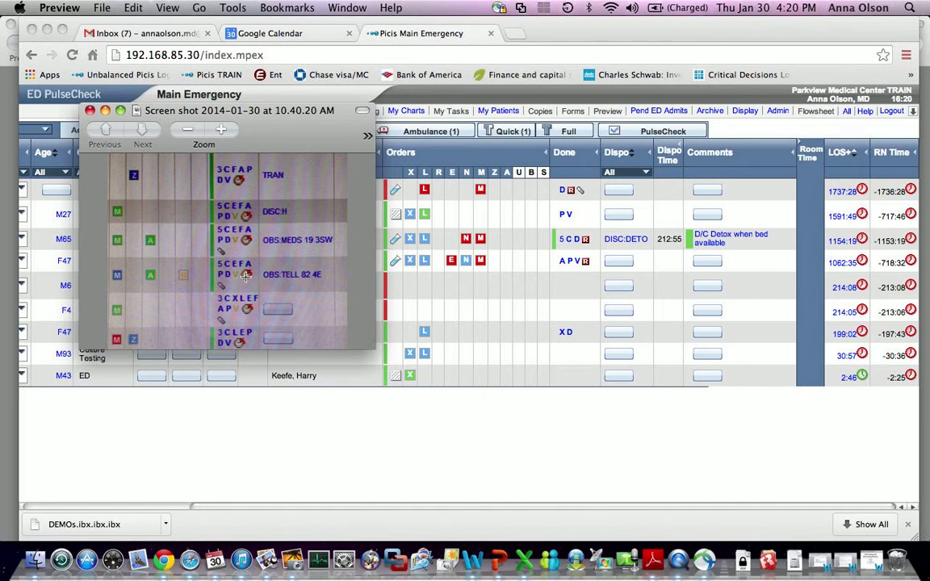
key(F3)
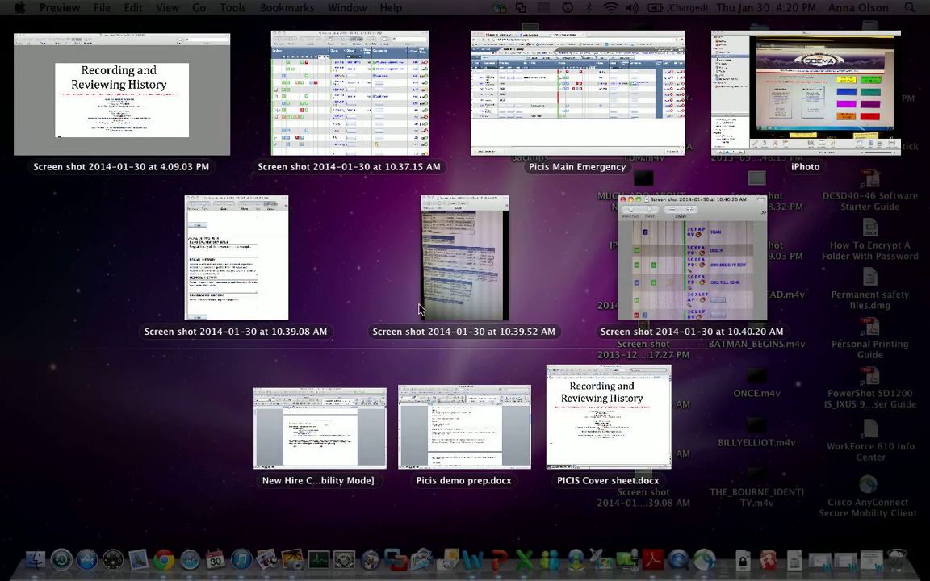
click(464, 259)
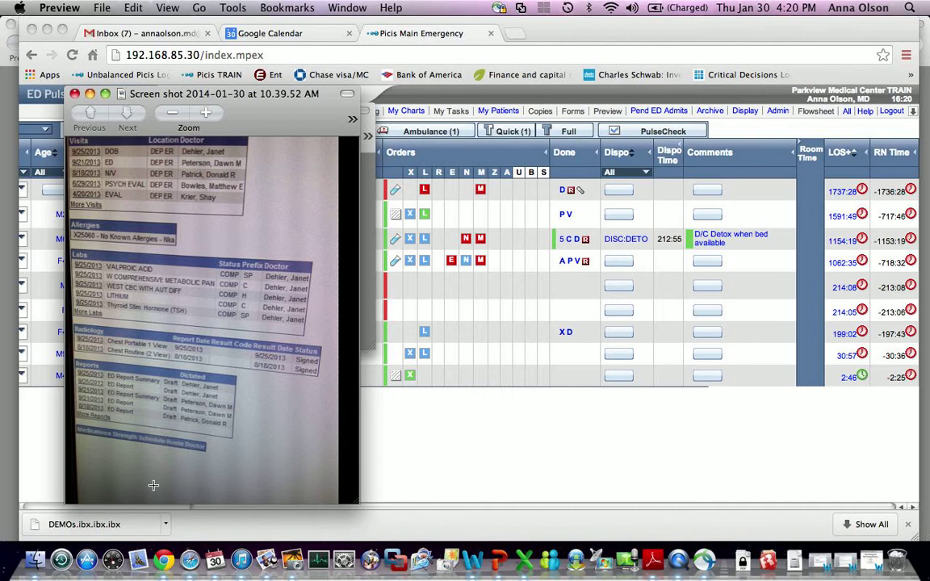
click(438, 446)
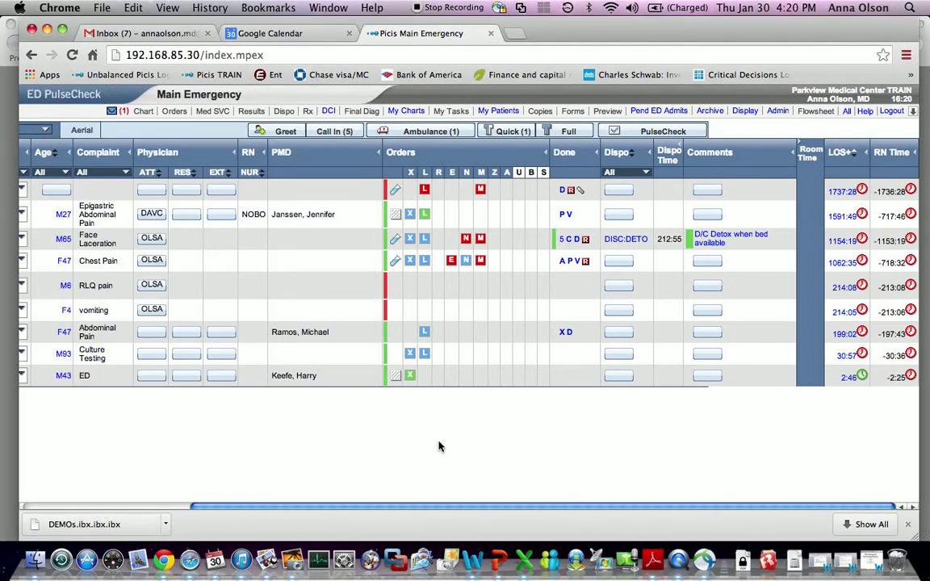
- Select the BLUE-B 11 vomiting patient and open the Visits module from the All list
scroll(439, 446, left, 5)
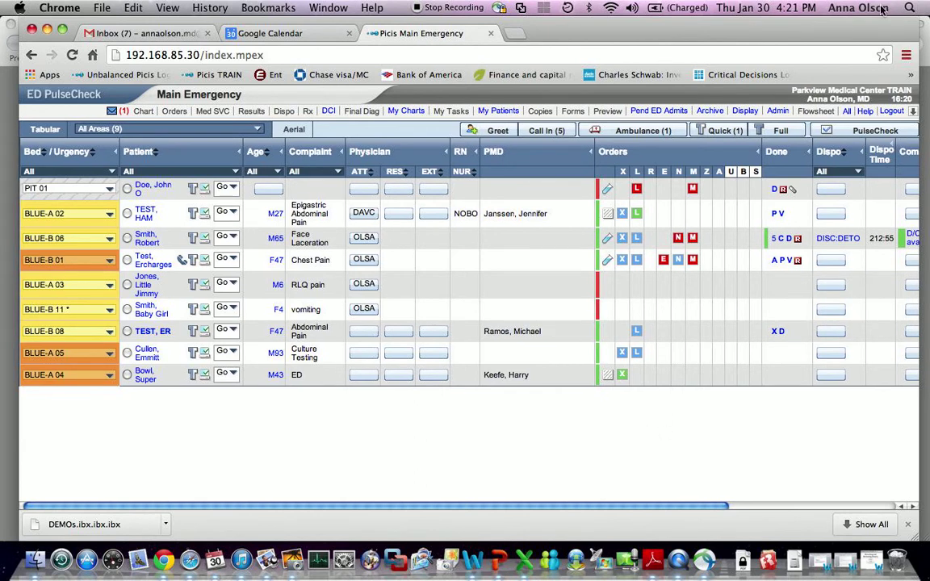
click(845, 110)
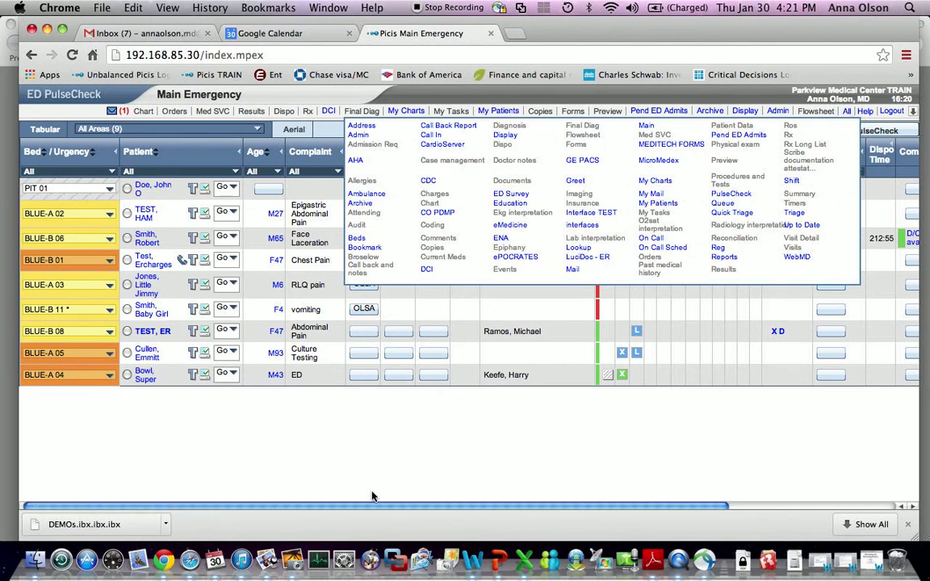
click(345, 428)
click(126, 311)
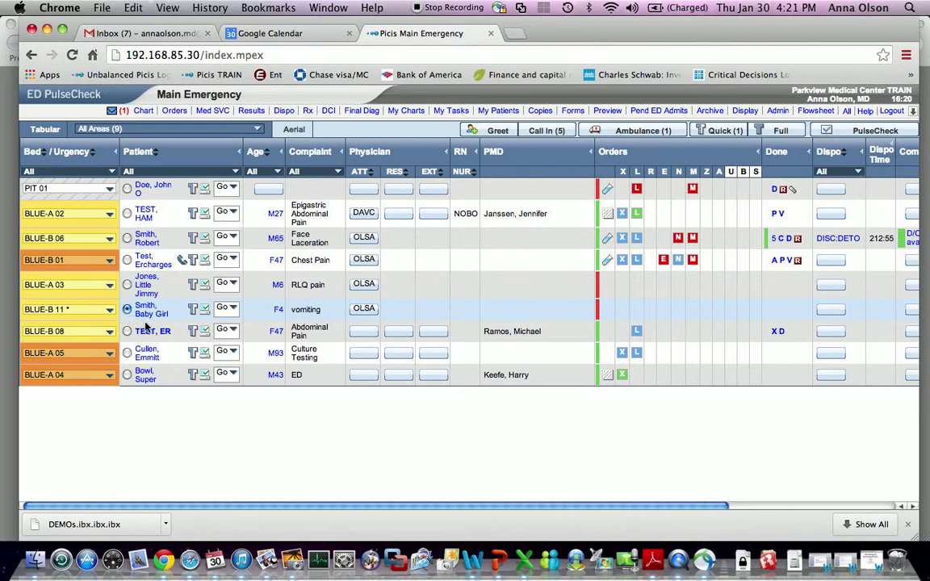
click(846, 111)
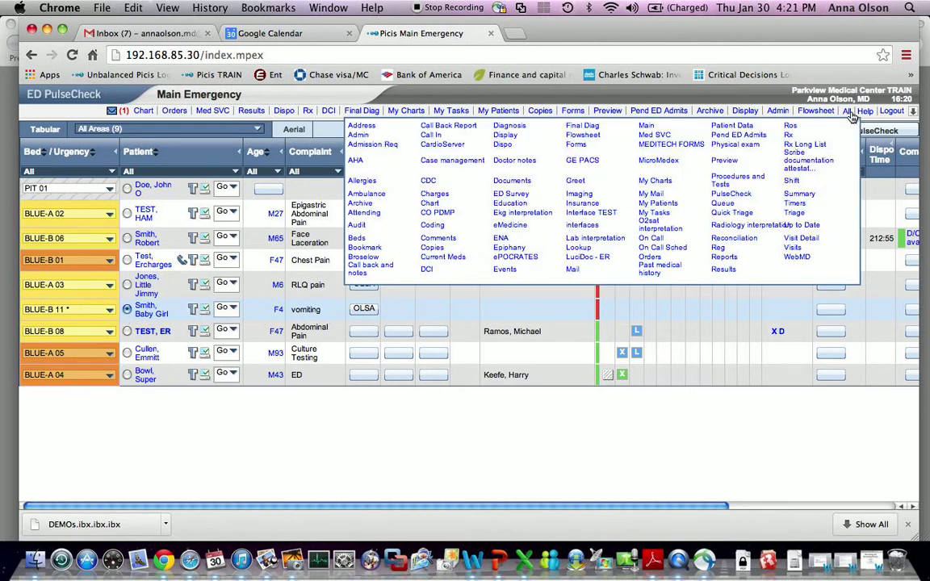
click(798, 250)
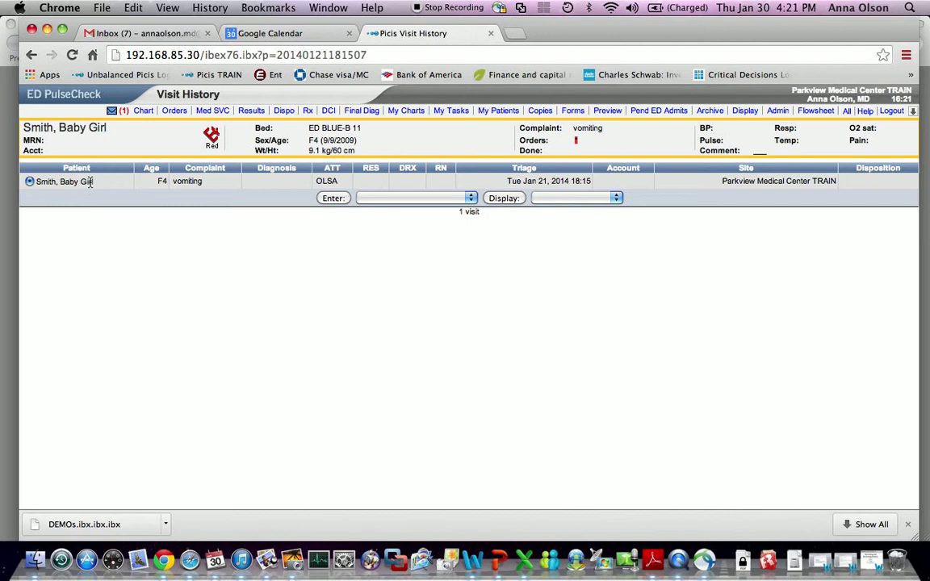
- Choose Physician Chart as the visit entry option, then return to the Main Emergency board
click(412, 198)
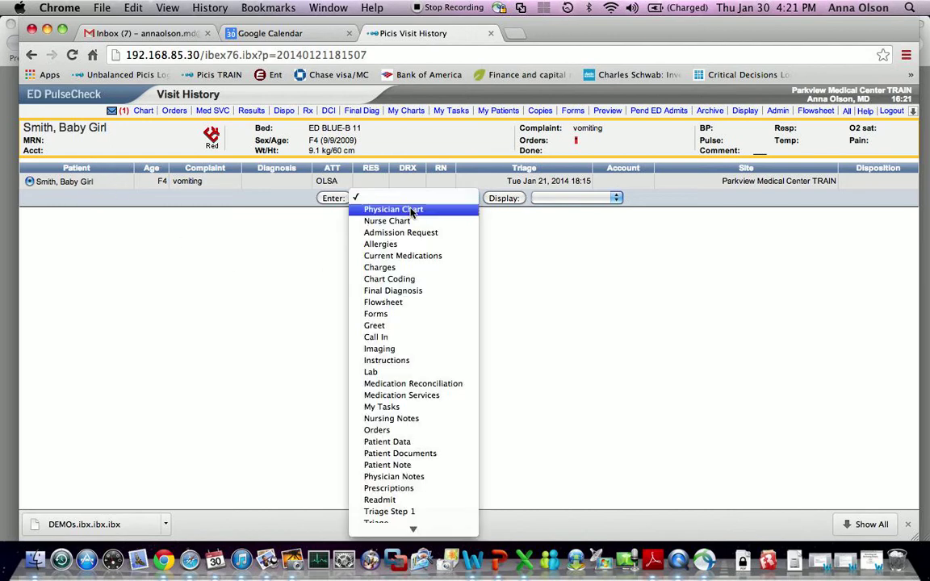
click(411, 210)
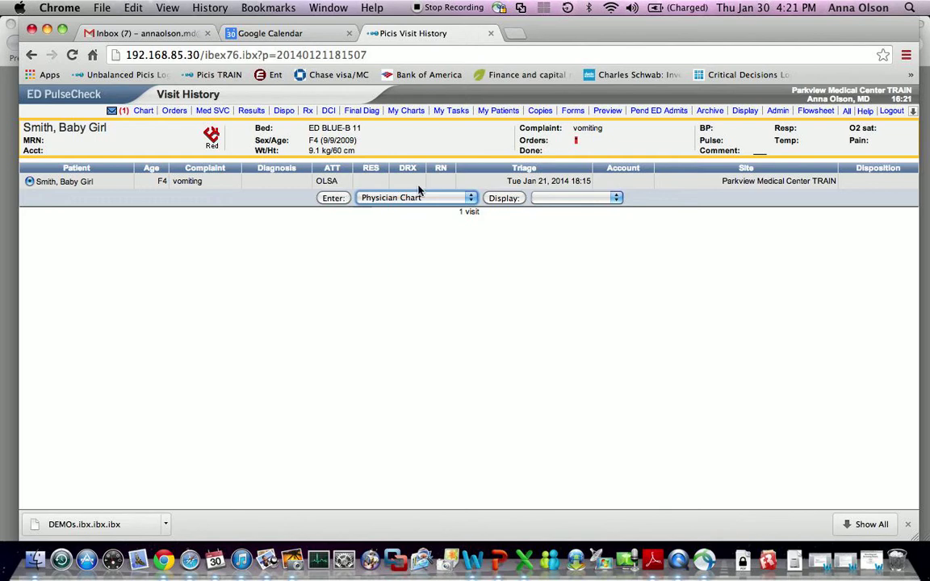
click(69, 106)
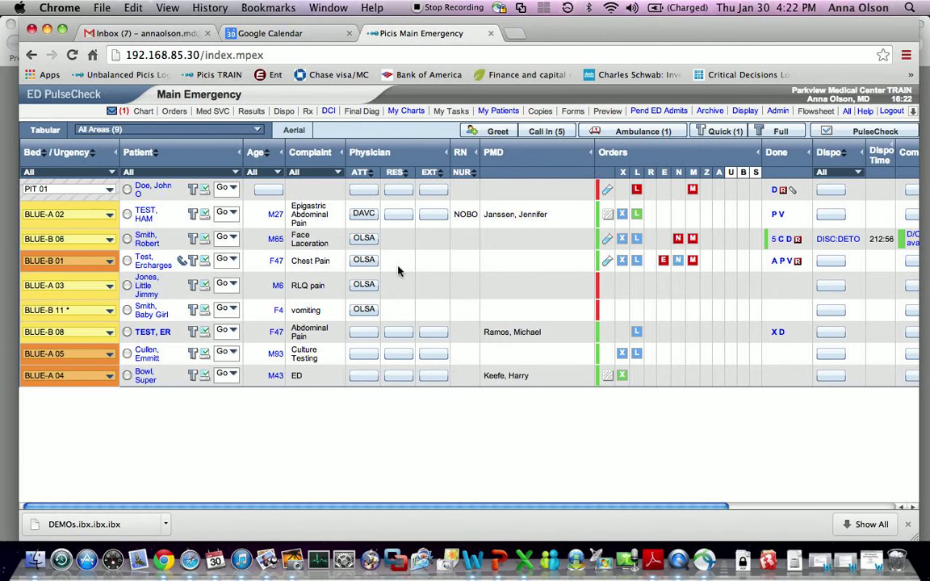
- Open the BLUE-B 06 face-laceration chart and look up Past Medical History from earlier visits
click(143, 239)
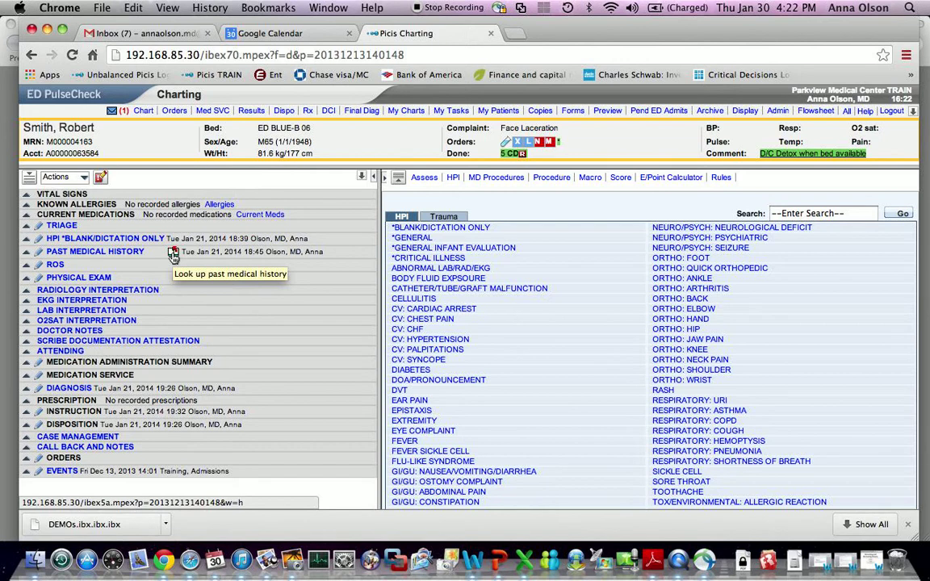
click(172, 253)
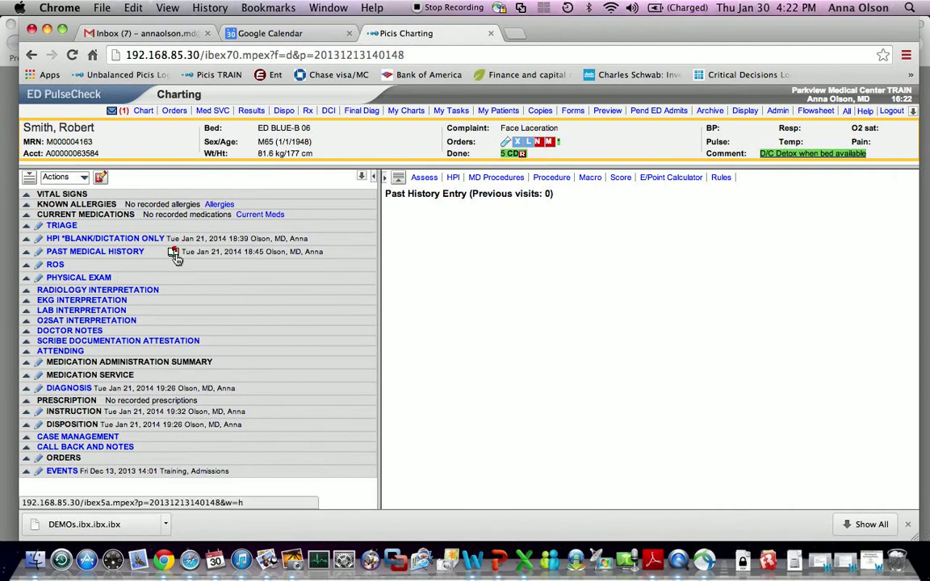
key(F9)
- Place the 10.39.08 AM screenshot beside the chart and expand Past Medical History (HTN, DM, cholecystectomy, ETOH)
click(271, 259)
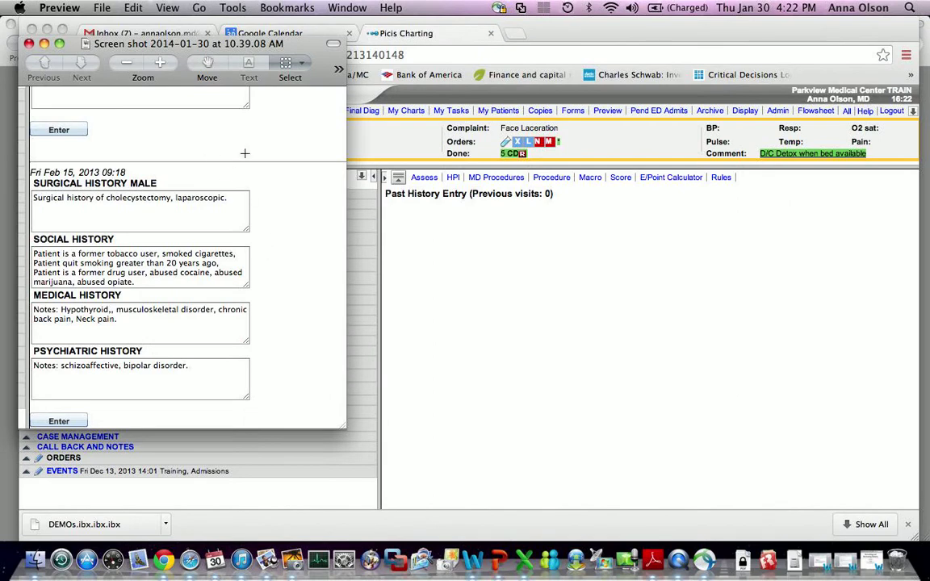
drag(182, 50, 537, 153)
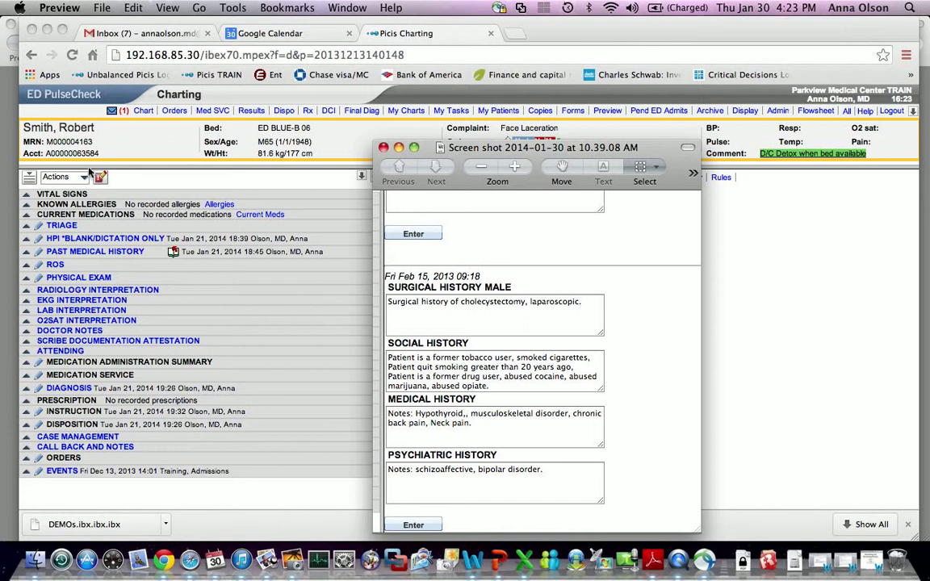
click(25, 255)
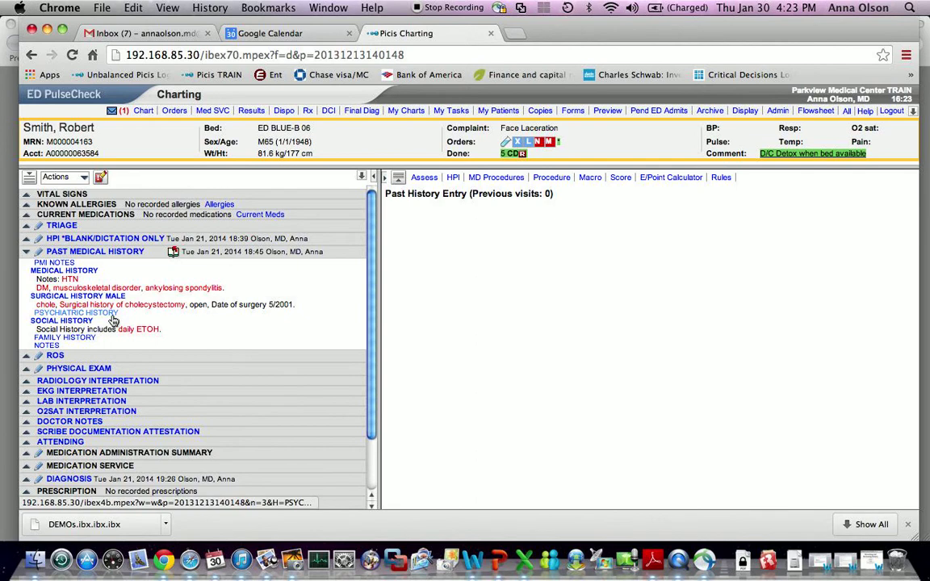
- Toggle the HPI section, bring up its HPI templates, then return to the Main Emergency board
click(26, 240)
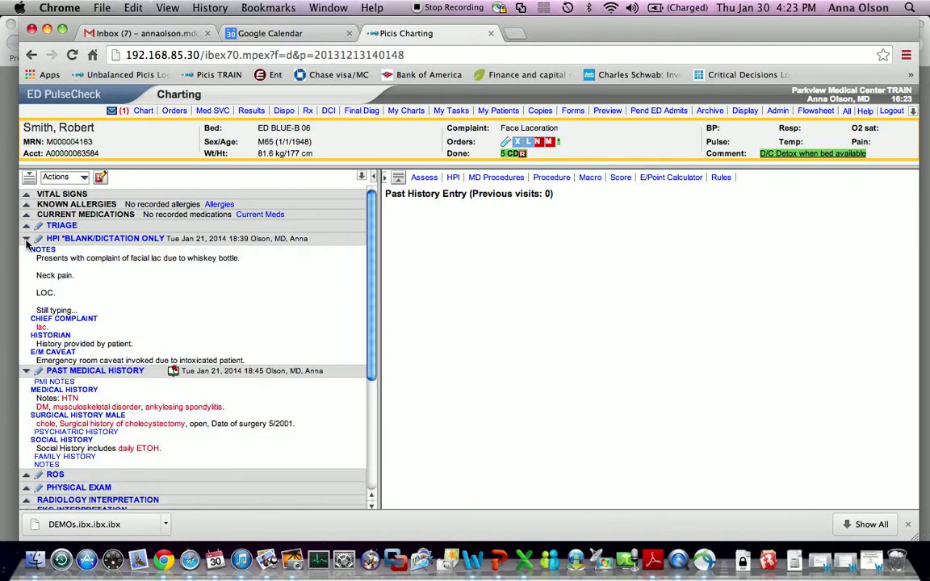
click(26, 239)
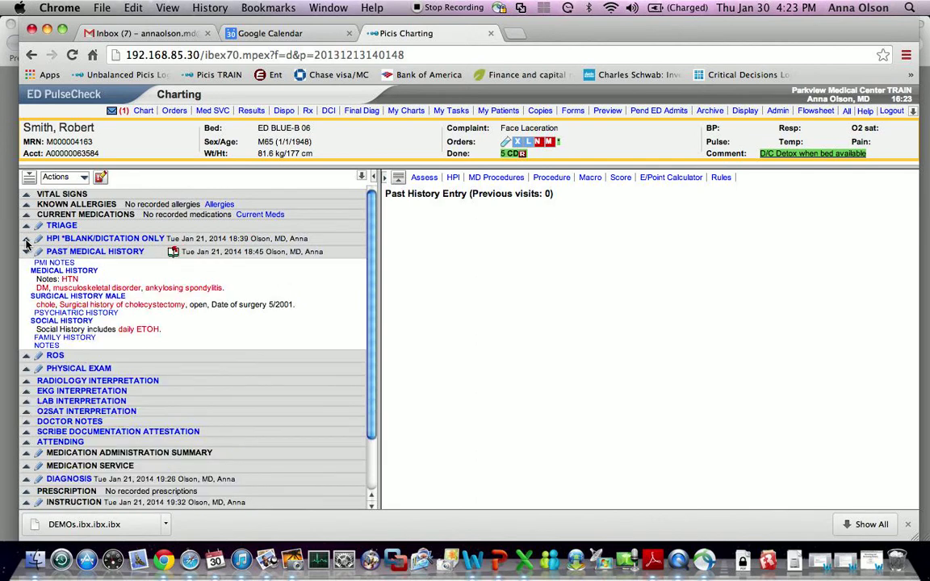
click(453, 178)
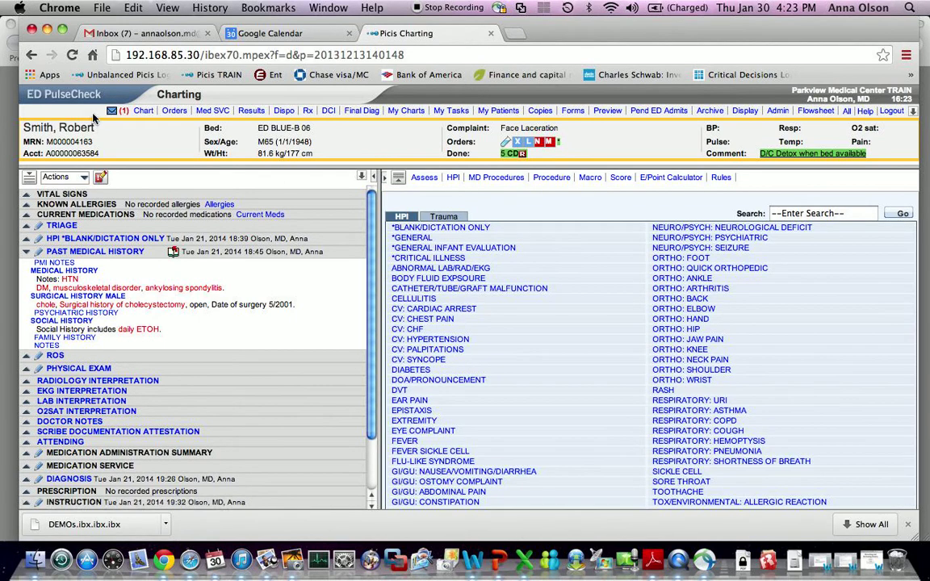
click(89, 97)
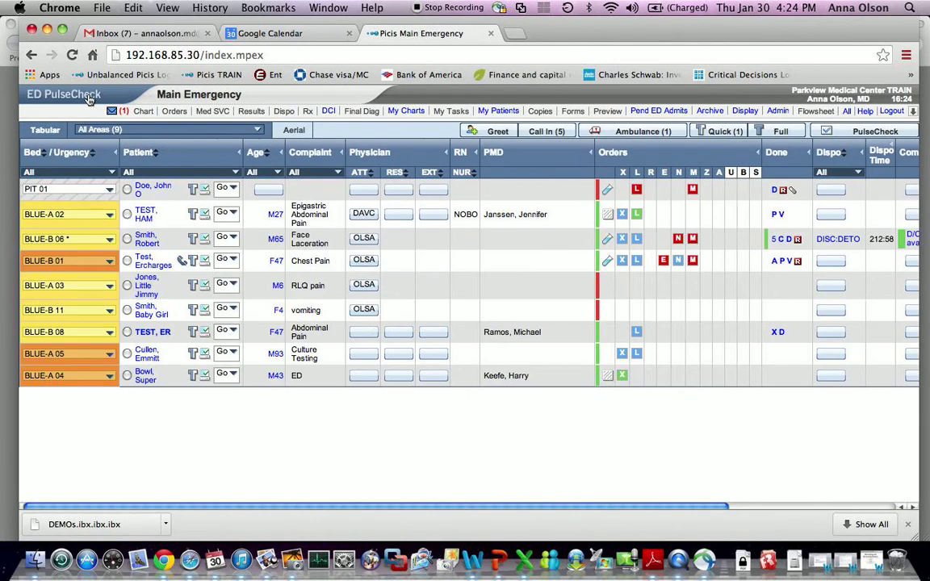
- Open the BLUE-A 03 RLQ-pain patient's chart, peek at ROS and Physical Exam, and choose *BLANK/DICTATION ONLY
click(146, 285)
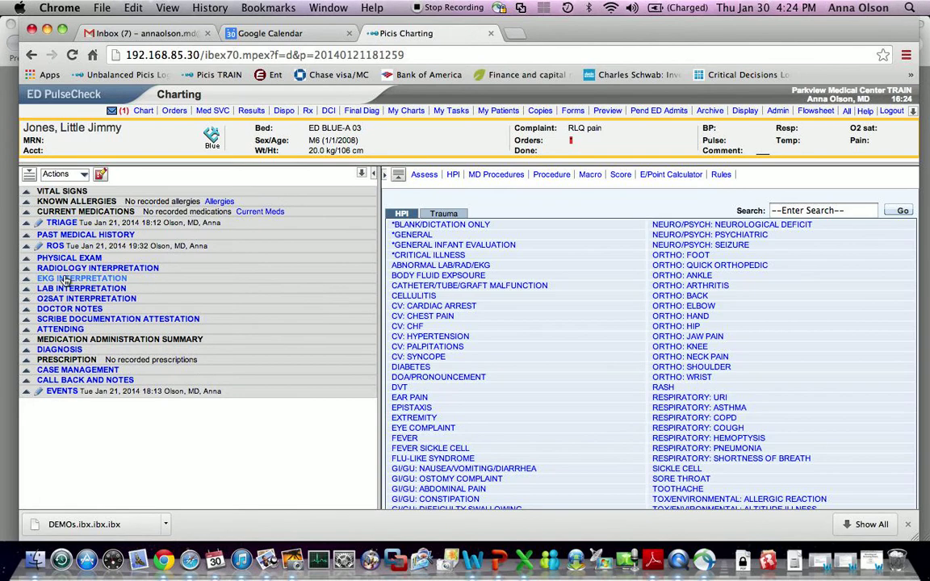
click(27, 246)
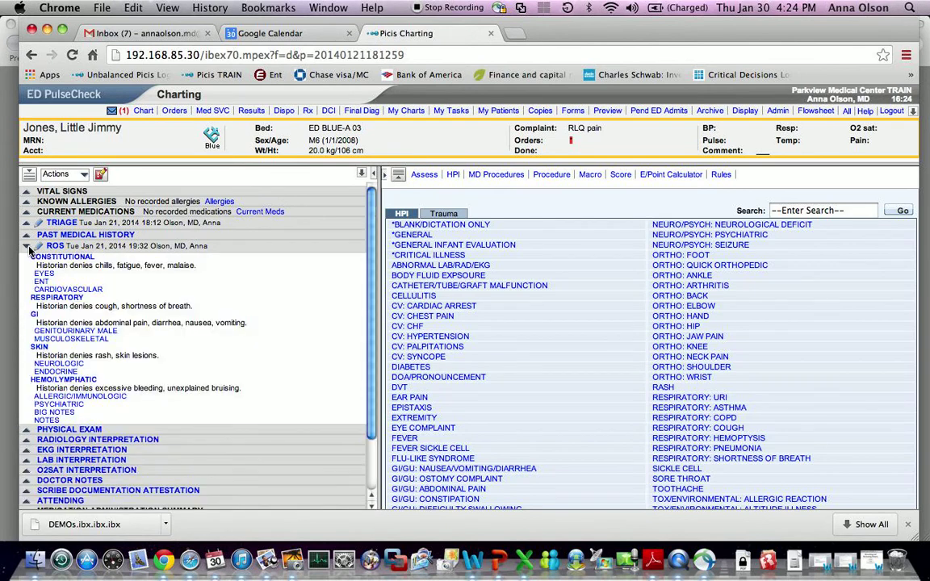
click(27, 247)
click(28, 255)
click(28, 255)
click(27, 246)
click(26, 246)
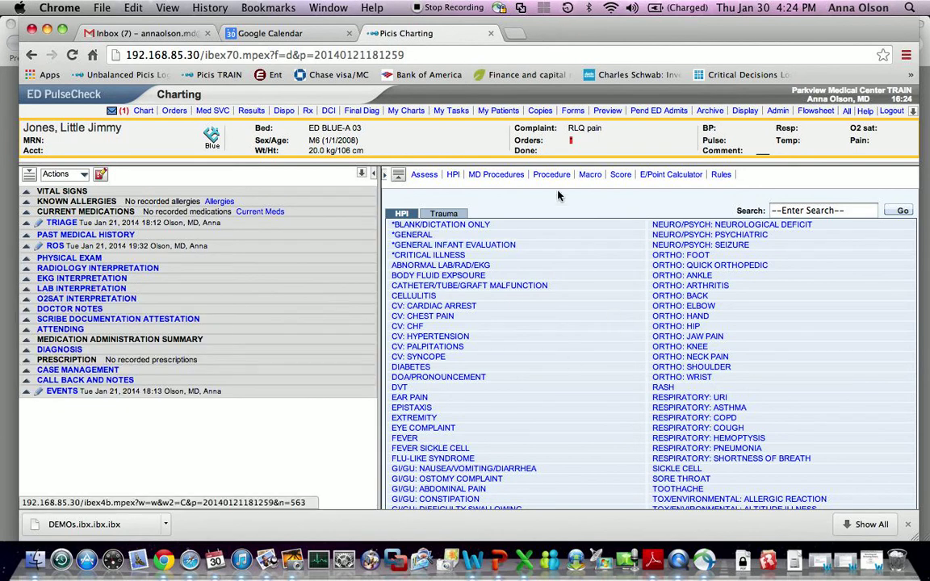
click(448, 227)
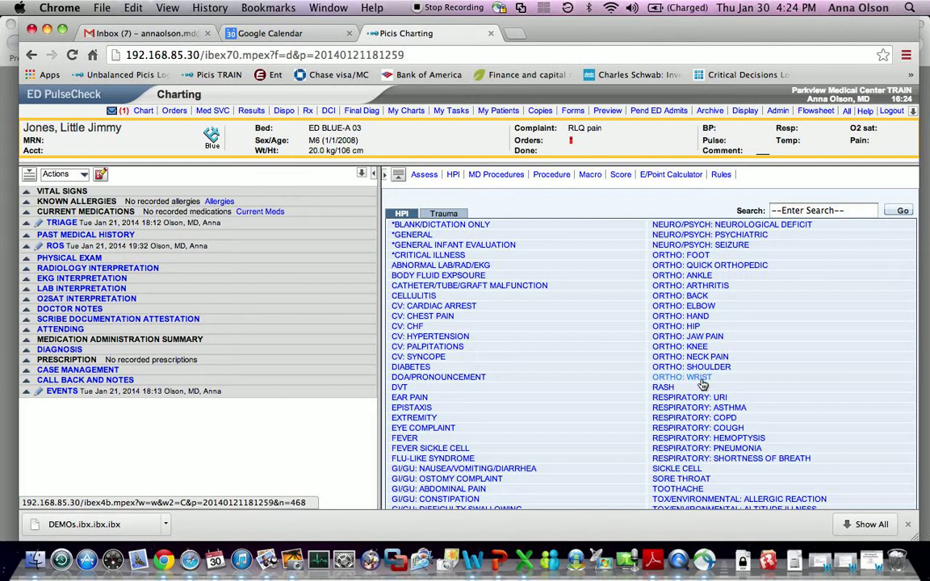
- Start the Respiratory: COPD HPI and review its interactive dyspnea differential diagnosis
click(702, 419)
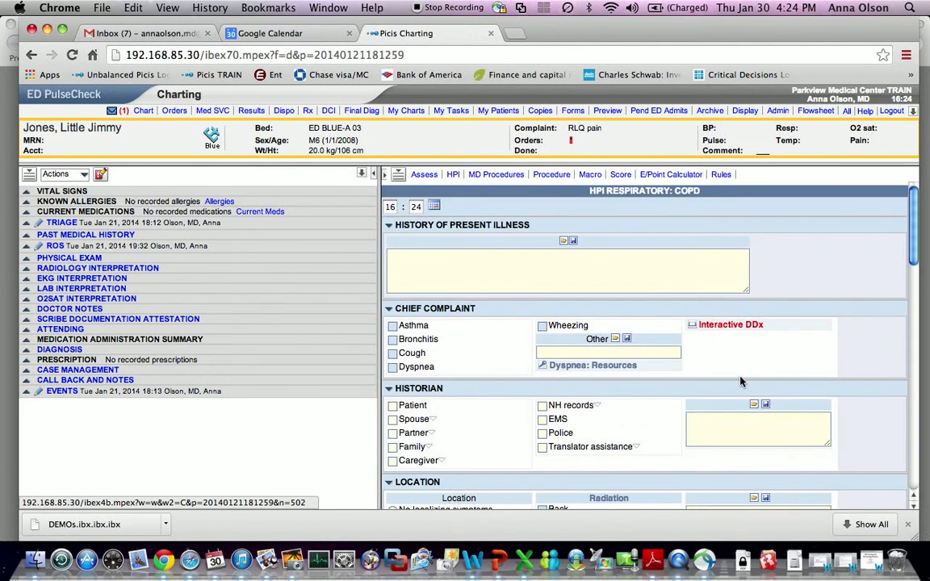
click(694, 327)
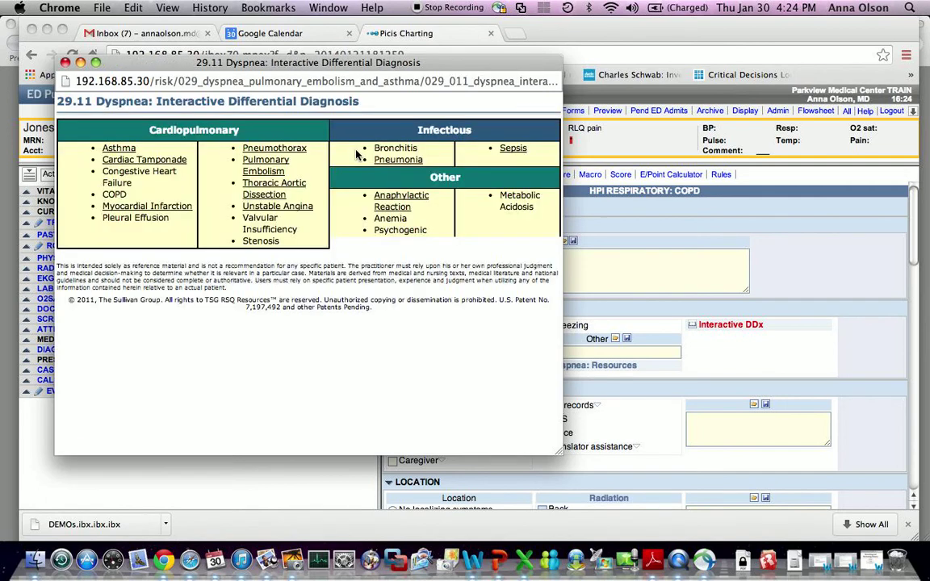
click(66, 62)
scroll(620, 380, down, 1)
scroll(620, 379, down, 10)
scroll(619, 379, down, 2)
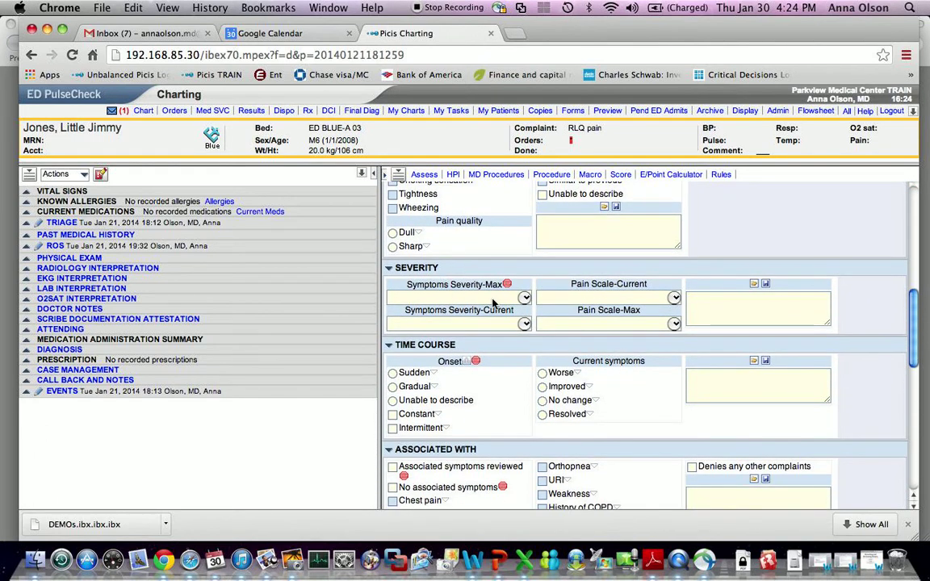
- Set maximum symptom severity to Mild and record a Sudden onset
click(525, 298)
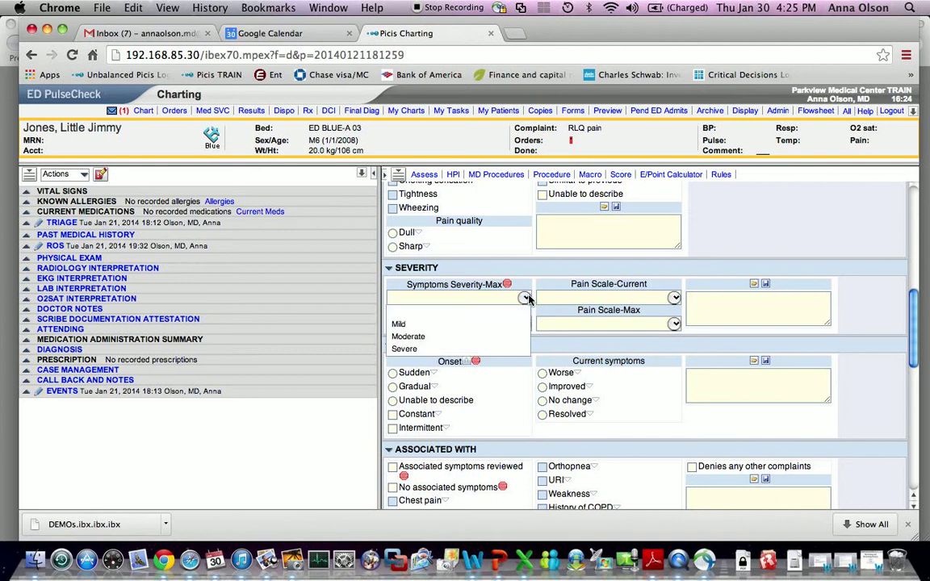
click(469, 324)
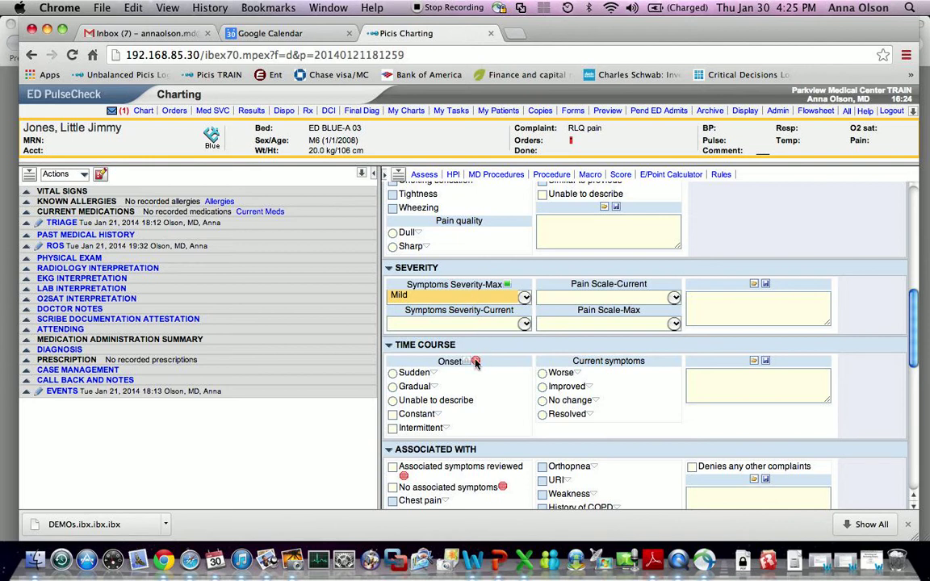
click(395, 374)
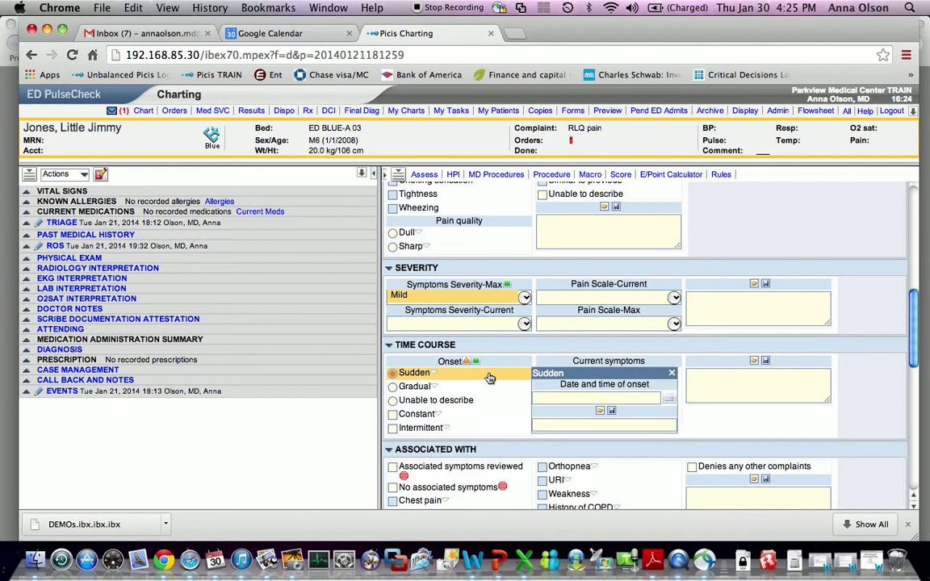
- View the Wells' Criteria pulmonary embolism reference and close it
scroll(532, 368, down, 1)
scroll(546, 368, down, 5)
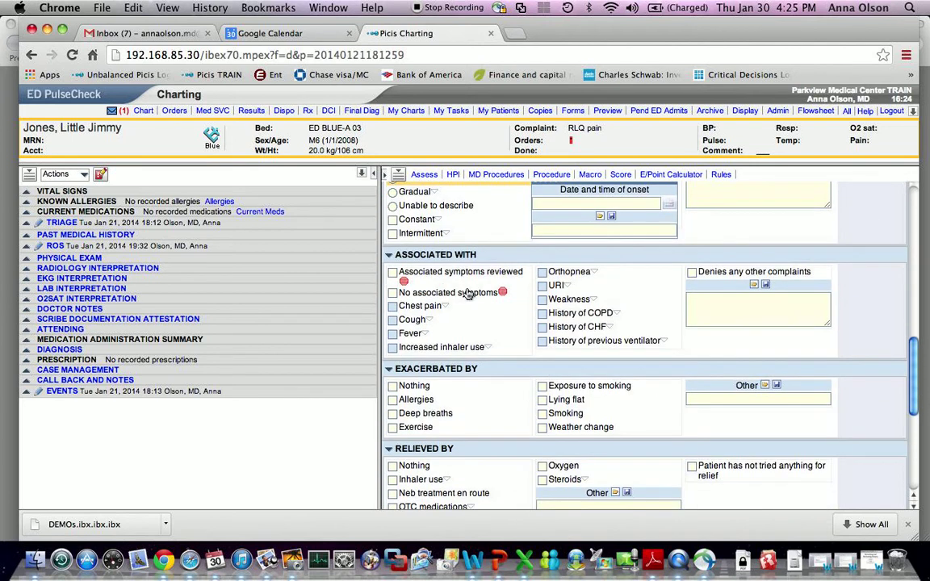
scroll(506, 304, down, 9)
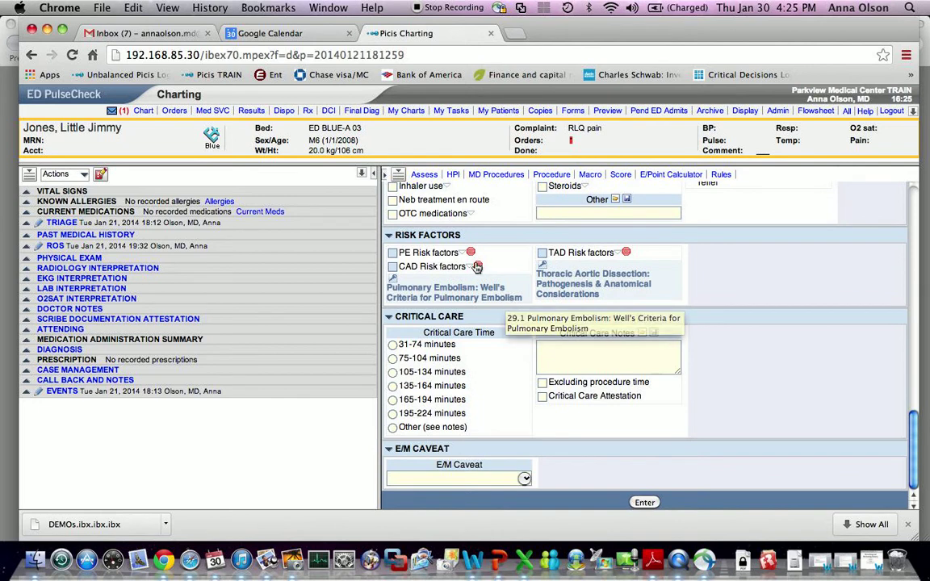
click(491, 297)
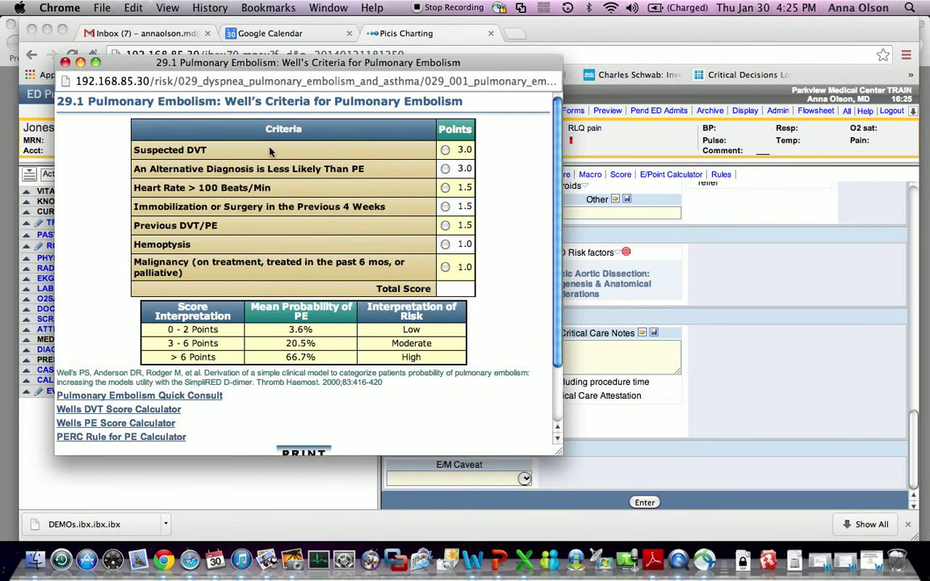
click(65, 63)
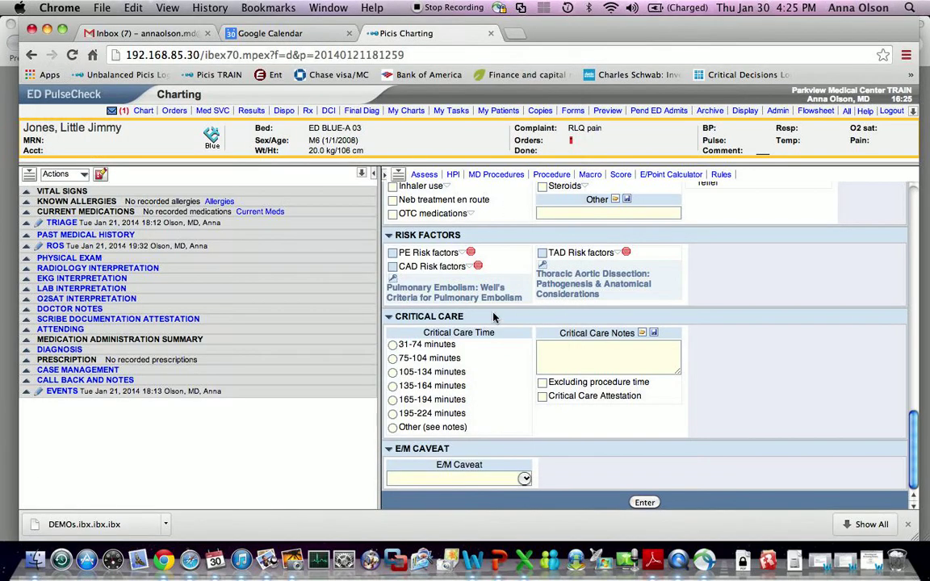
scroll(495, 317, up, 15)
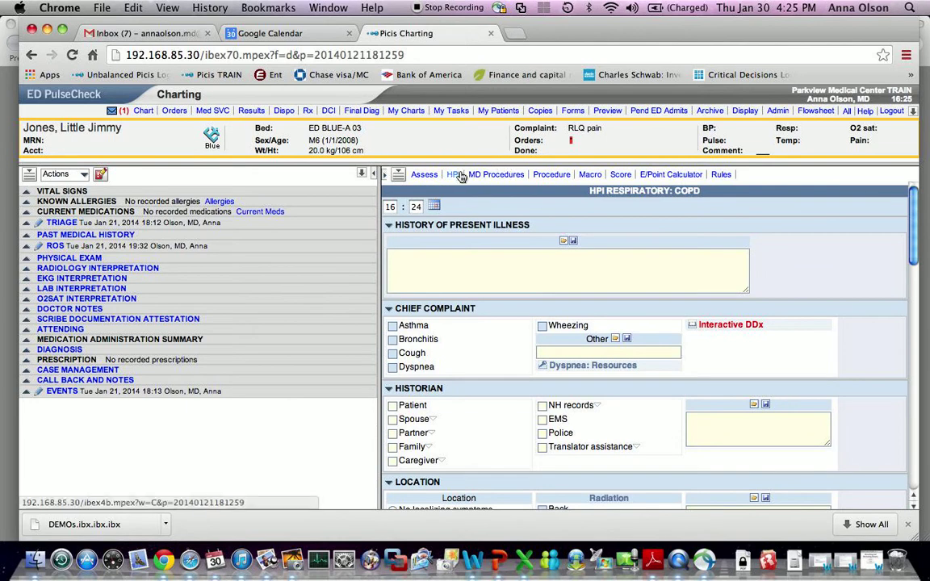
- Browse the *GENERAL HPI template form, then return to the HPI template list
click(457, 175)
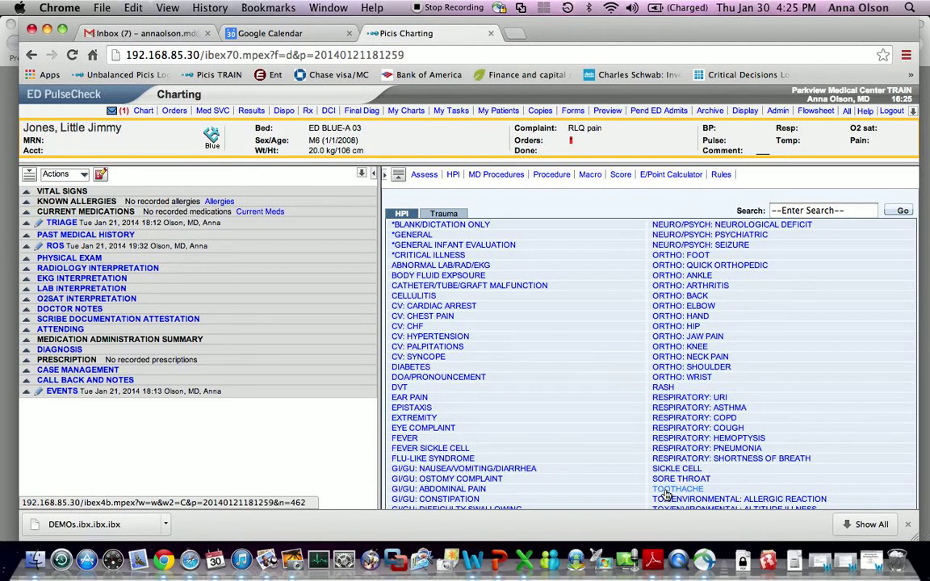
click(421, 237)
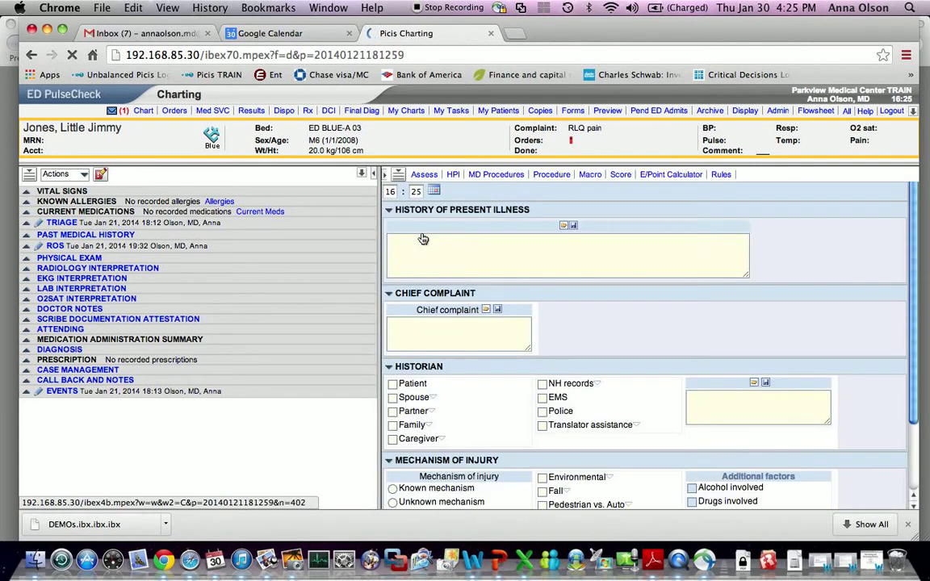
scroll(565, 289, down, 10)
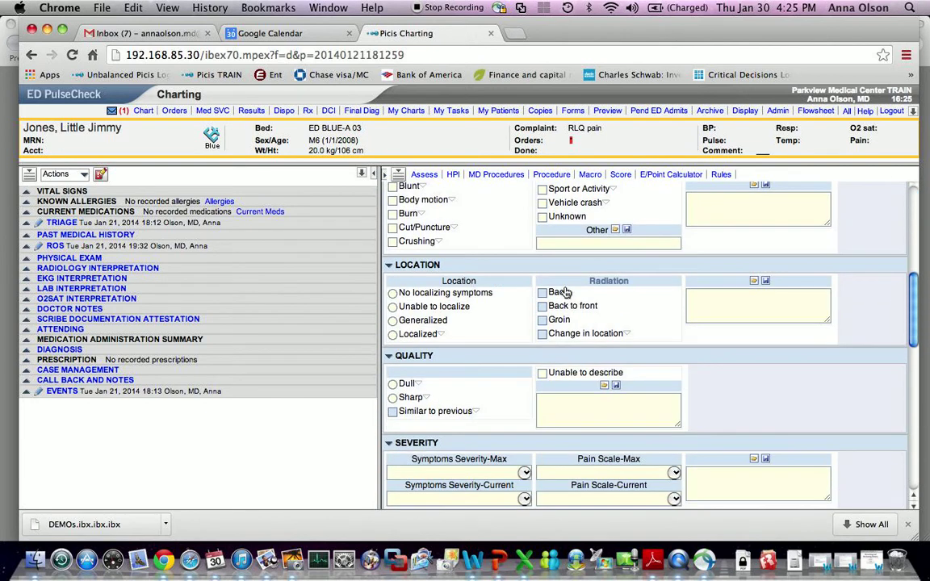
scroll(565, 288, down, 6)
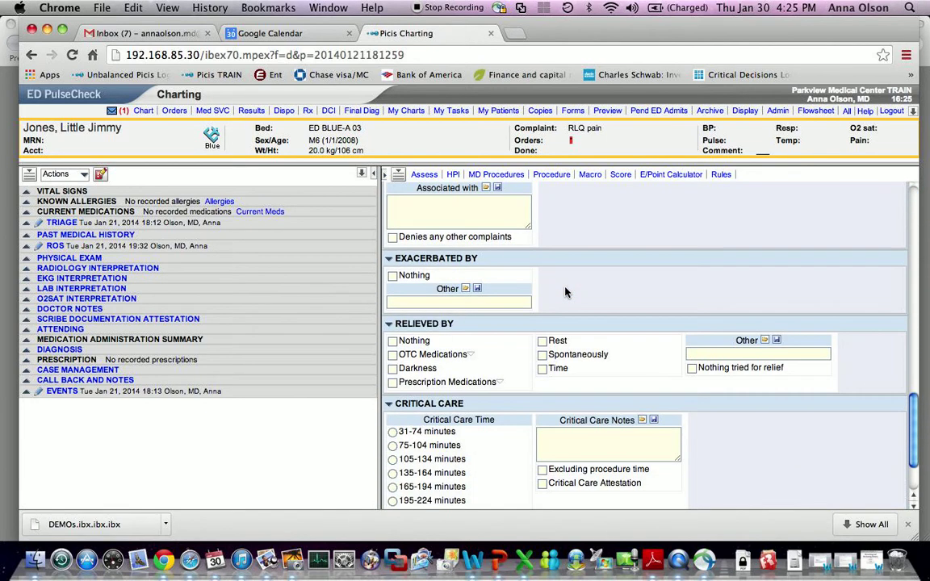
scroll(565, 292, up, 5)
scroll(567, 293, up, 10)
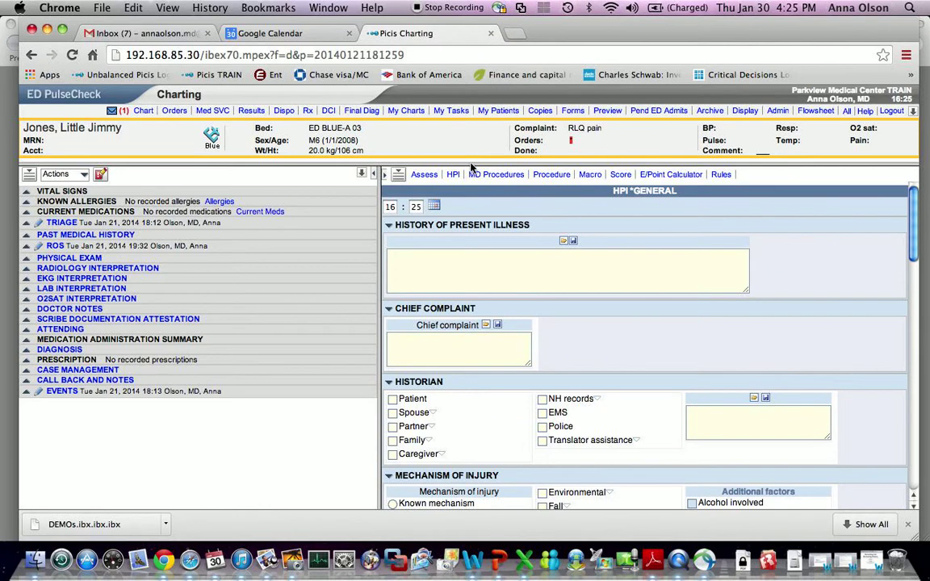
click(454, 175)
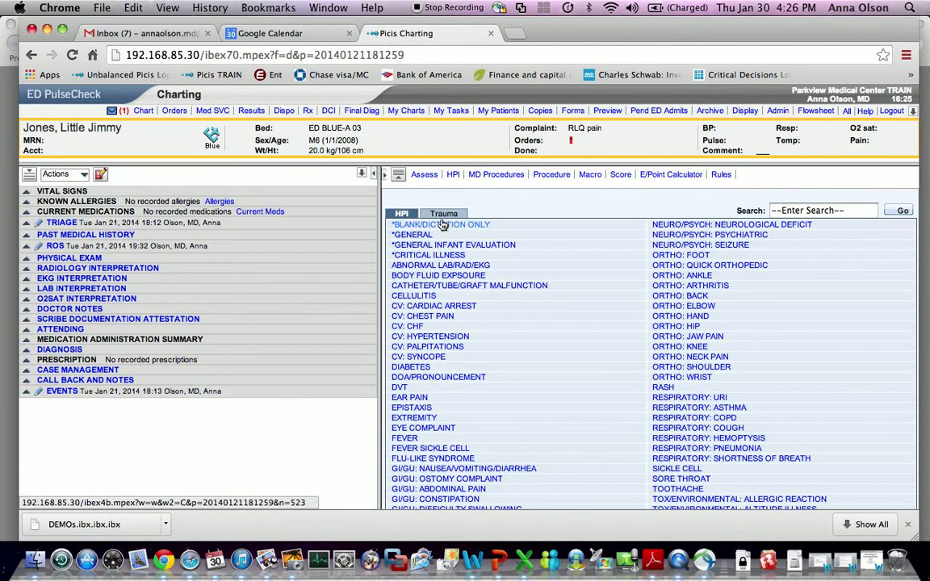
- In the blank dictation HPI, note gradual RLQ pain with emesis and fever; chief complaint 'RLQ pain'
click(442, 225)
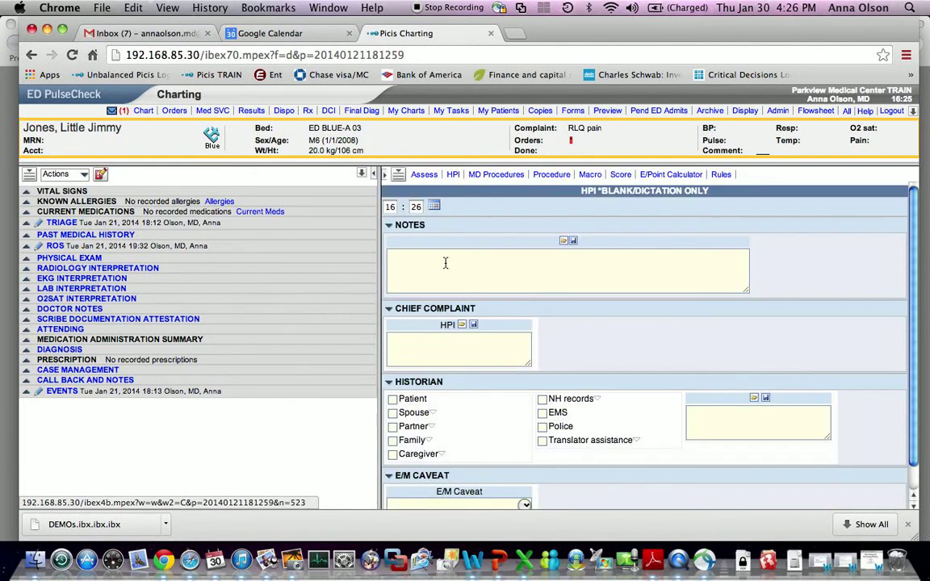
click(444, 262)
text(Pt broug)
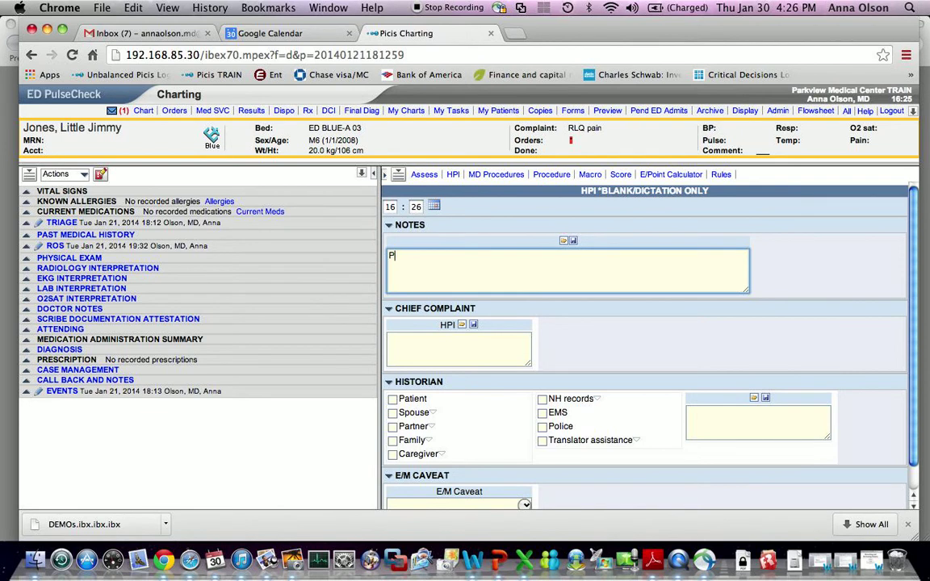
text(ht by parents fo)
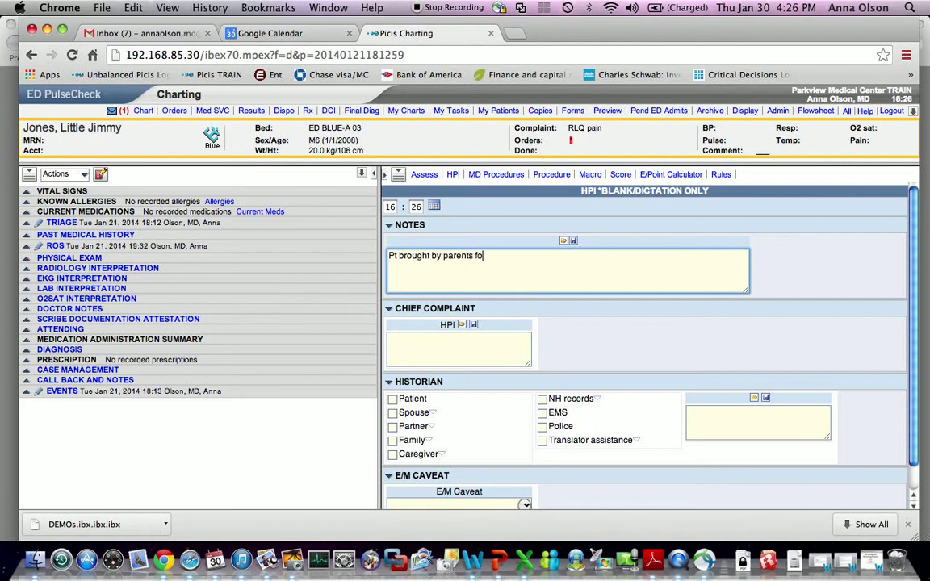
text(r evalution of RLQ pain )
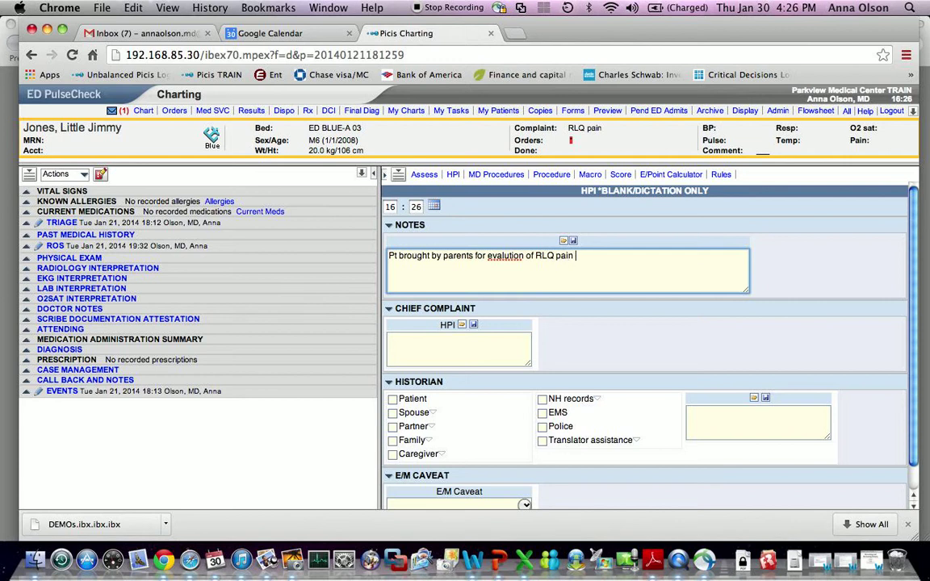
text(starting gradually)
text( arly this morning)
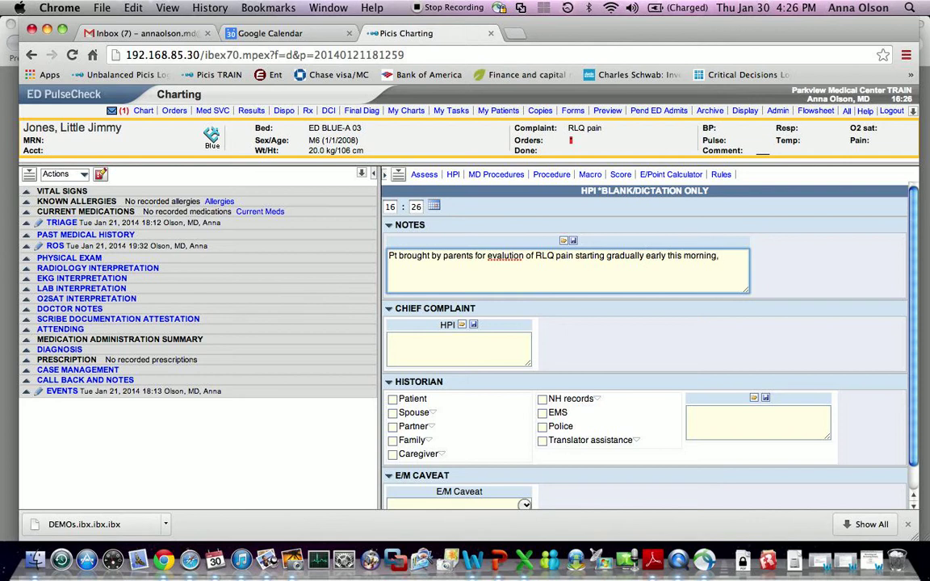
text(, now severe with emesis x 2. Fever, chills. )
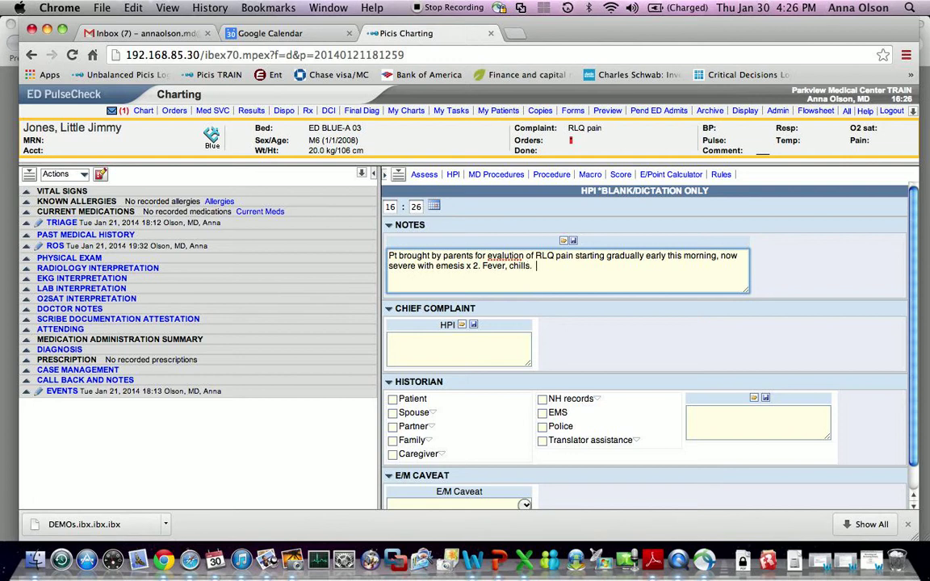
text(Whatever else you want...)
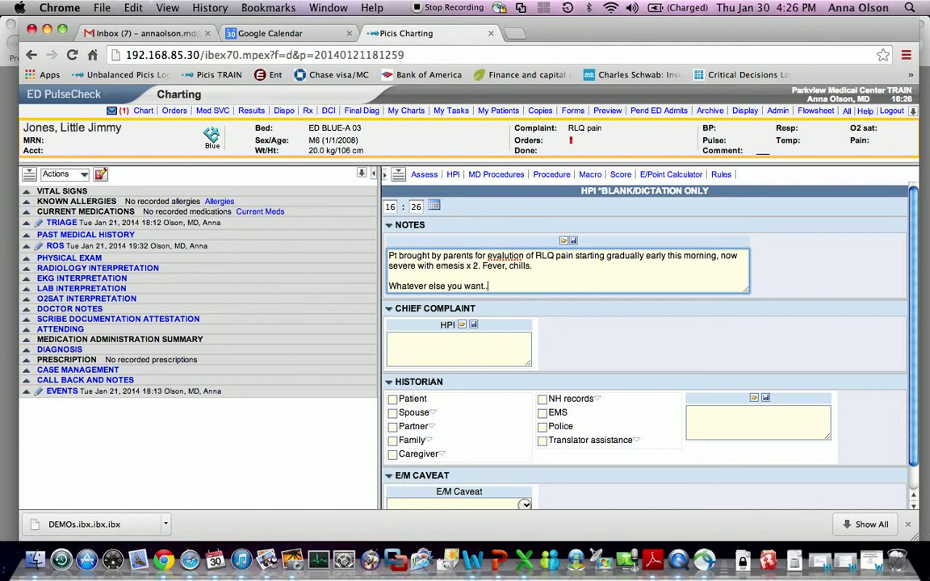
click(446, 342)
text(RLQ pain)
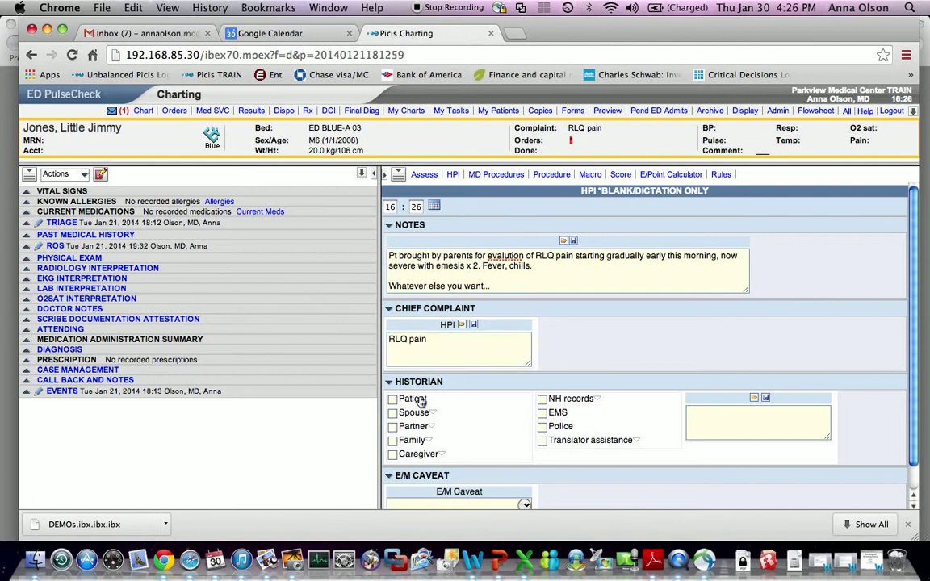
- Mark Patient and Family as historians, set E/M caveat Other 'limited by age', and submit the HPI
click(418, 401)
click(415, 442)
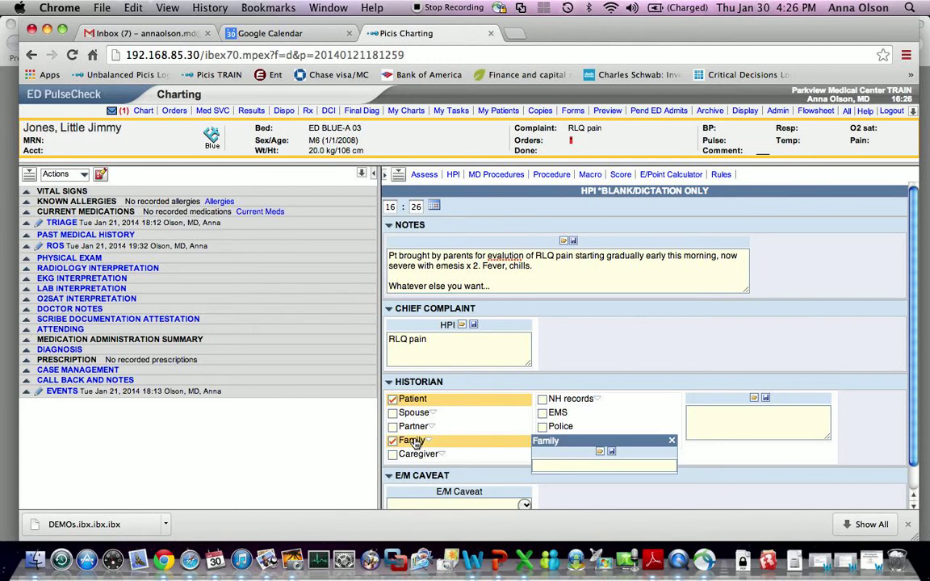
scroll(490, 415, down, 1)
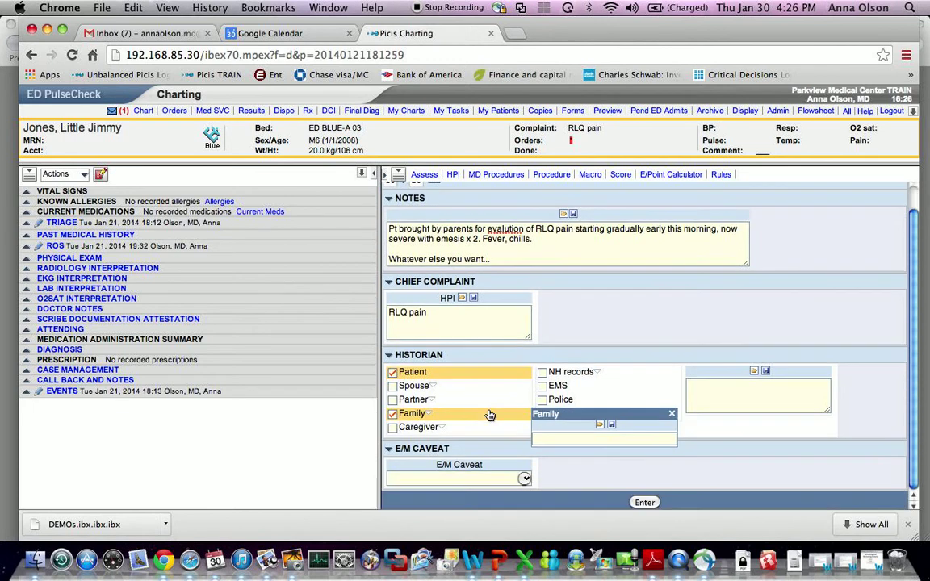
click(524, 480)
scroll(553, 478, down, 3)
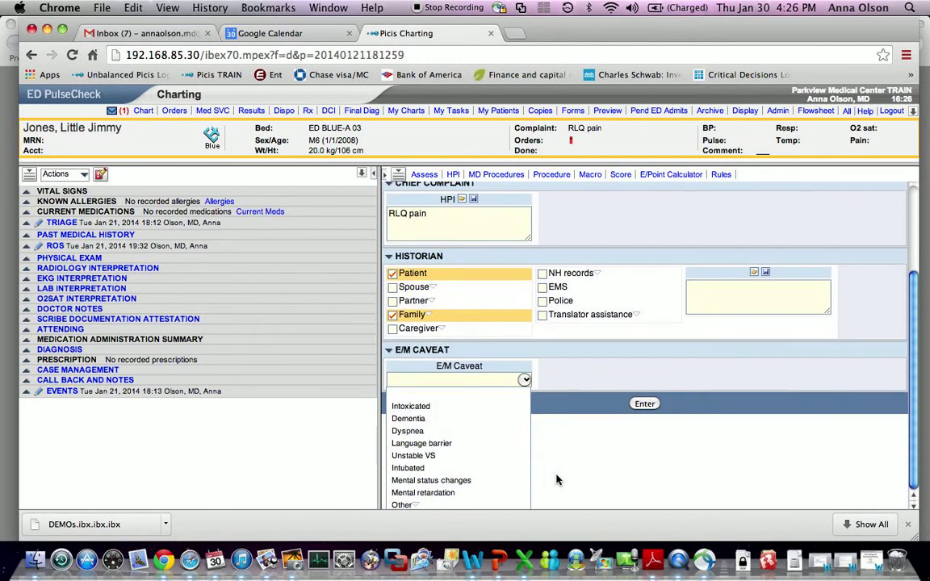
click(402, 505)
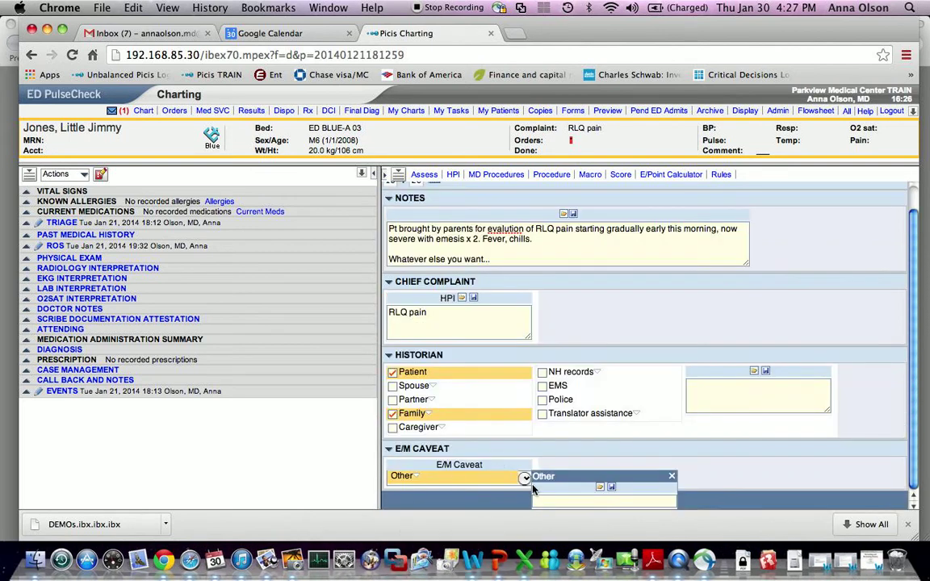
text(limited by age)
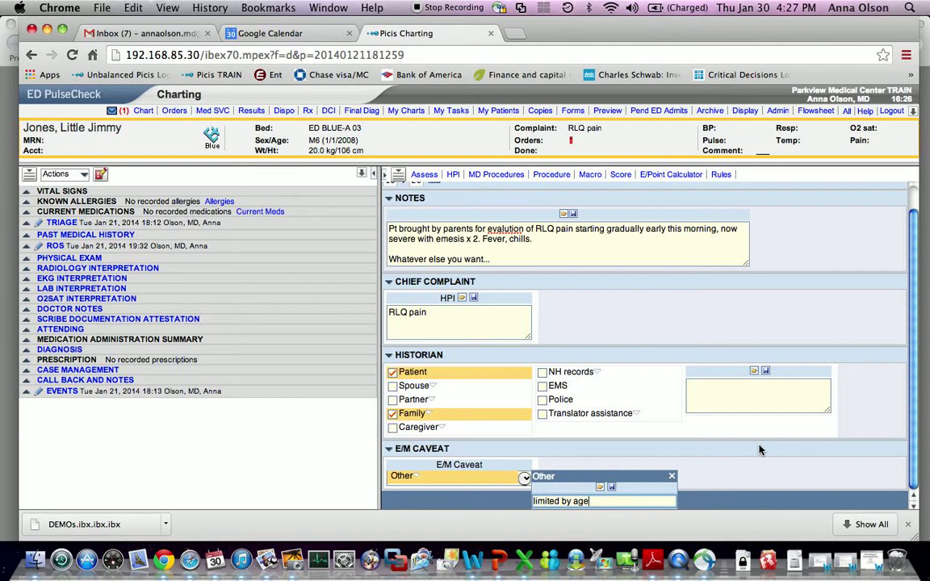
key(Return)
click(643, 502)
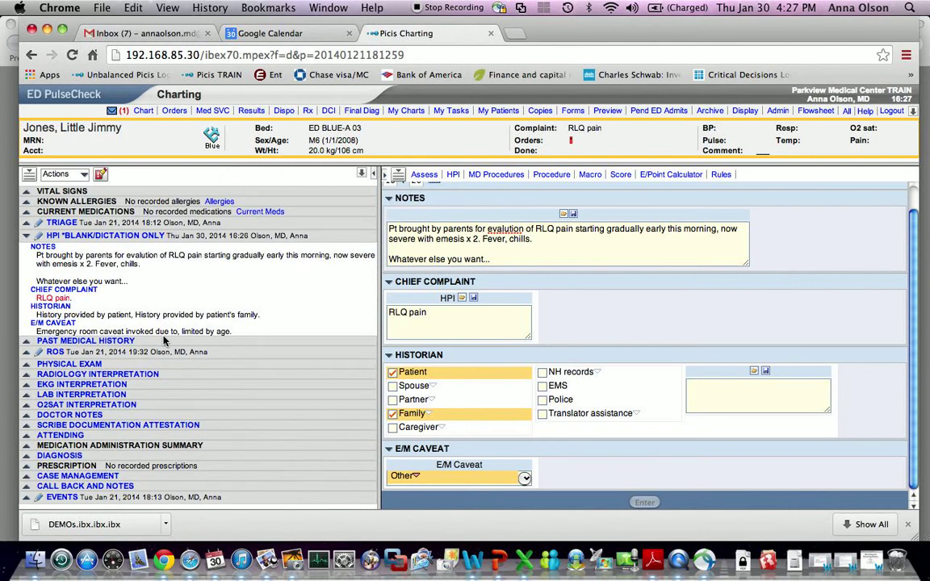
- Reopen the saved HPI, paste the earlier notes into Notes, and correct 'evalution' to 'evaluation'
click(44, 246)
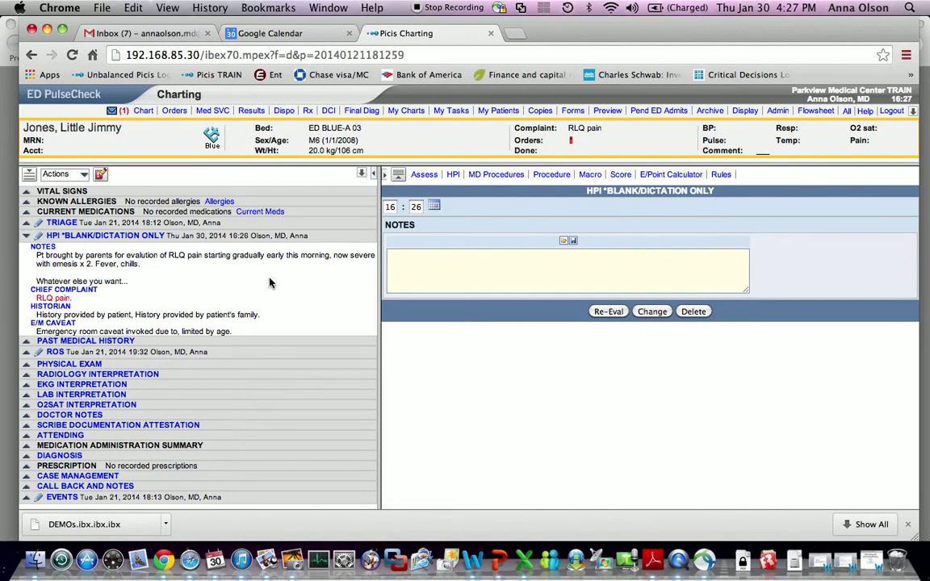
click(443, 268)
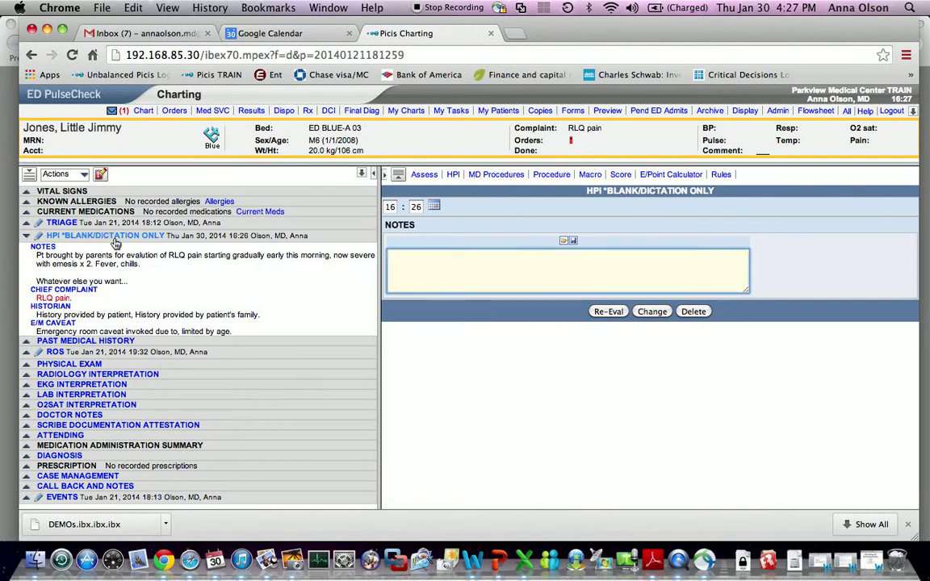
drag(128, 281, 35, 255)
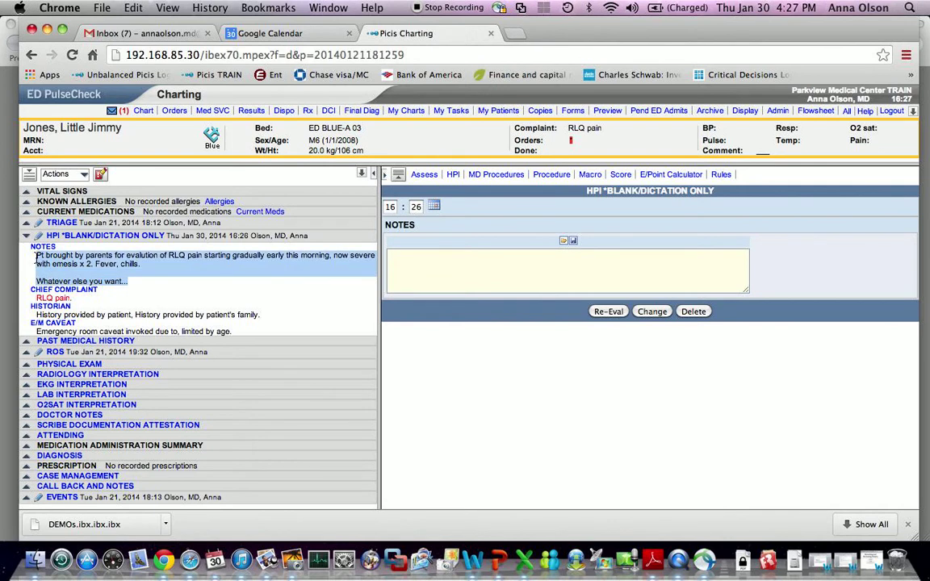
click(436, 255)
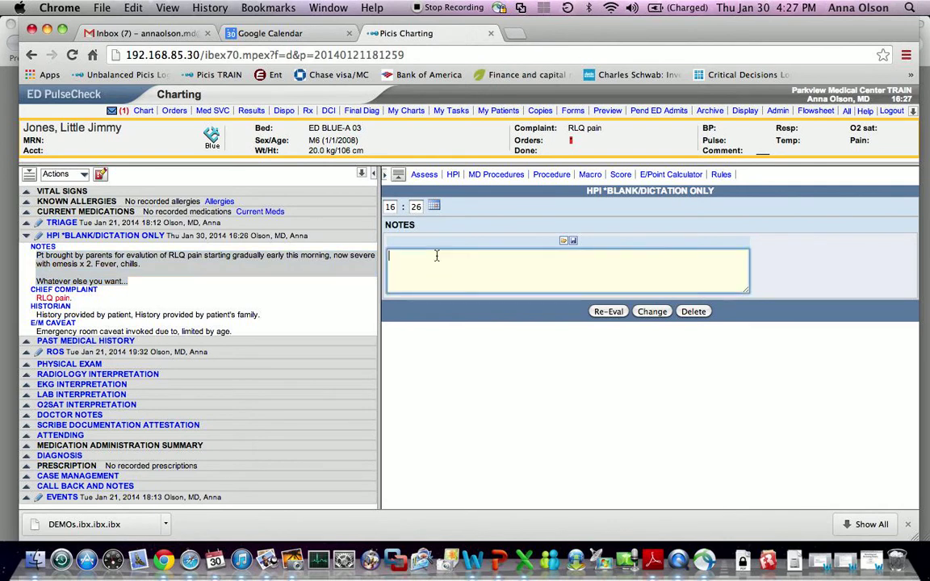
text(Pt brought by parents for evalution of RLQ pain starting gradually early this morning, now severe with emesis x 2. Fever, chills.  Whatever else you want...)
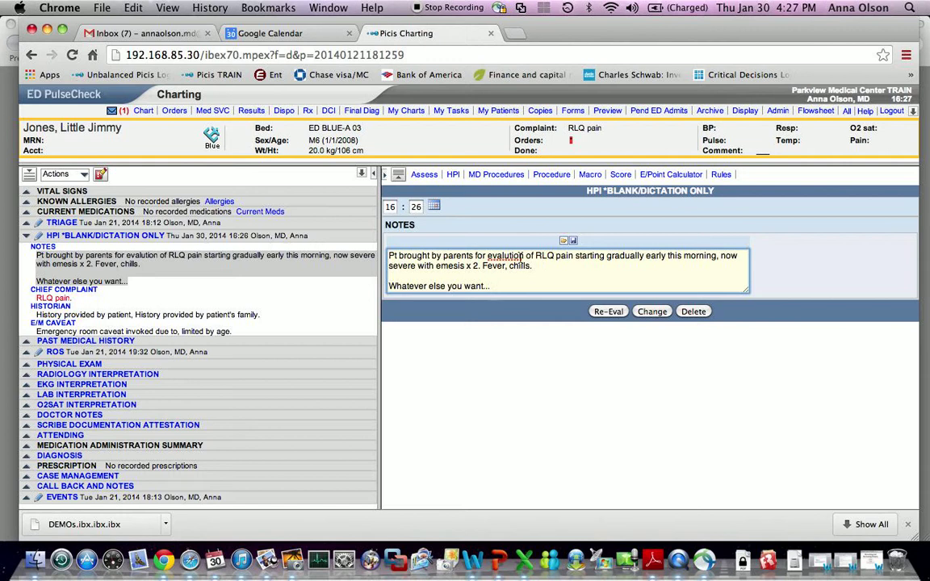
click(502, 257)
text(a)
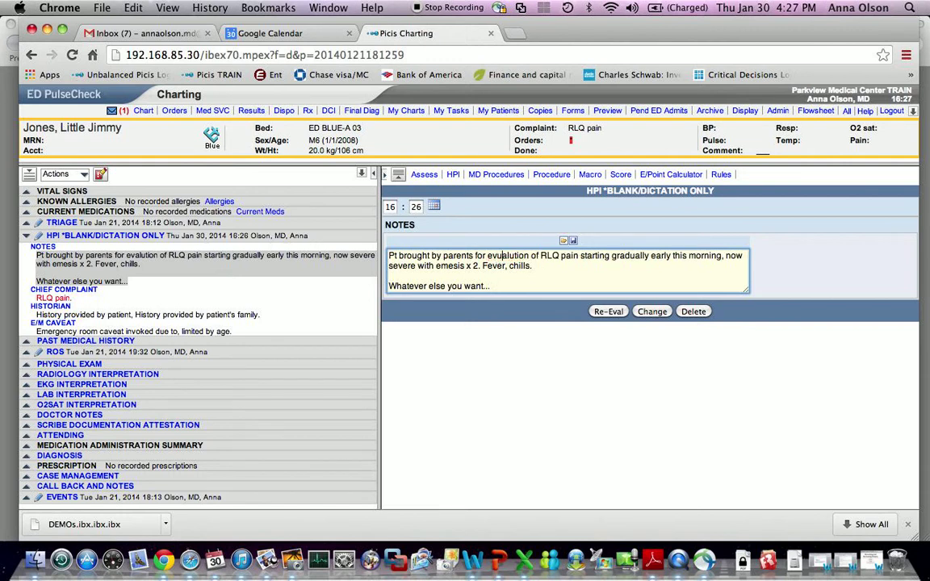
- Append an EDIT*** line, save the revised HPI, and bring up Past Medical History
click(528, 285)
key(Return)
key(Return)
text(EDIT***)
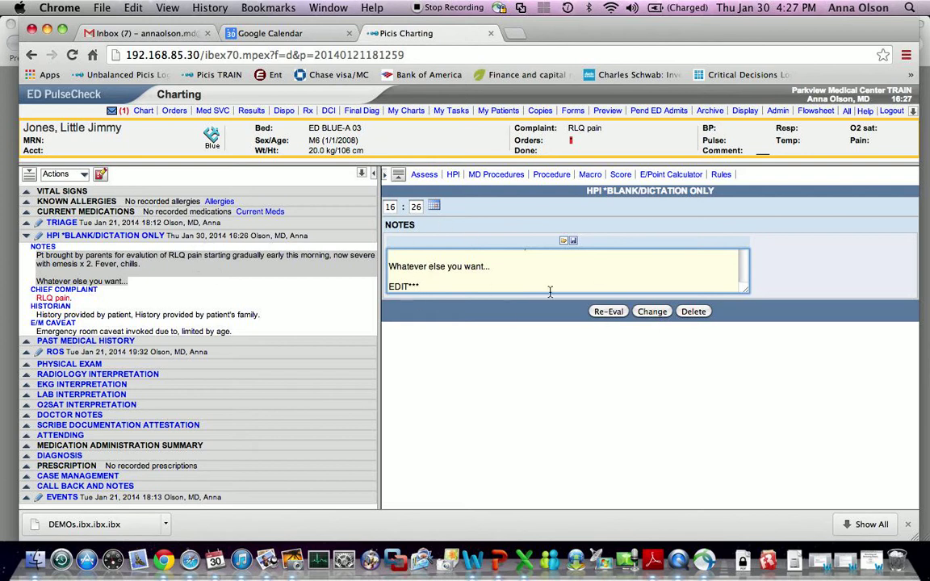
click(652, 312)
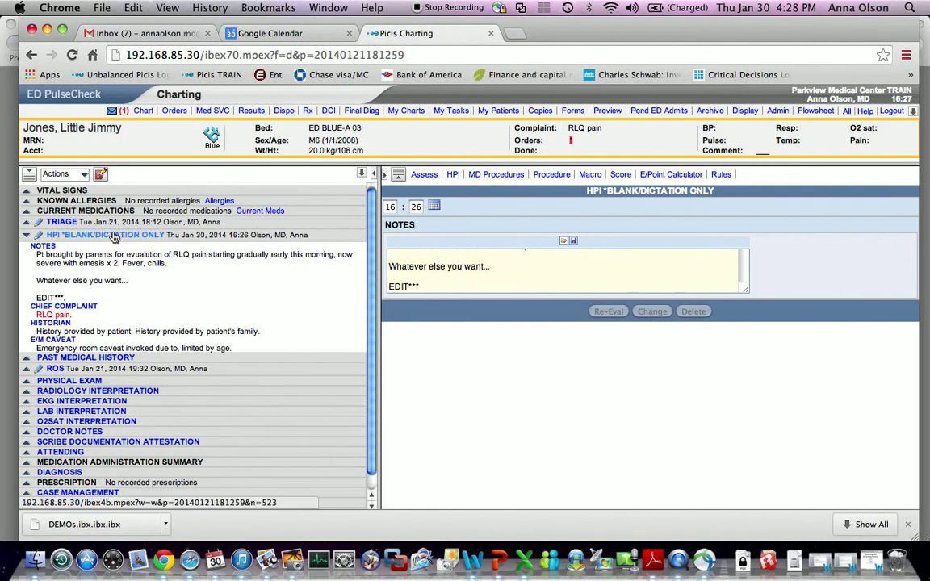
scroll(115, 236, down, 1)
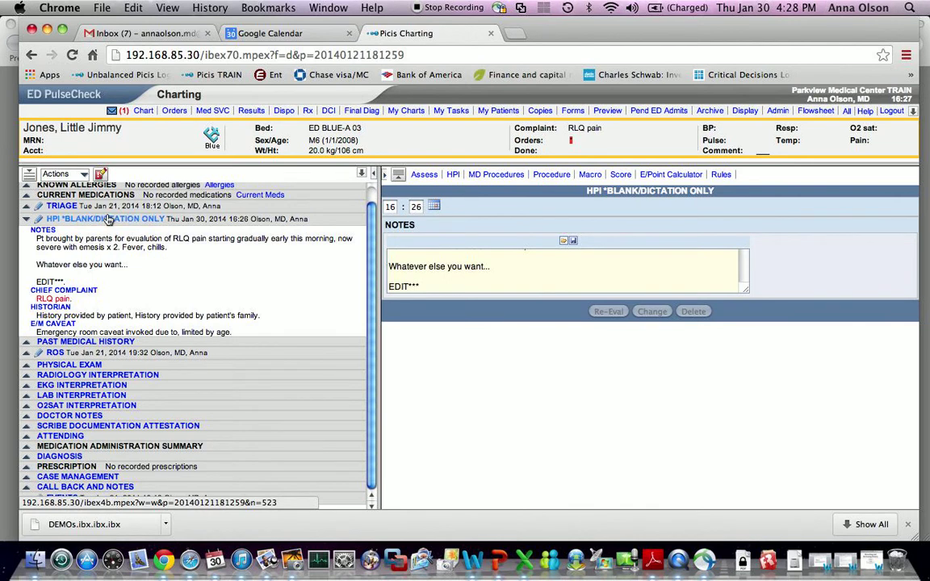
click(72, 346)
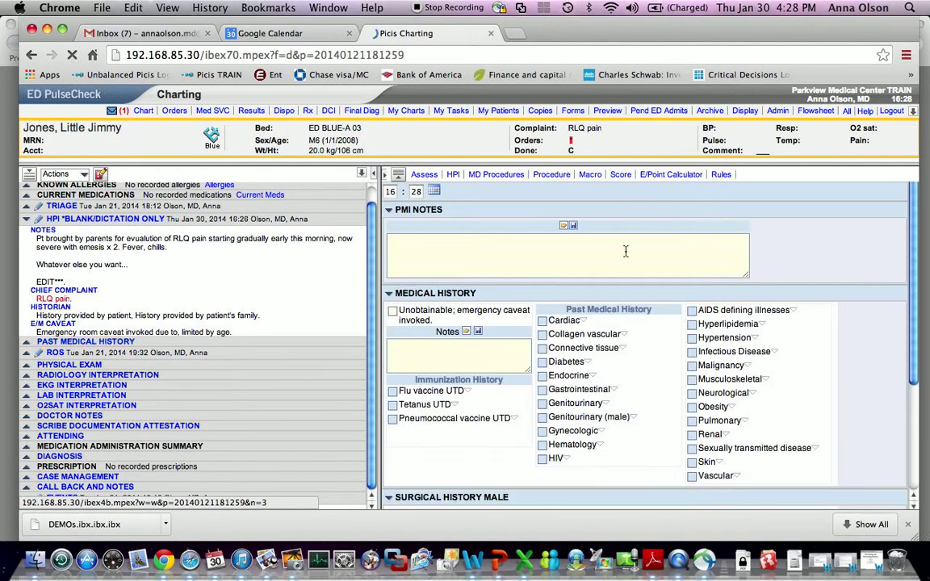
- Enter medical history notes 'UTD' and 'no rad/dm', and surgical history 'none'
scroll(574, 289, down, 10)
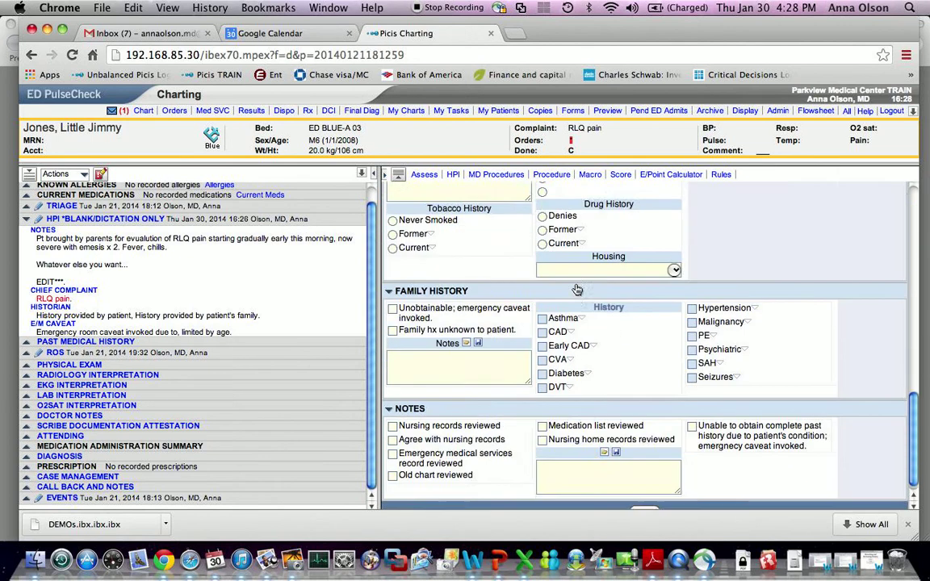
scroll(576, 289, up, 10)
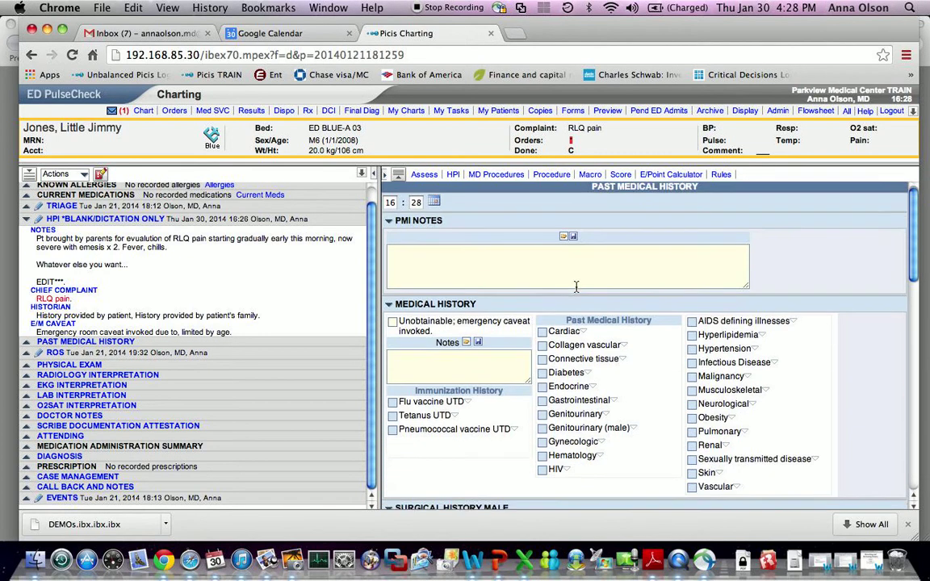
scroll(576, 289, down, 2)
scroll(576, 288, down, 8)
scroll(576, 288, up, 10)
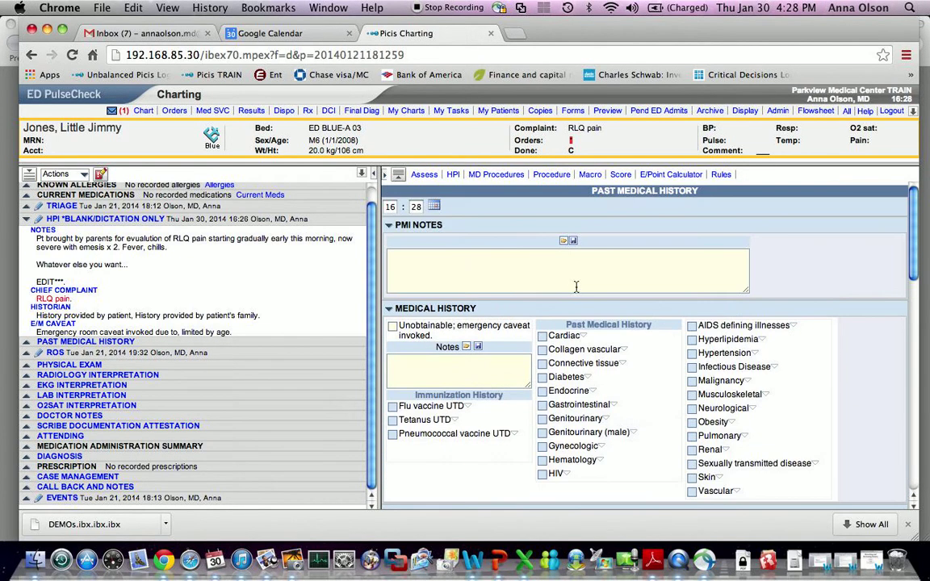
click(469, 373)
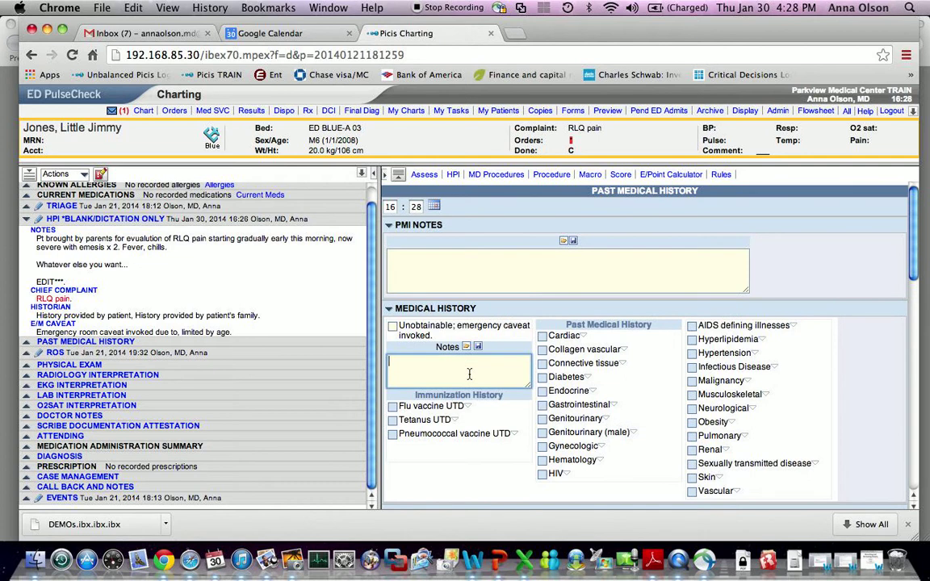
text(UTD)
key(Return)
text(nbo)
key(BackSpace)
key(BackSpace)
key(BackSpace)
text(o rad/dm)
scroll(520, 369, down, 10)
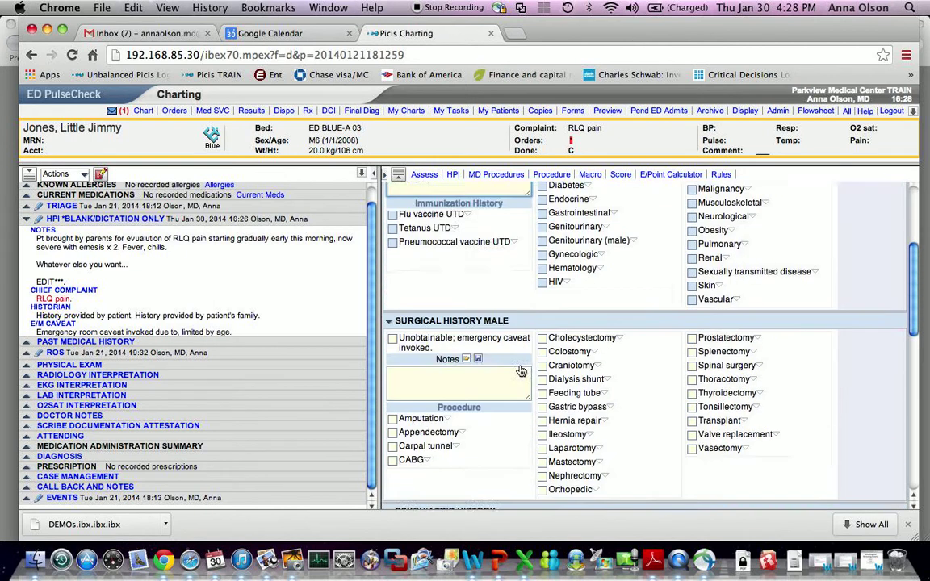
scroll(520, 368, up, 3)
click(460, 314)
text(none)
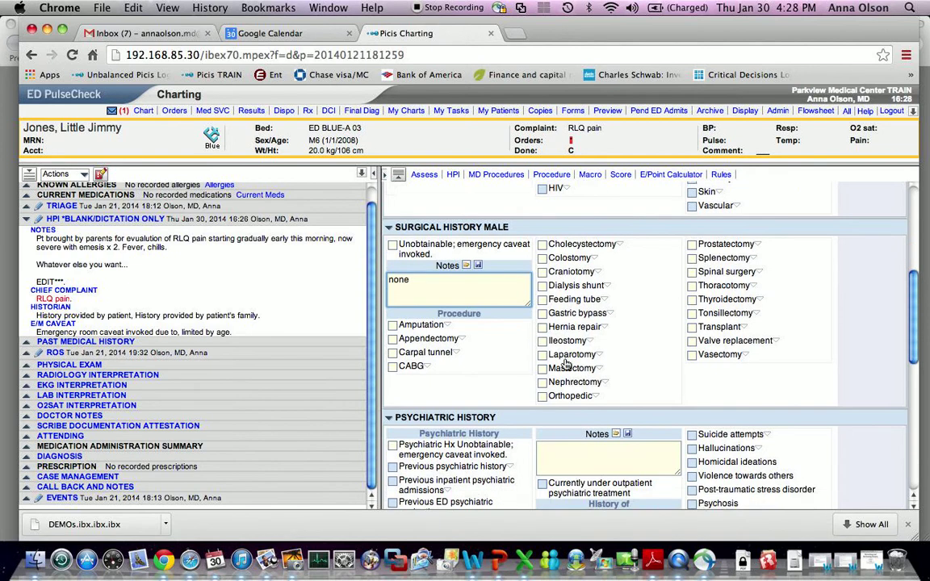
- Add social history 'second smoke exposure', save it as a phrase, insert it twice, and submit
scroll(453, 356, down, 5)
click(454, 355)
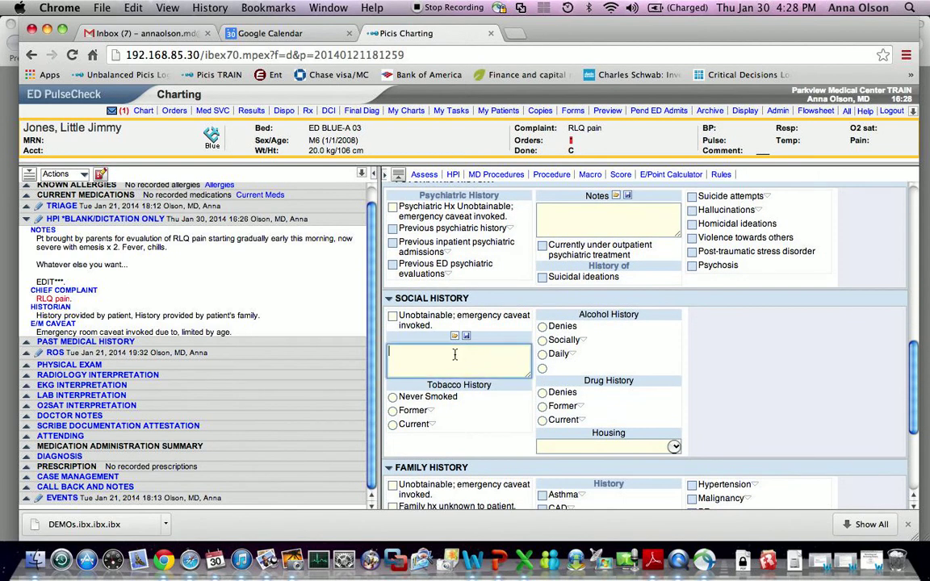
text(second smoke exposi)
text(re)
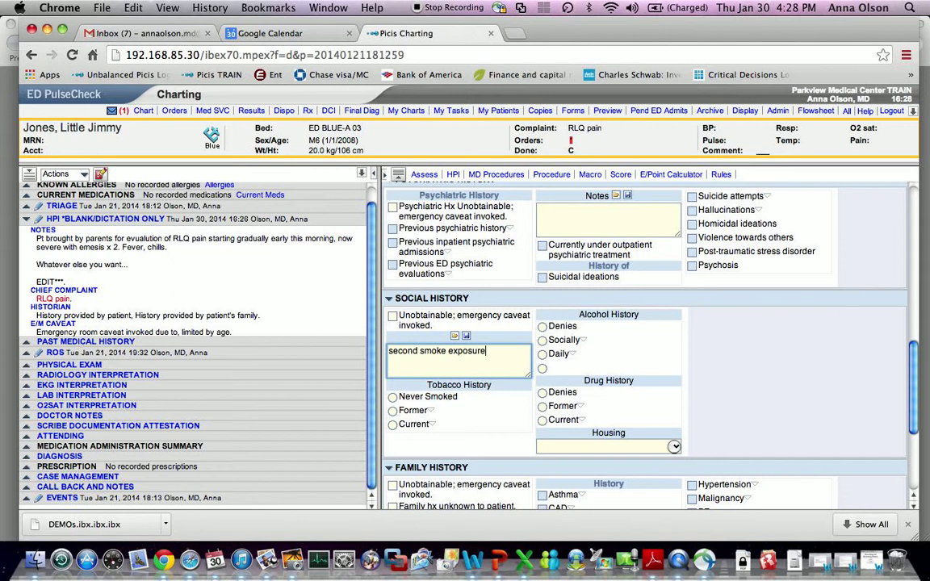
click(467, 338)
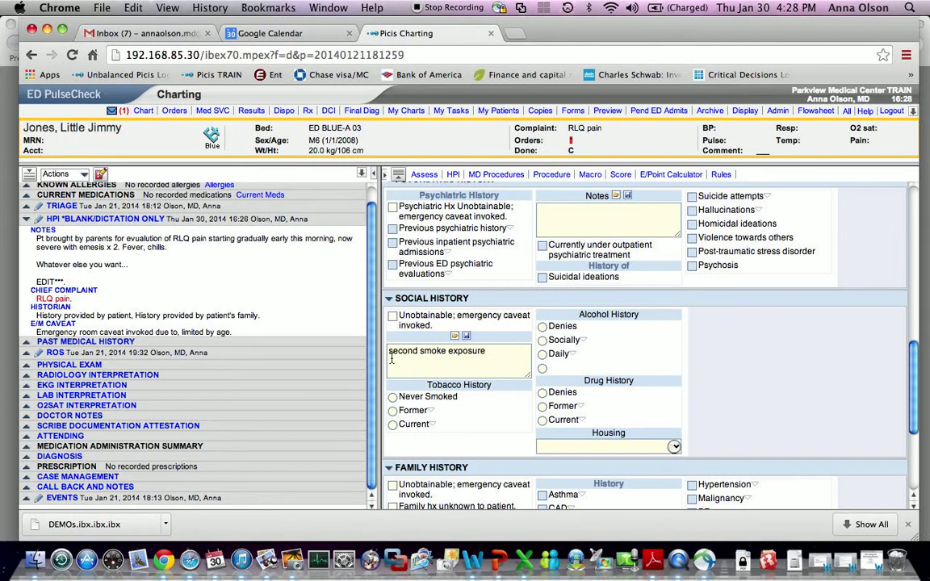
click(455, 337)
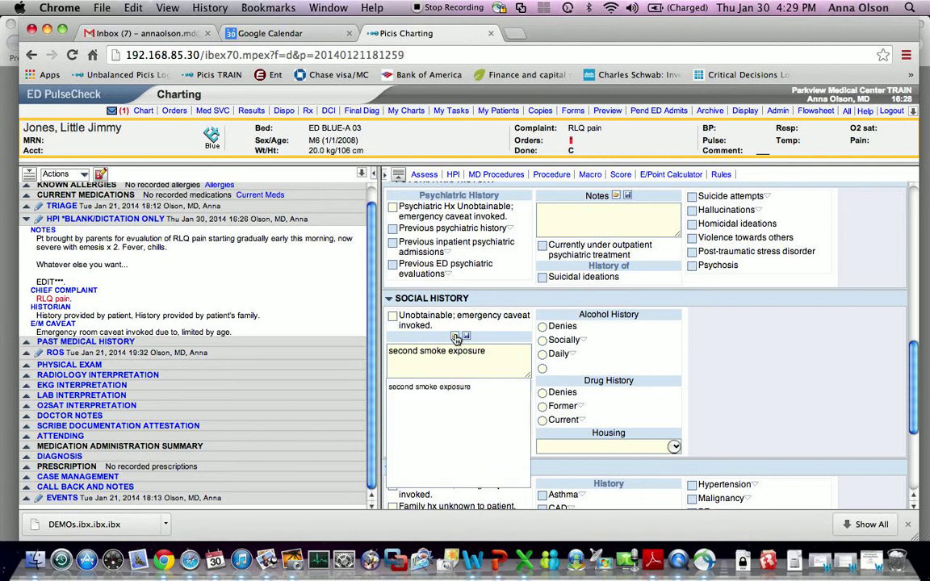
click(466, 387)
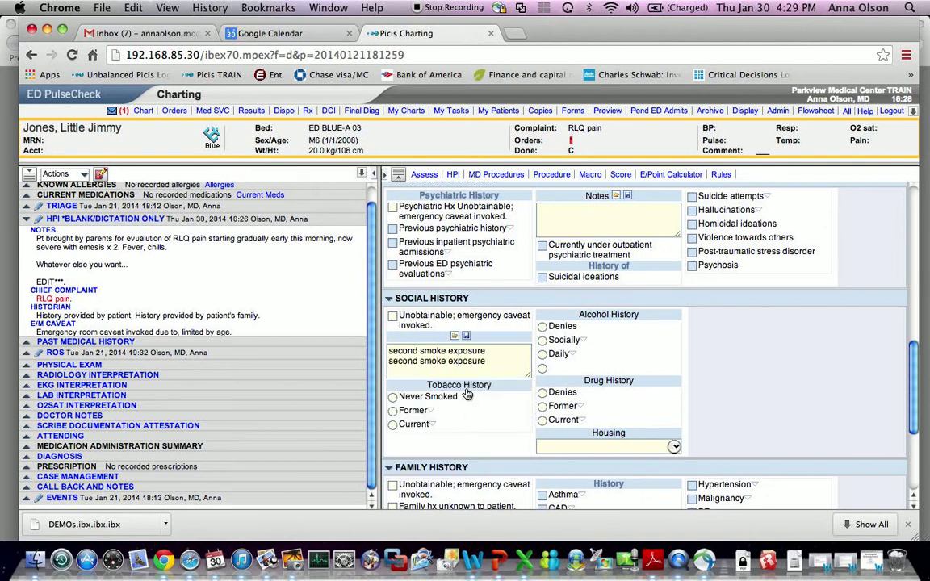
click(456, 337)
click(443, 389)
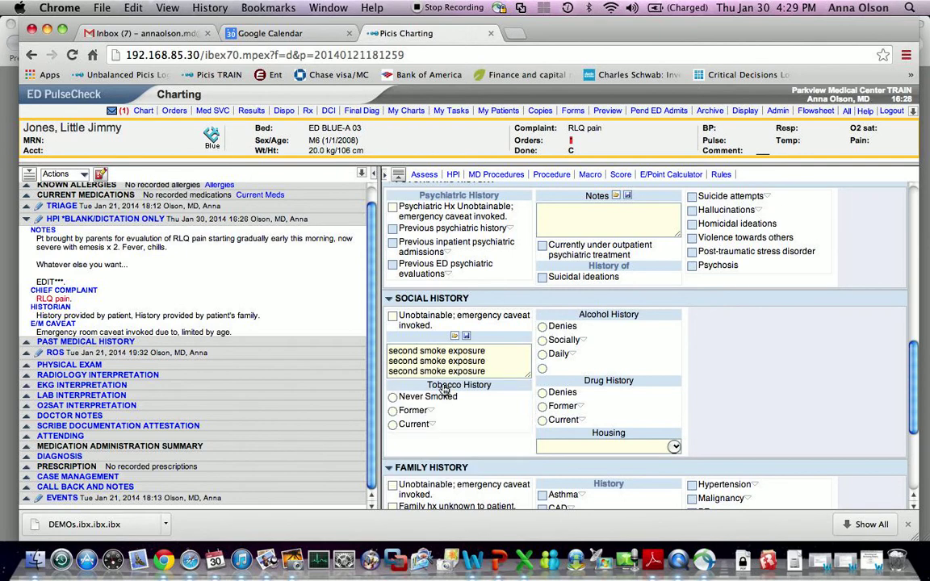
scroll(501, 366, down, 1)
scroll(502, 368, up, 3)
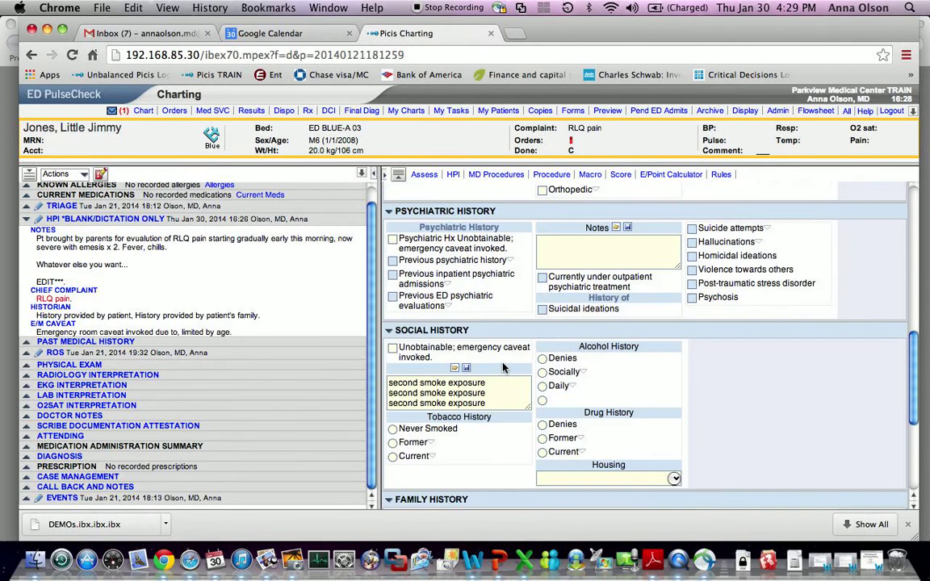
scroll(749, 396, down, 5)
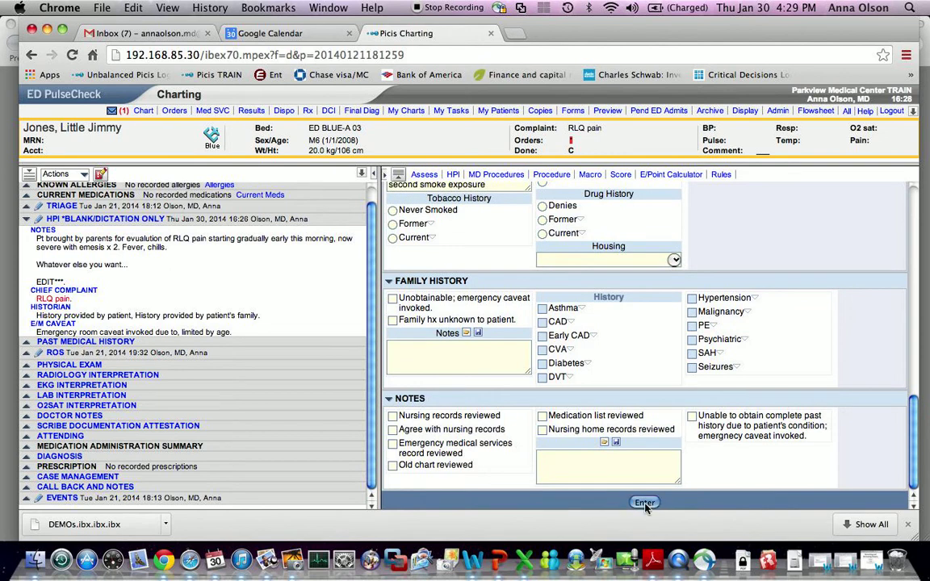
click(644, 502)
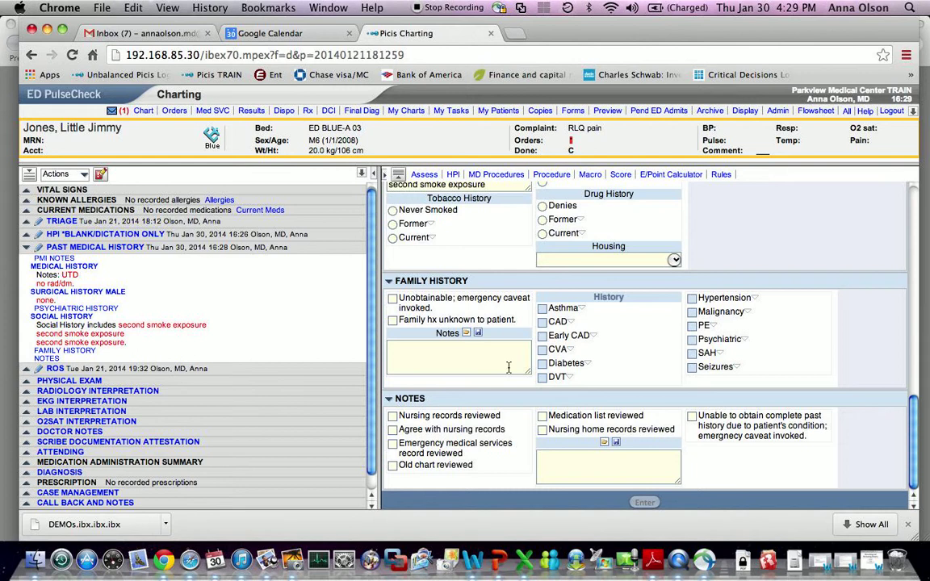
- Leave the Family History notes and bring up the ROS entry form
click(497, 351)
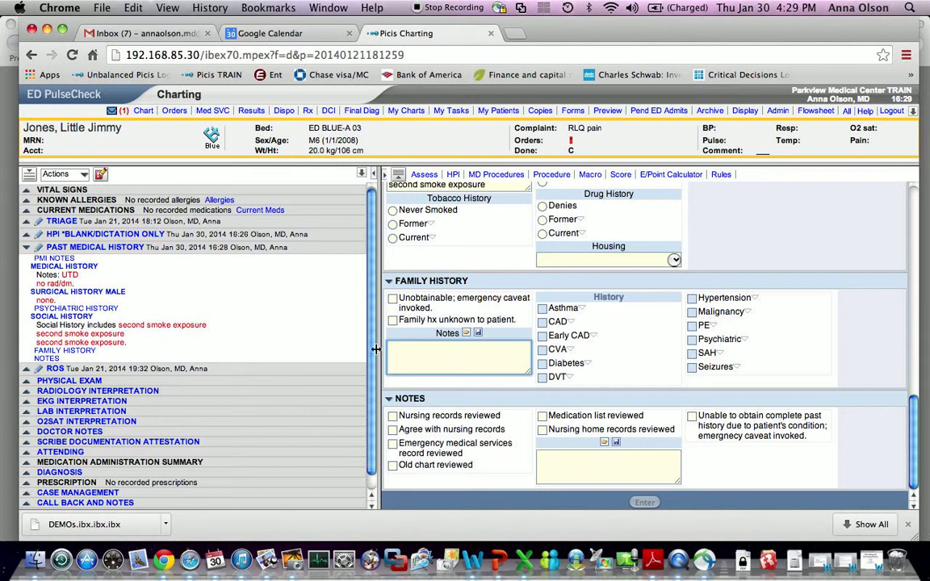
click(53, 369)
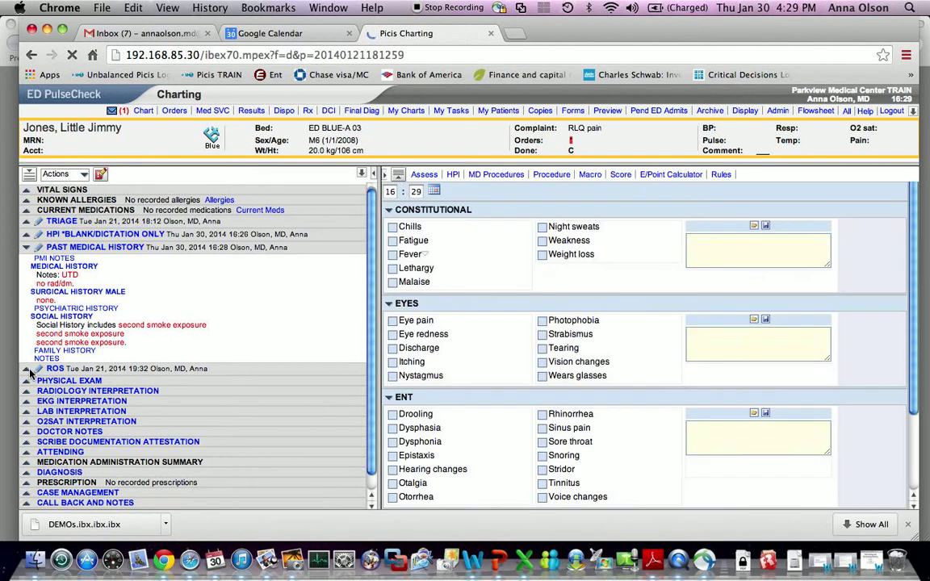
- Delete the old GI review-of-systems entry and save a new GI comment 'see hpi'
click(27, 371)
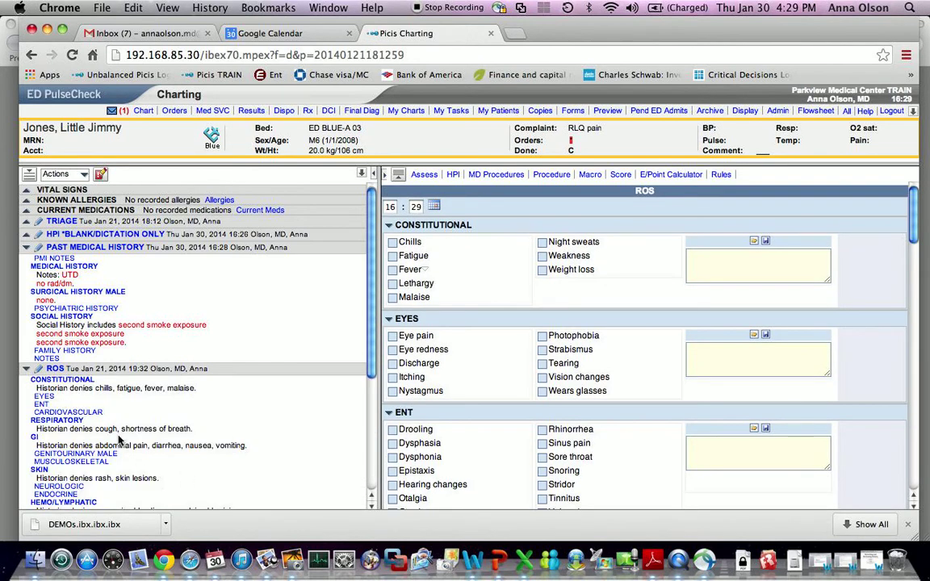
scroll(110, 395, down, 3)
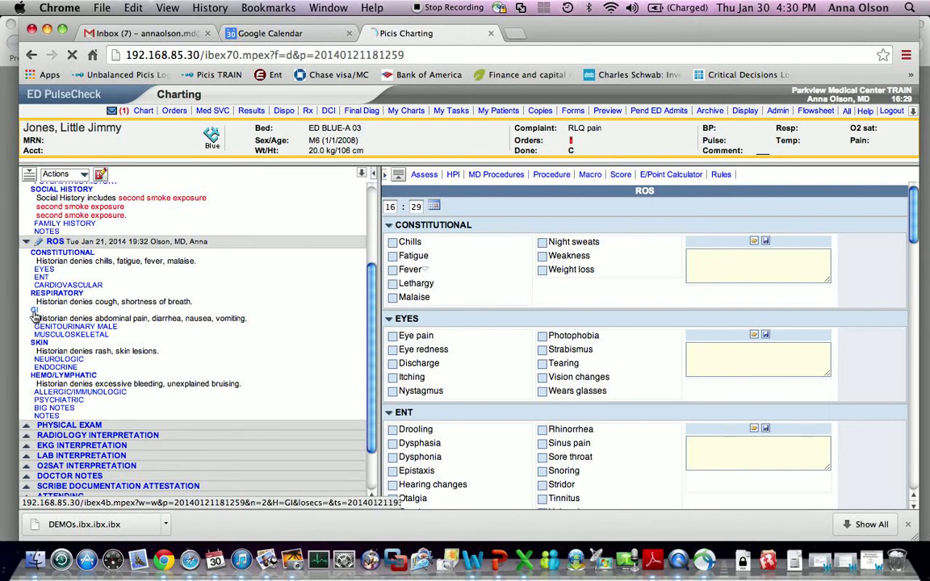
click(33, 311)
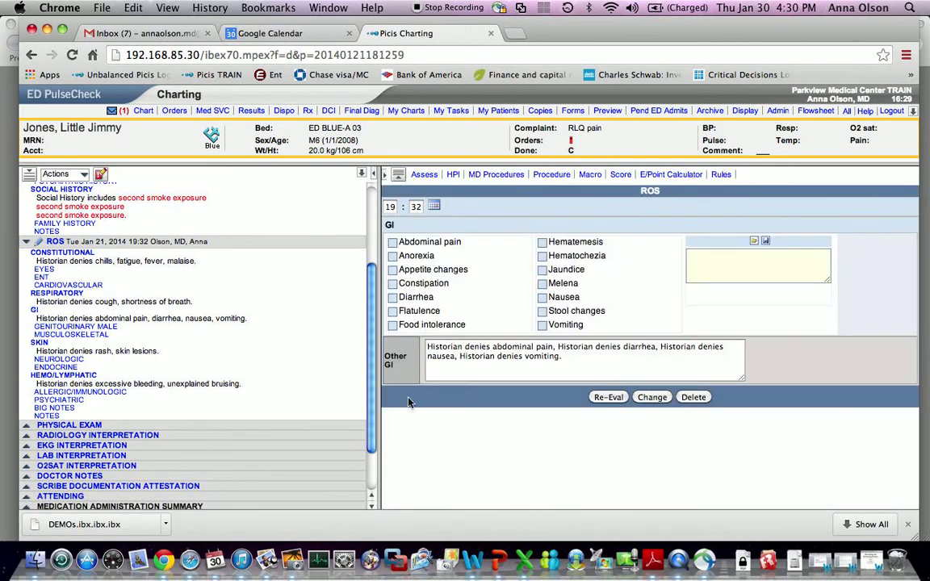
click(693, 397)
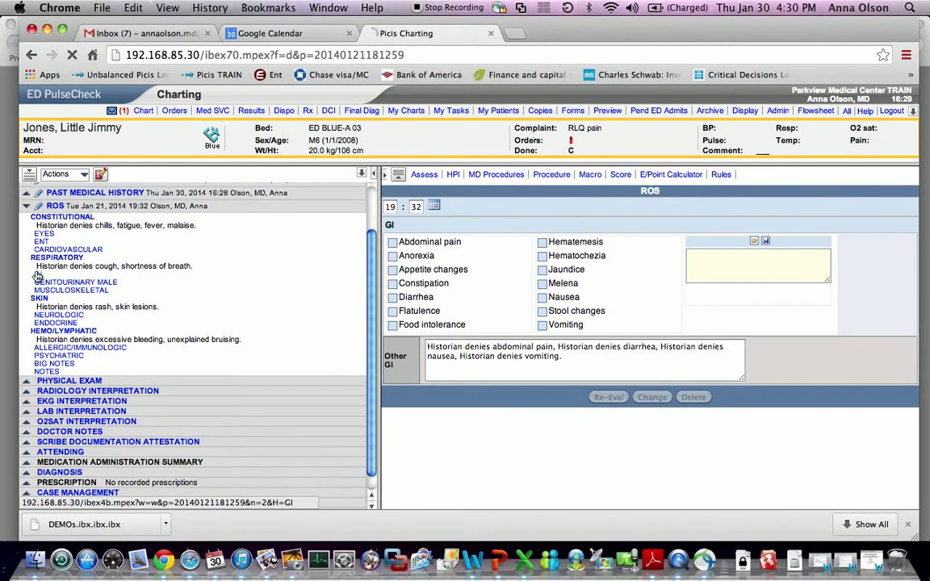
click(703, 267)
text(see hpi)
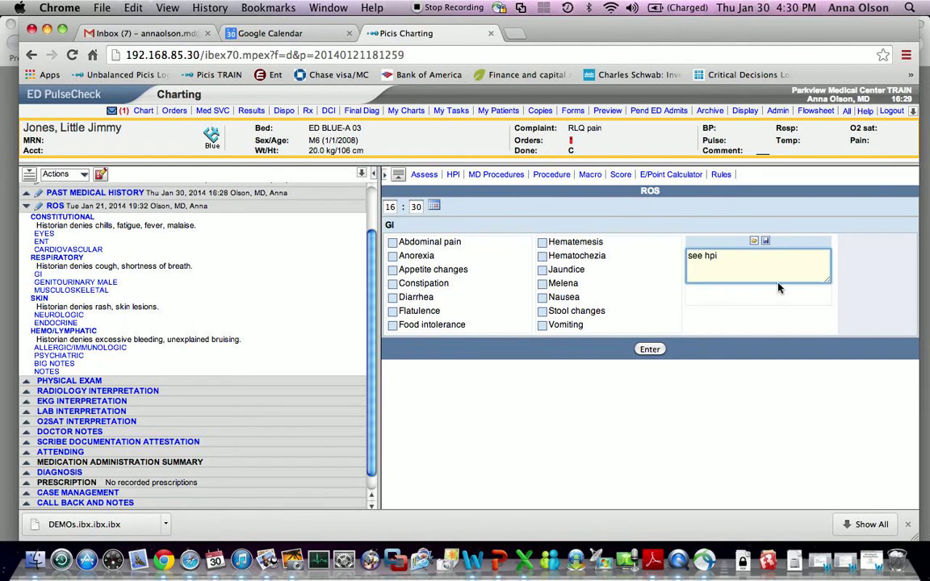
click(650, 350)
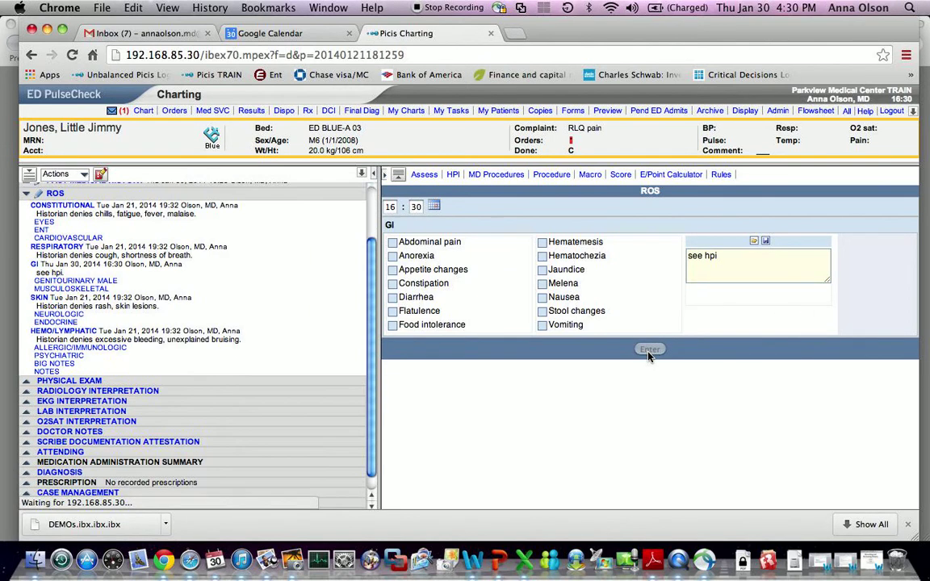
scroll(96, 279, down, 2)
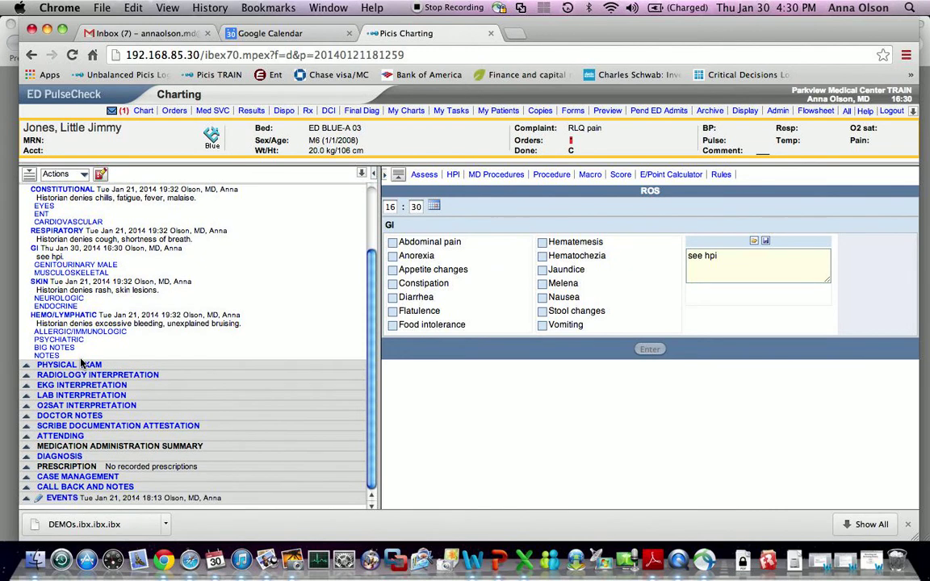
click(82, 366)
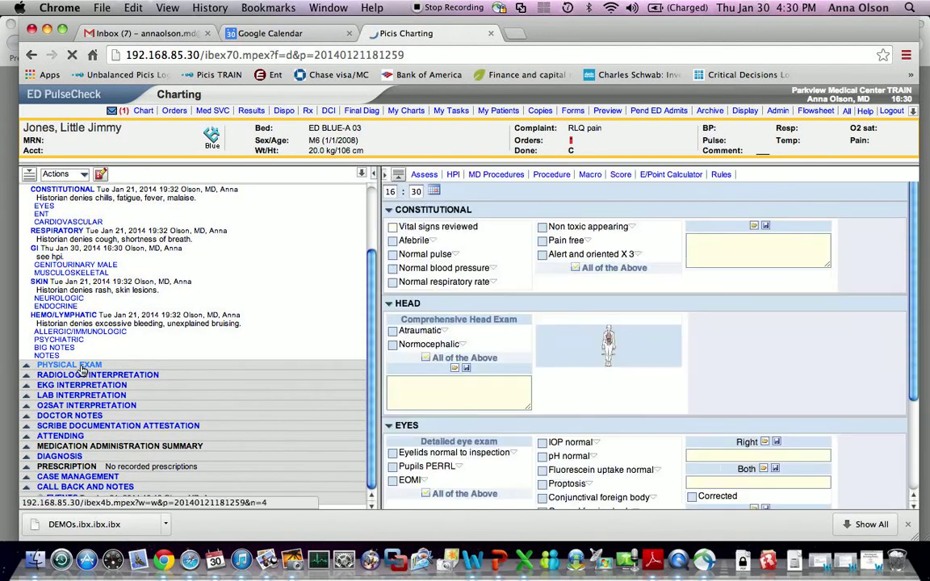
- Write the constitutional comment 'uncomfortable', 'non-toxic', 'mildly ill appearing' on separate lines
click(773, 263)
text(unfortable)
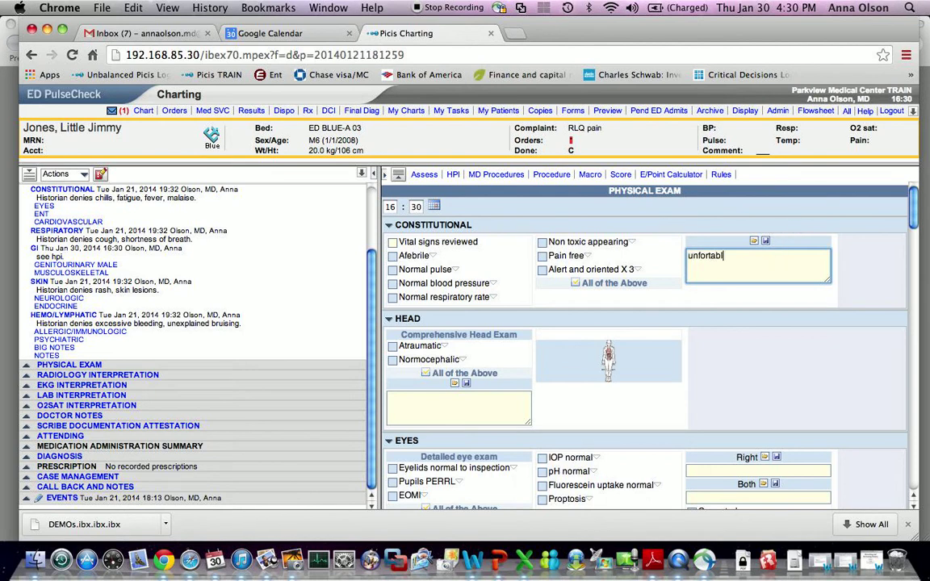
click(700, 256)
text(com)
key(Return)
text(non-toc)
key(BackSpace)
text(xic)
key(Return)
text(mildly ill appearing)
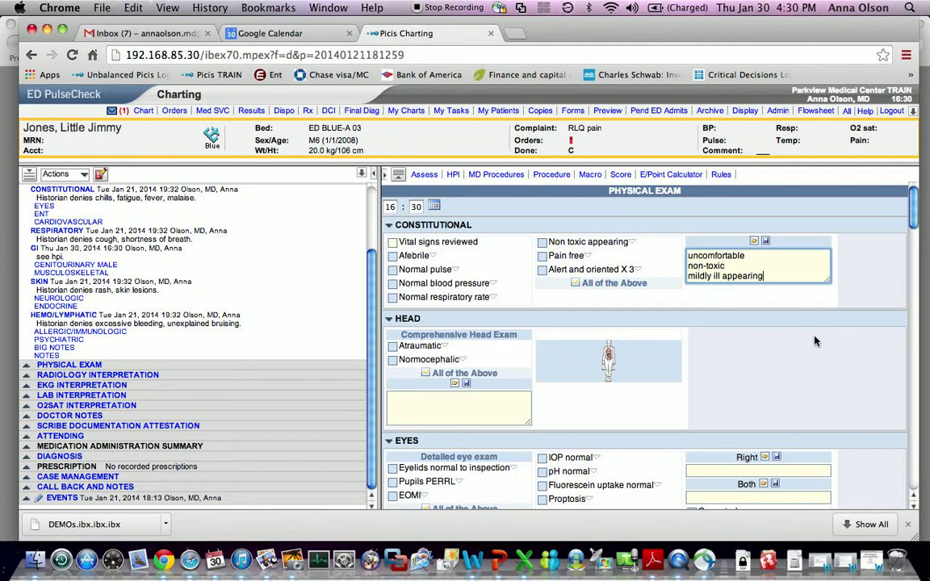
- Mark the pharynx and mouth exams as normal
scroll(814, 341, down, 2)
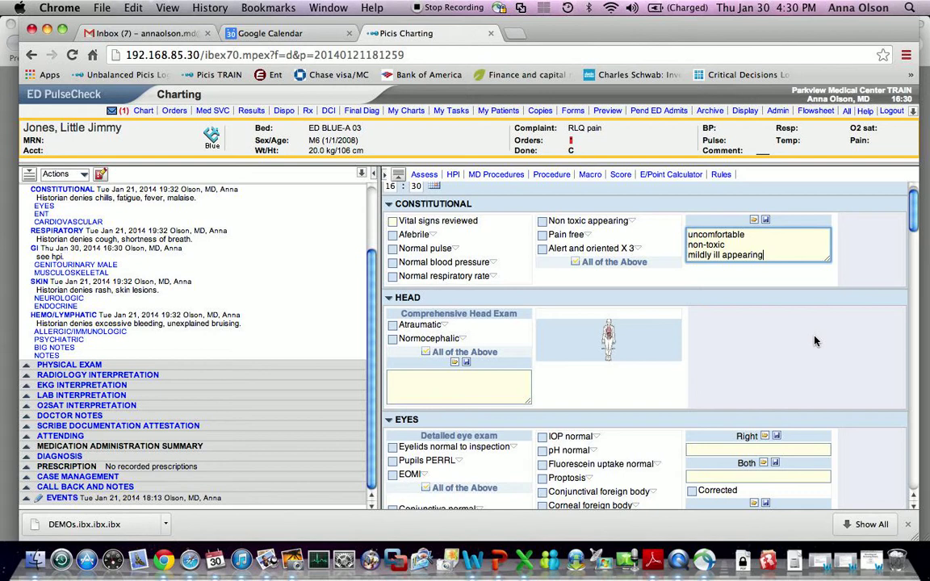
scroll(815, 341, down, 10)
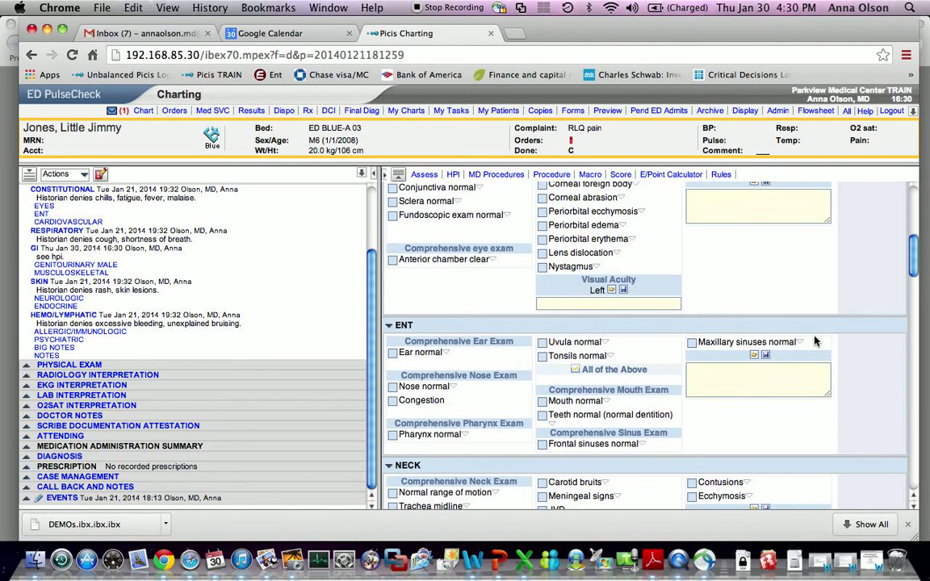
click(393, 434)
click(543, 401)
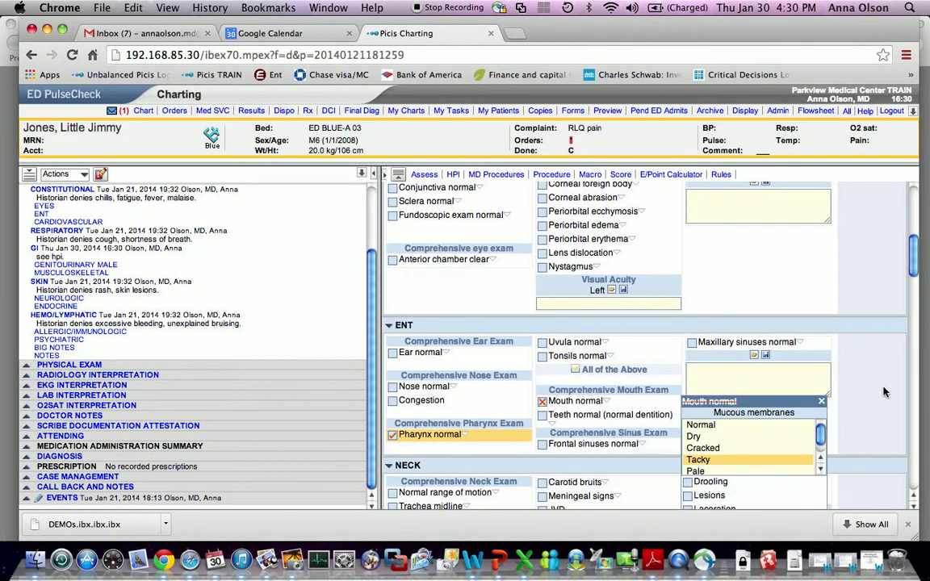
scroll(795, 352, down, 8)
scroll(881, 392, down, 6)
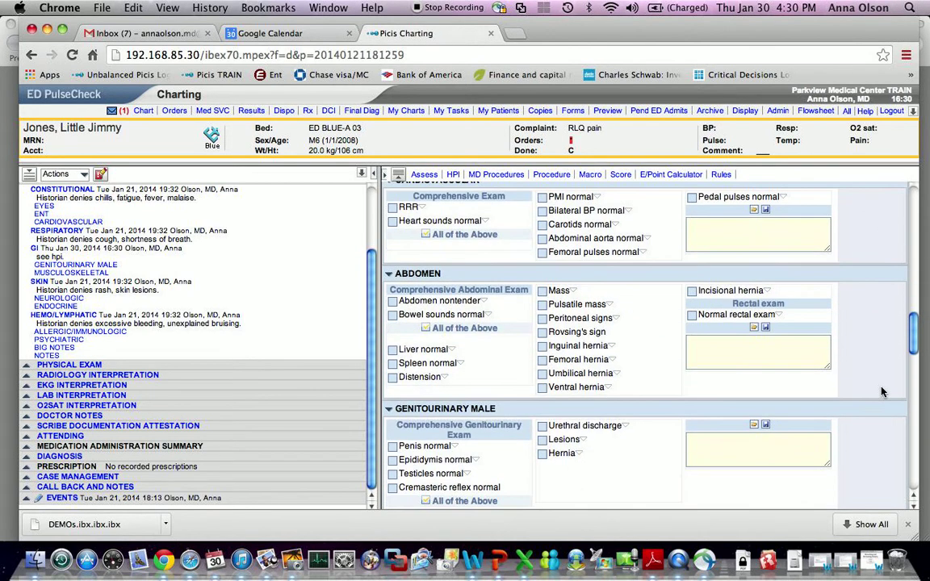
- Enter abdomen findings: moderate tenderness RLQ with localized rebound, no guarding, NABS
click(752, 353)
text(moderate ttp RLQ with loca)
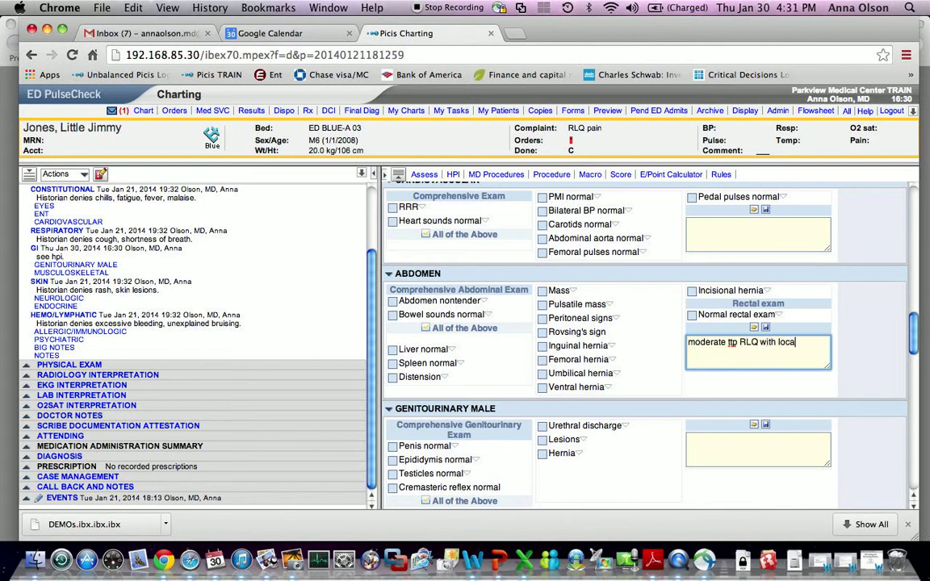
text(lized rebound)
key(Return)
text(no guarding)
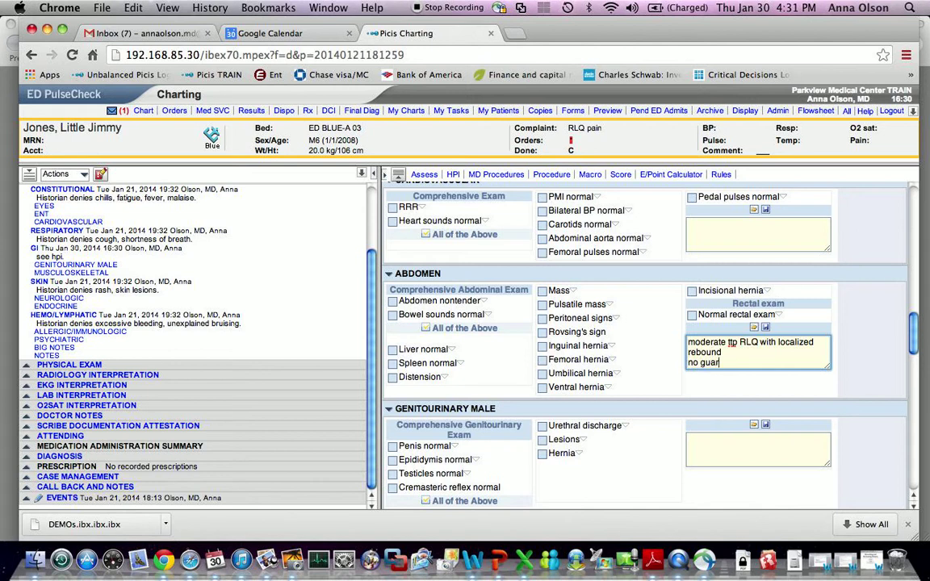
key(Return)
text(NABS)
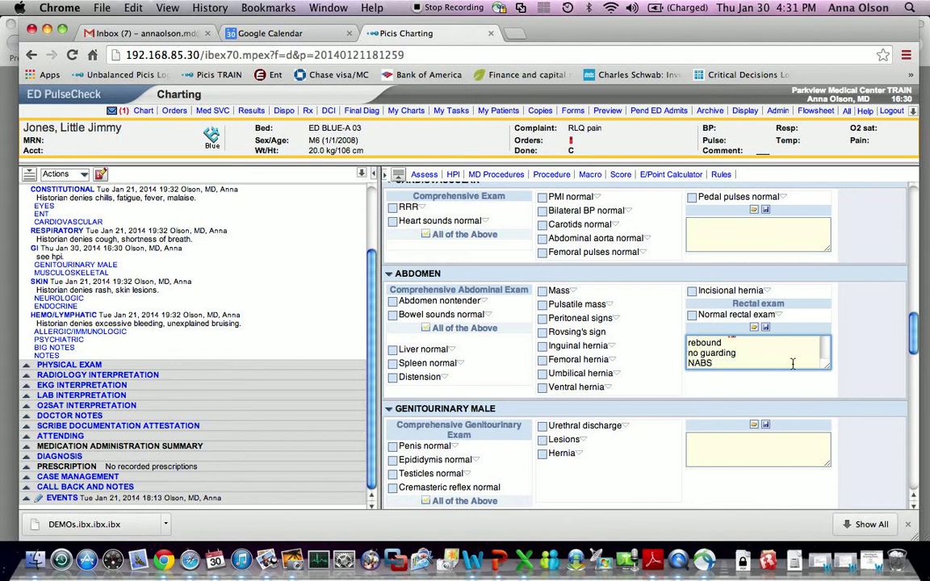
- Add psychiatric comment 'apprehensive but cooperative', save it as a phrase, and save the exam
scroll(807, 371, down, 15)
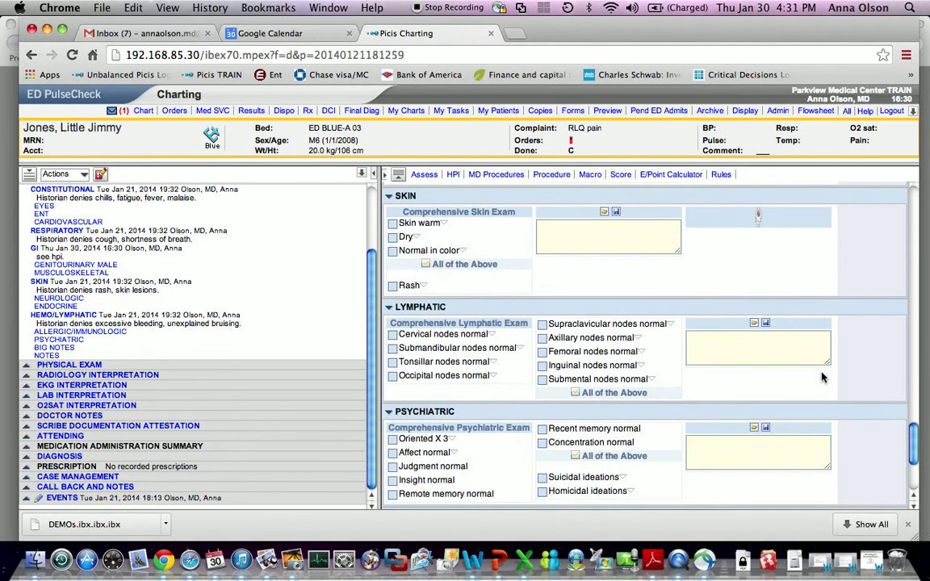
scroll(822, 377, down, 5)
right_click(734, 273)
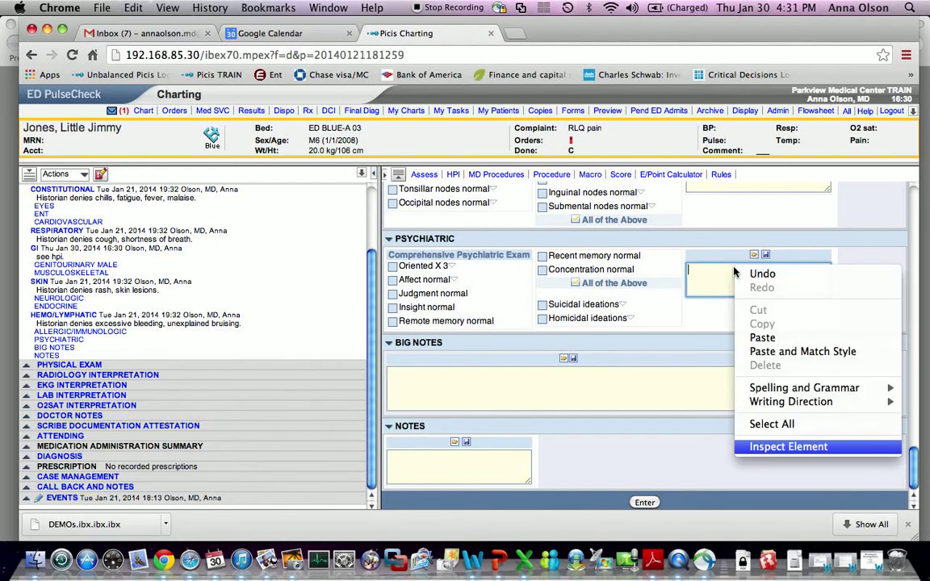
click(716, 272)
text(apprehensive bu)
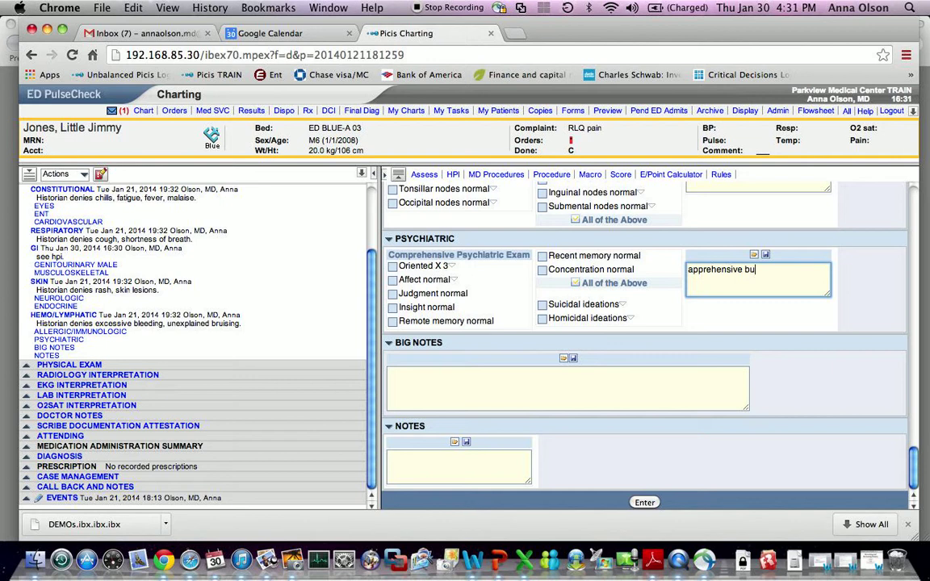
text(t cooperative)
click(766, 256)
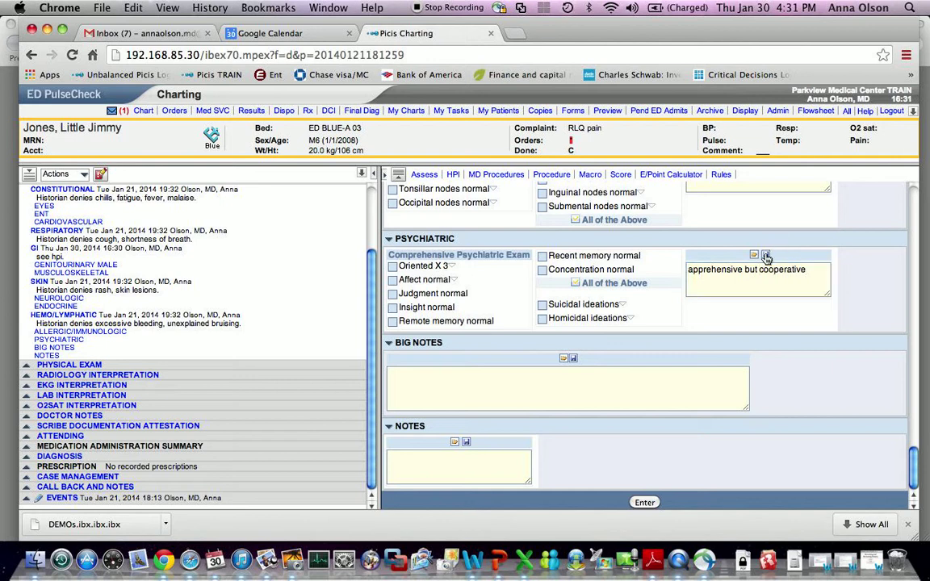
click(754, 256)
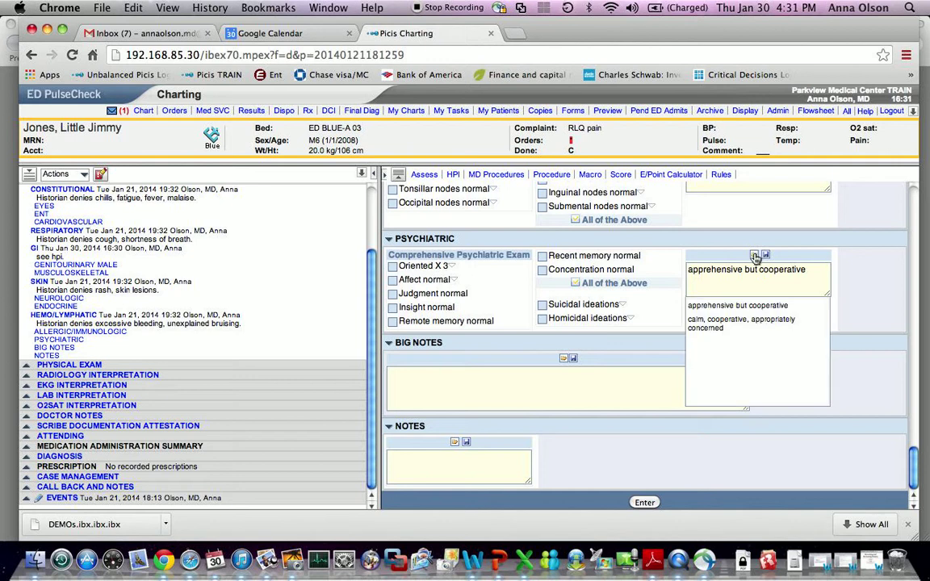
click(815, 271)
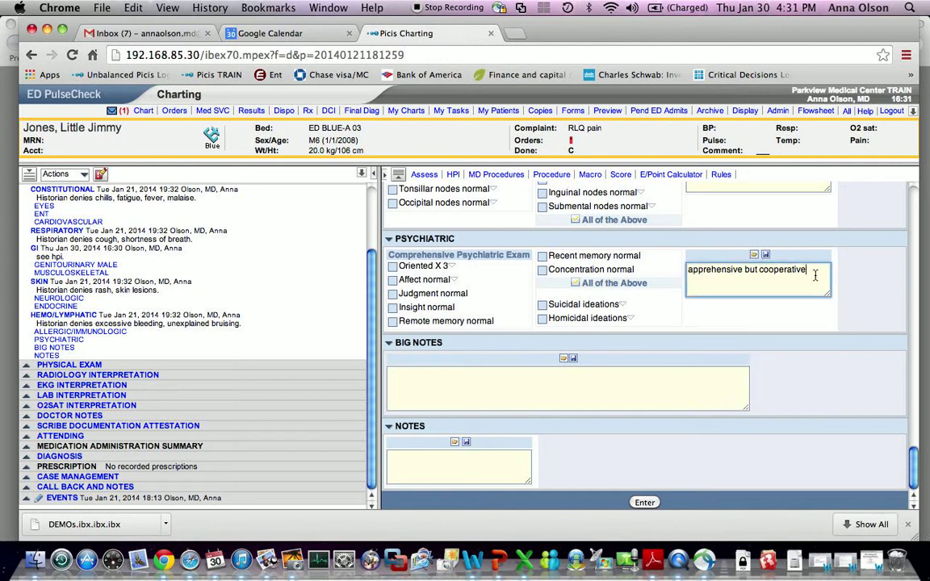
click(640, 504)
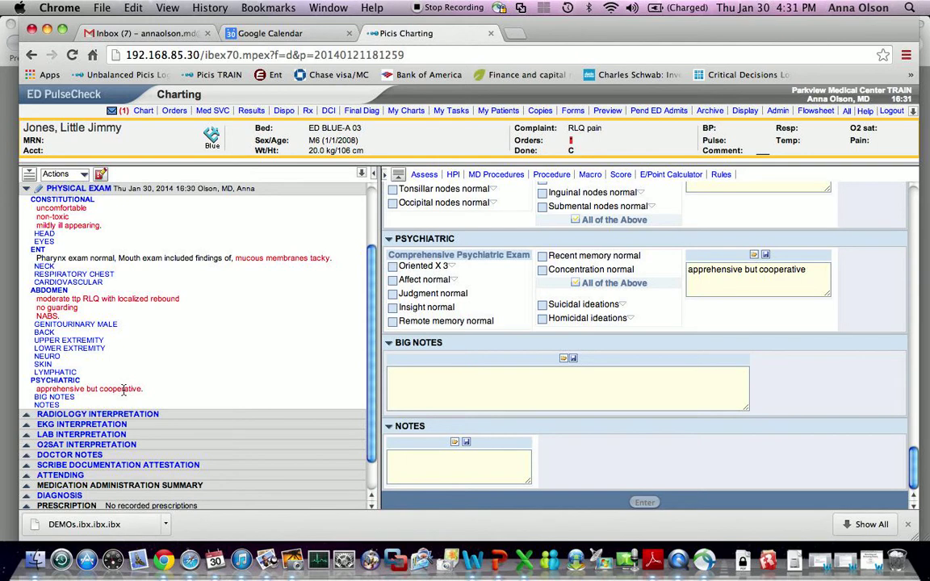
scroll(123, 389, up, 3)
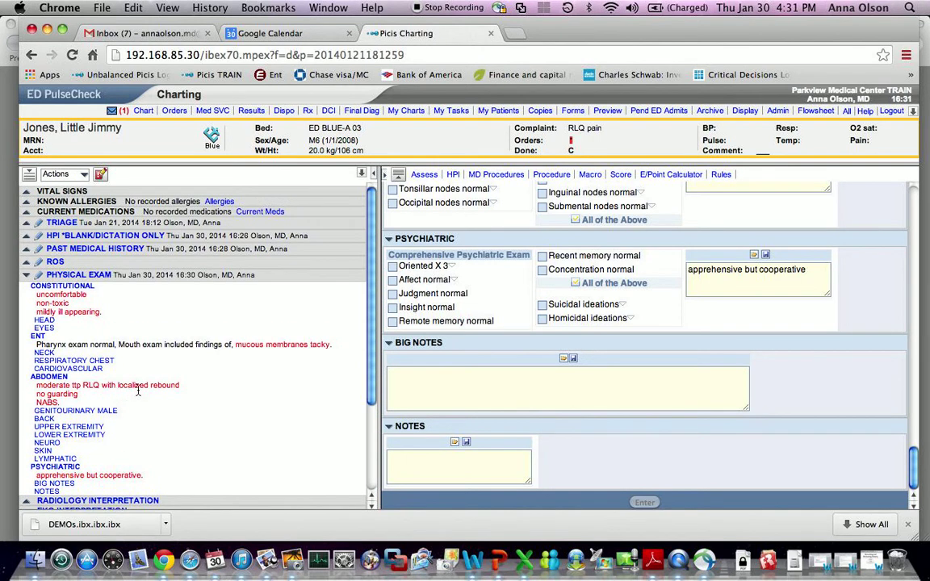
click(591, 176)
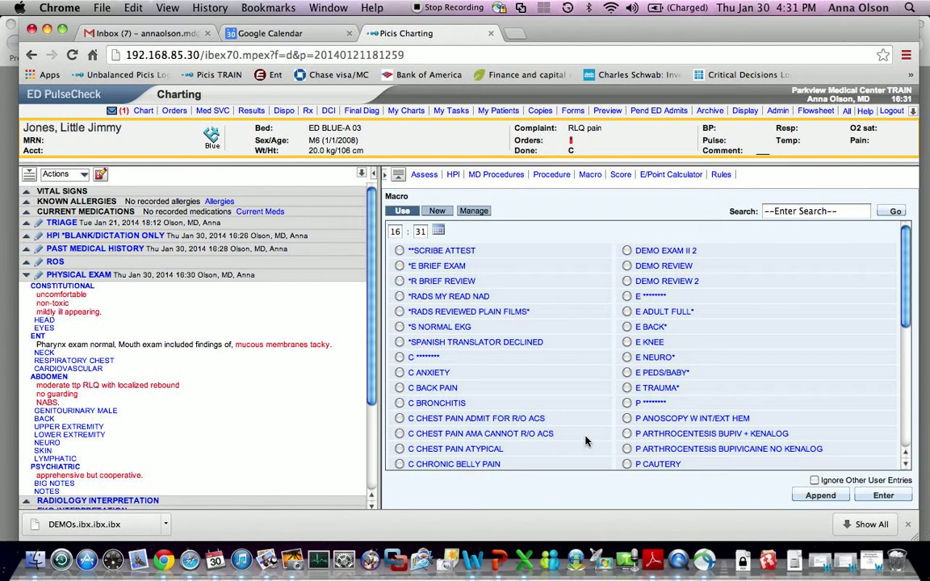
click(448, 282)
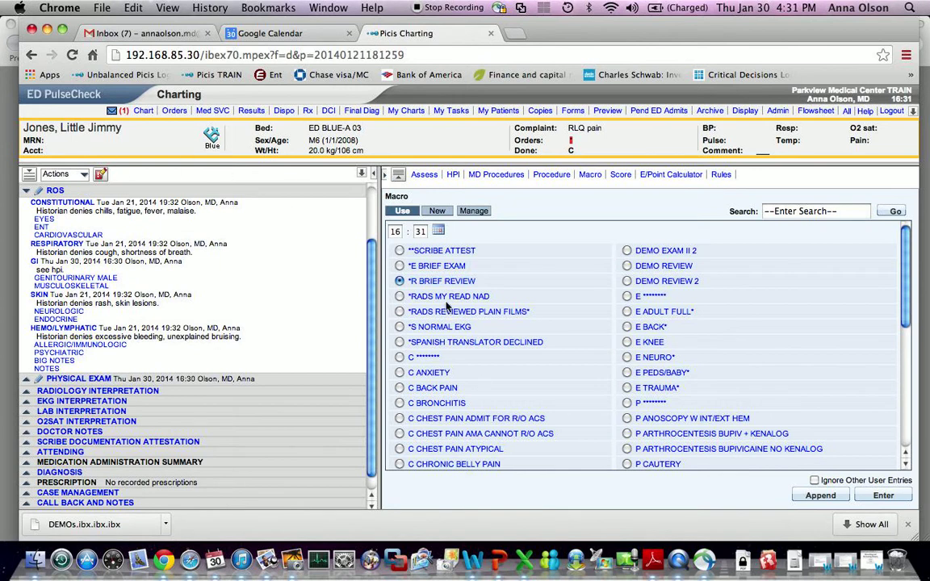
scroll(670, 340, down, 1)
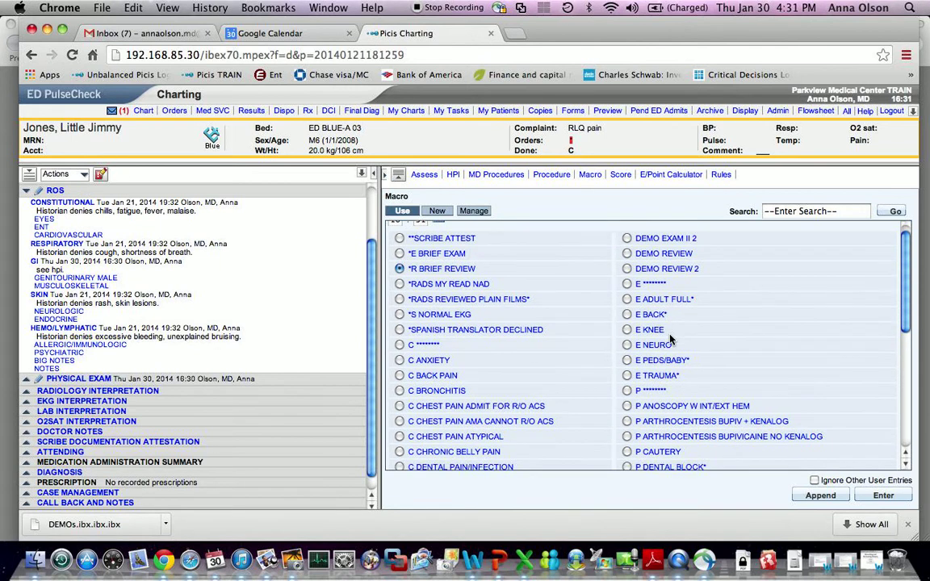
click(676, 304)
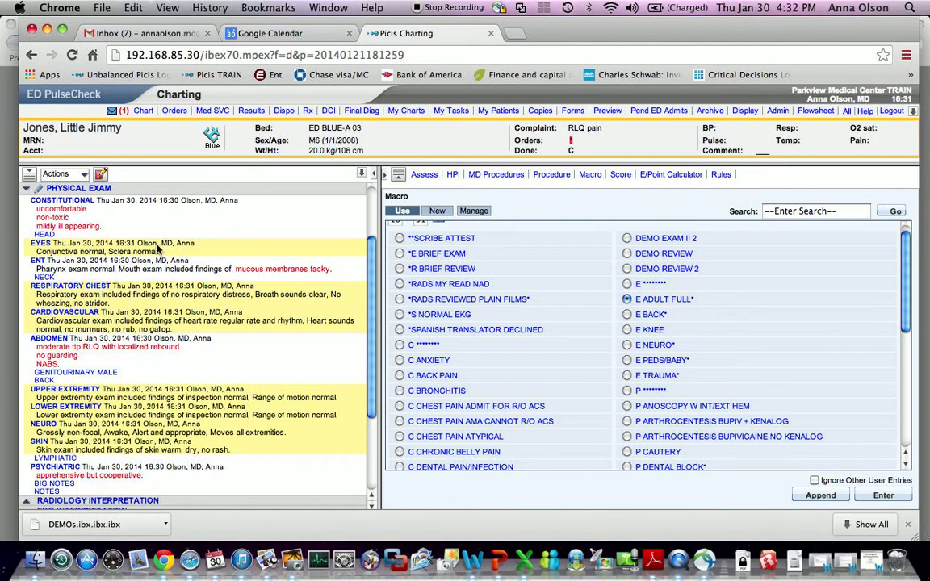
- Review the Physical Exam notes, including RLQ rebound tenderness, then open the chart Actions list
scroll(242, 427, down, 1)
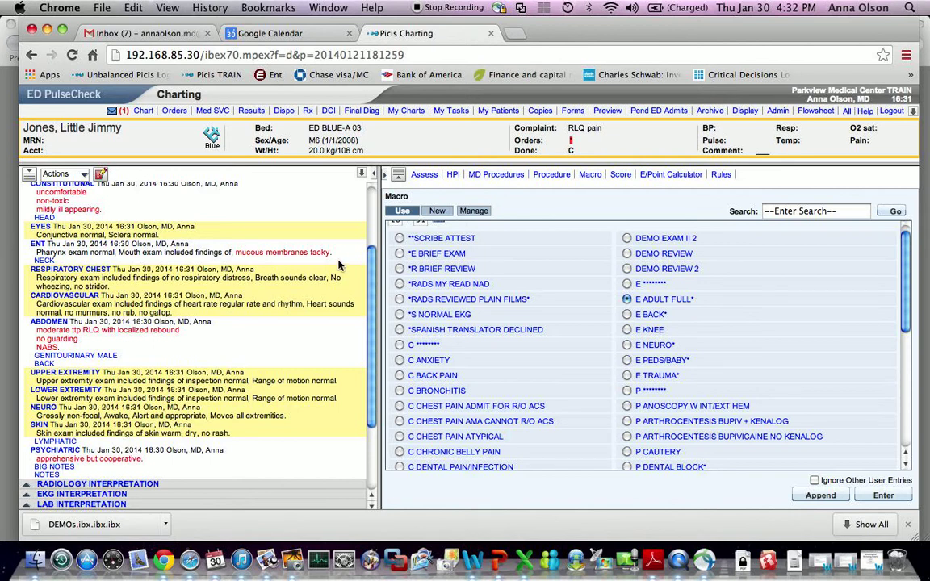
scroll(272, 220, up, 2)
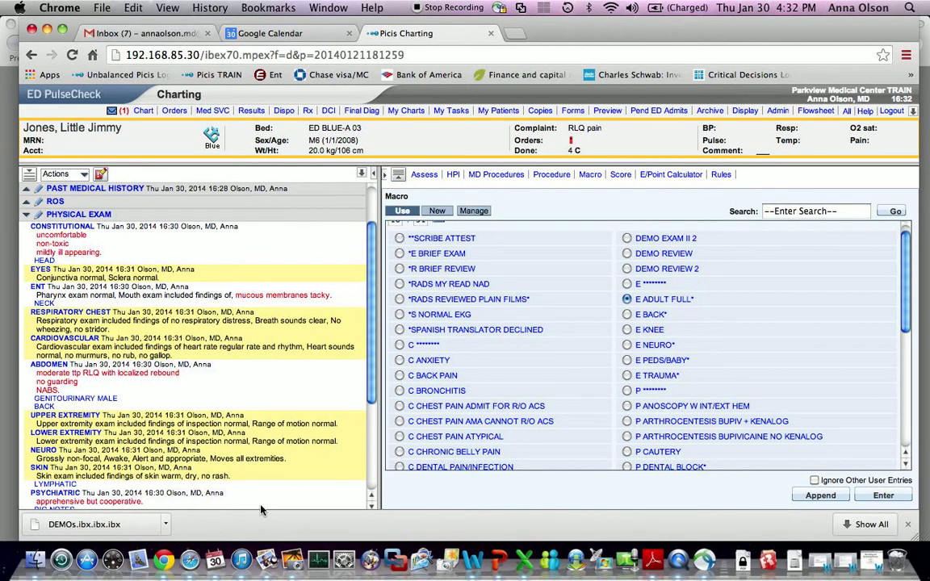
scroll(261, 504, down, 3)
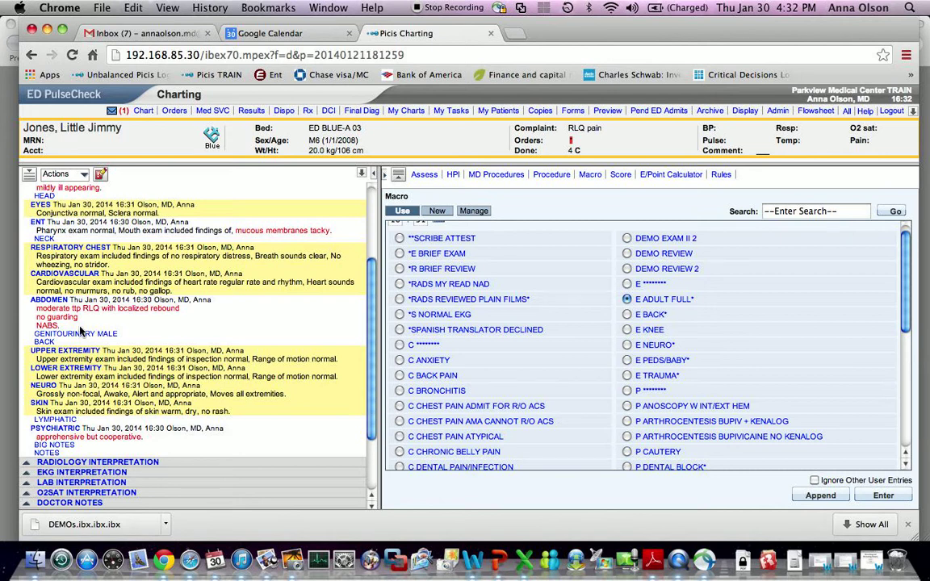
scroll(80, 331, up, 5)
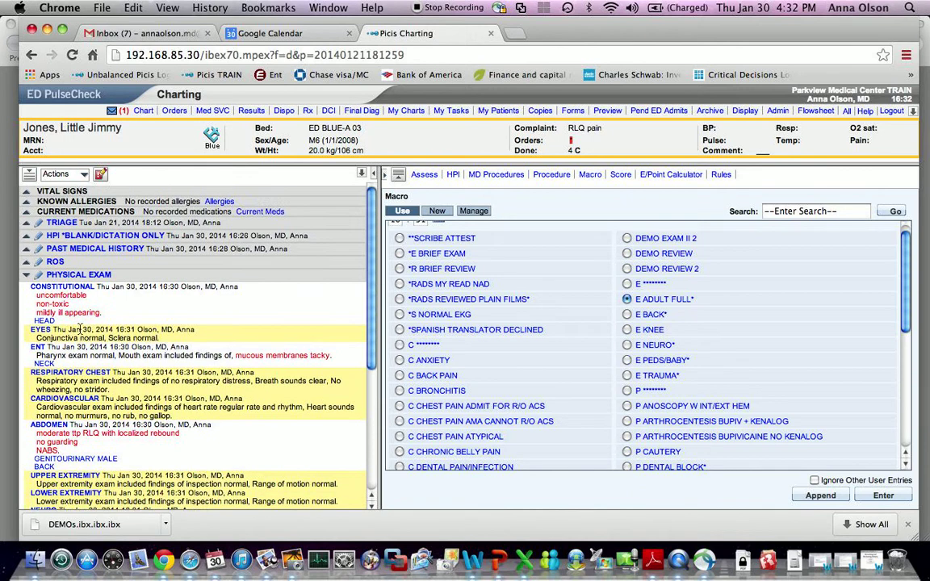
click(83, 177)
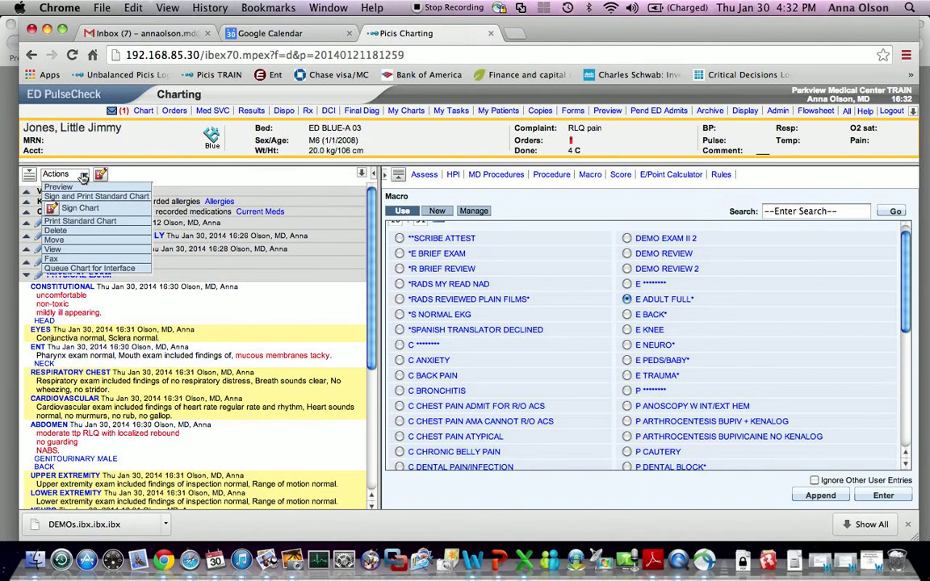
- Move all documentation entries to the vomiting patient in bed ED BLUE-B 11
click(67, 244)
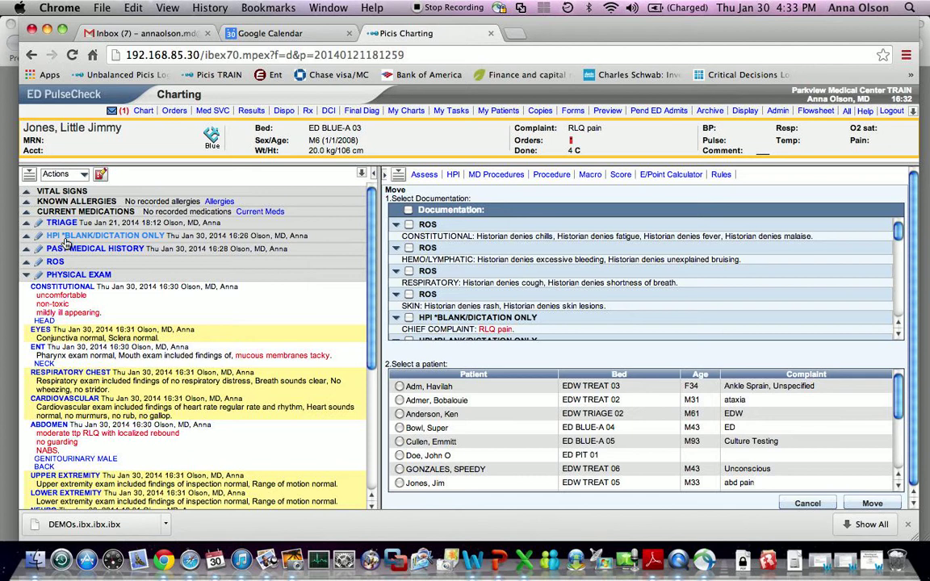
scroll(479, 288, down, 10)
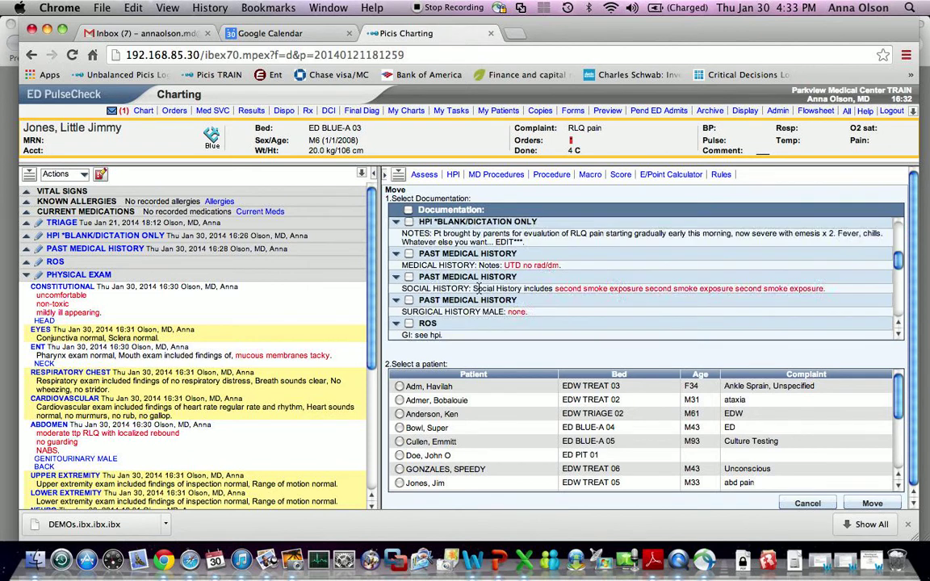
scroll(479, 288, up, 10)
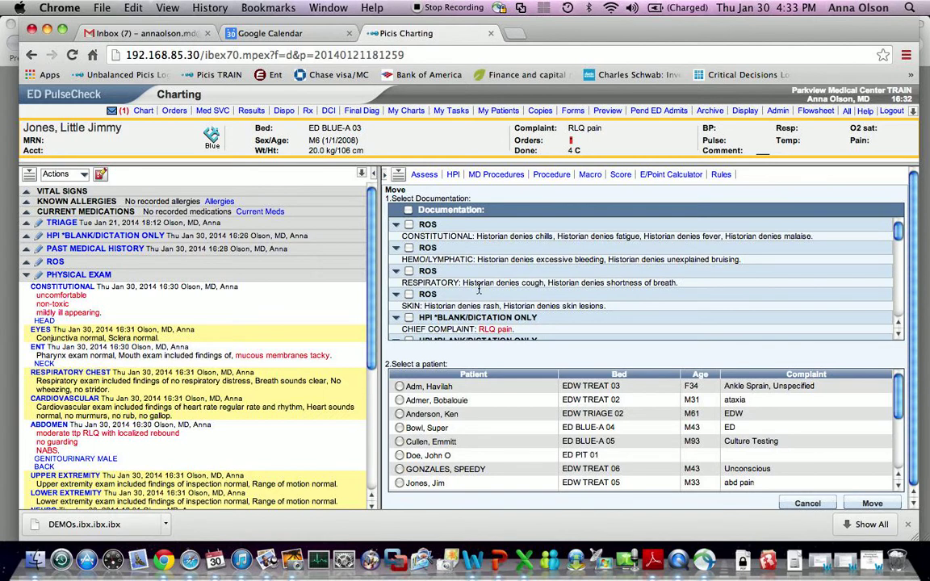
click(409, 210)
scroll(502, 240, down, 3)
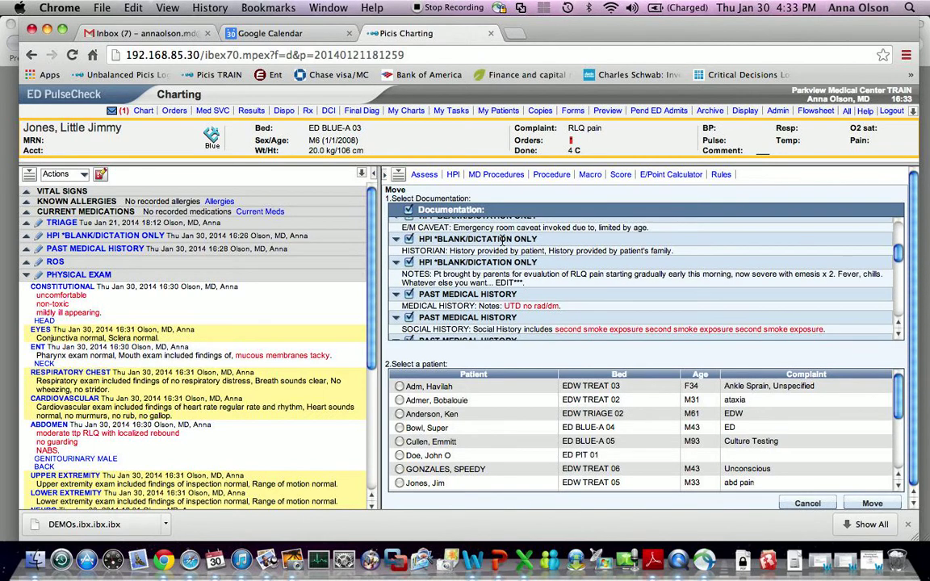
scroll(502, 240, up, 3)
scroll(502, 240, down, 2)
scroll(502, 239, down, 8)
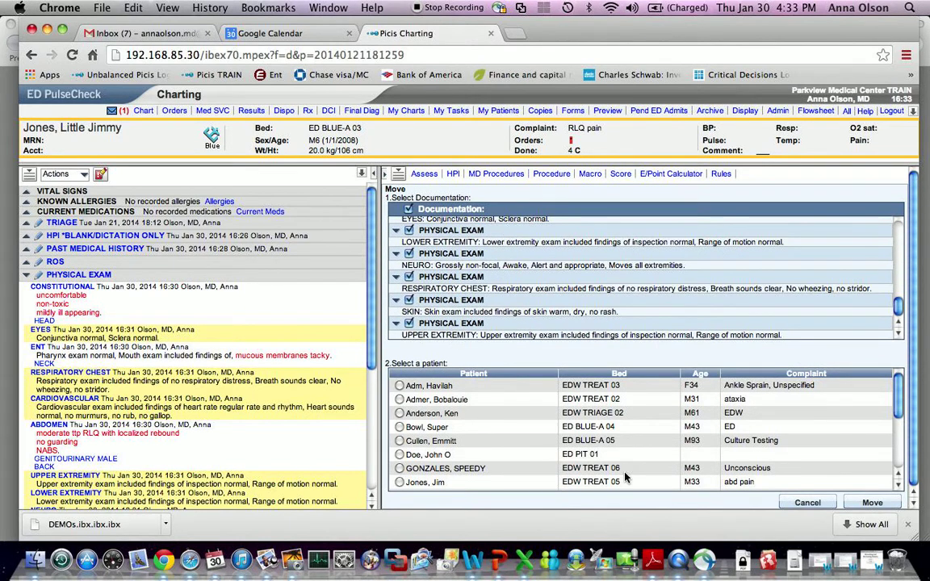
scroll(631, 459, down, 3)
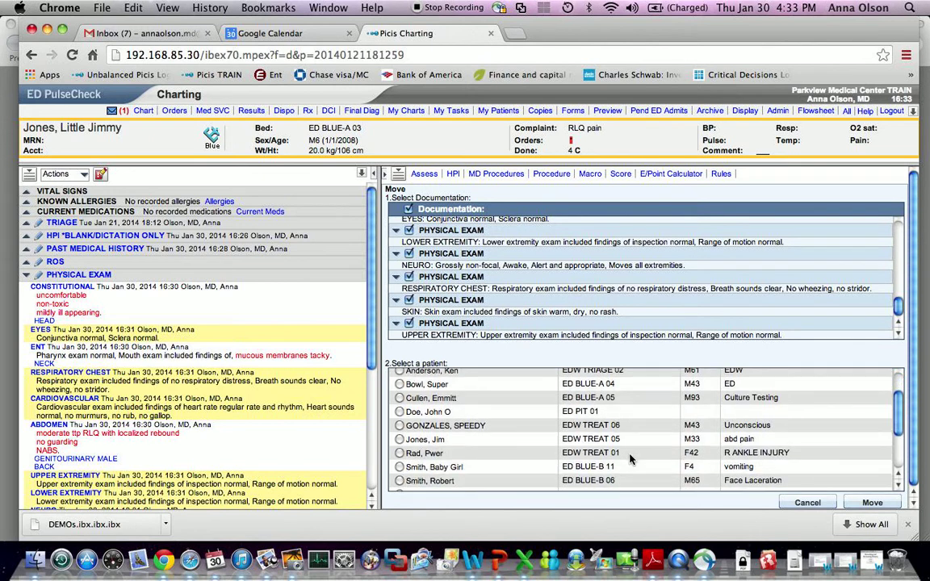
click(398, 468)
click(854, 505)
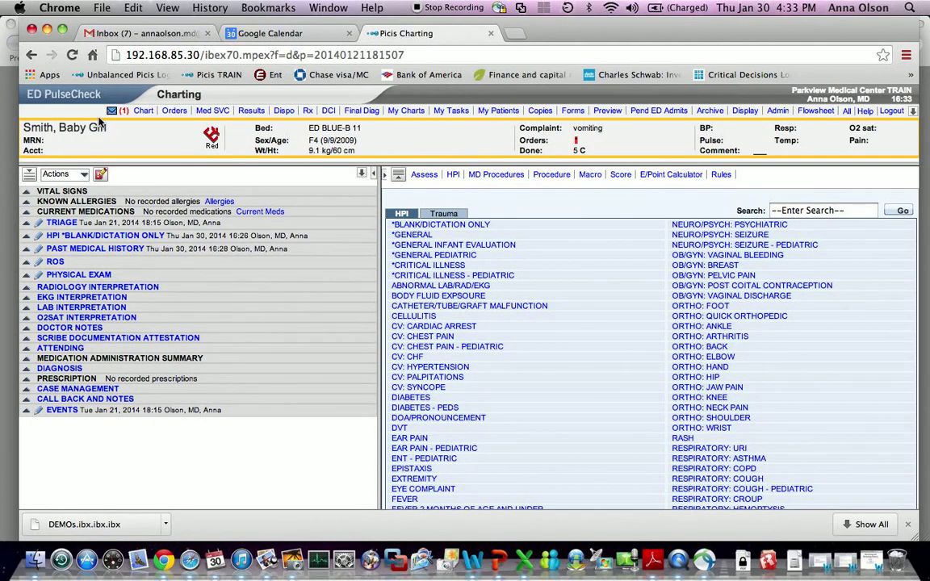
- Check the HPI, ROS and Physical Exam sections for the moved notes, then open Actions
click(26, 237)
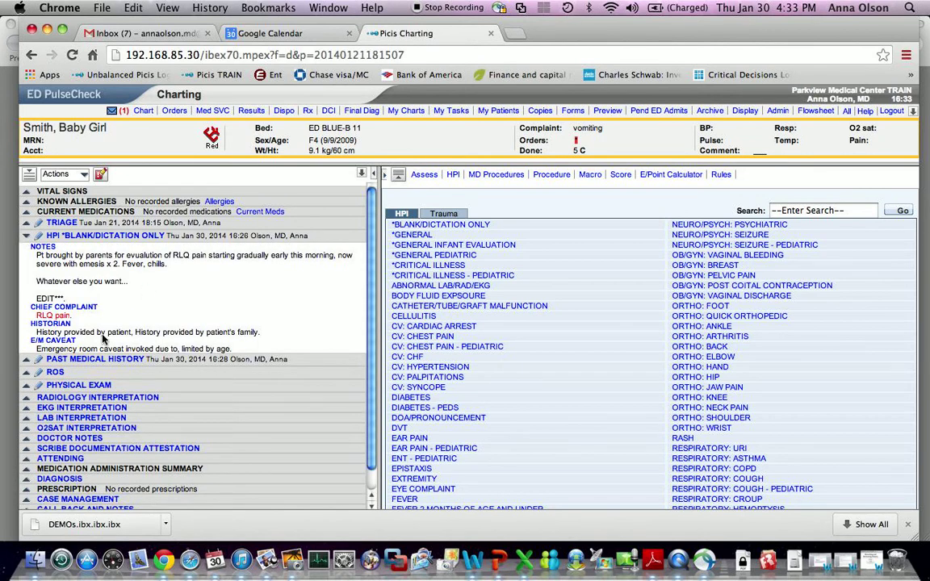
click(27, 236)
click(26, 262)
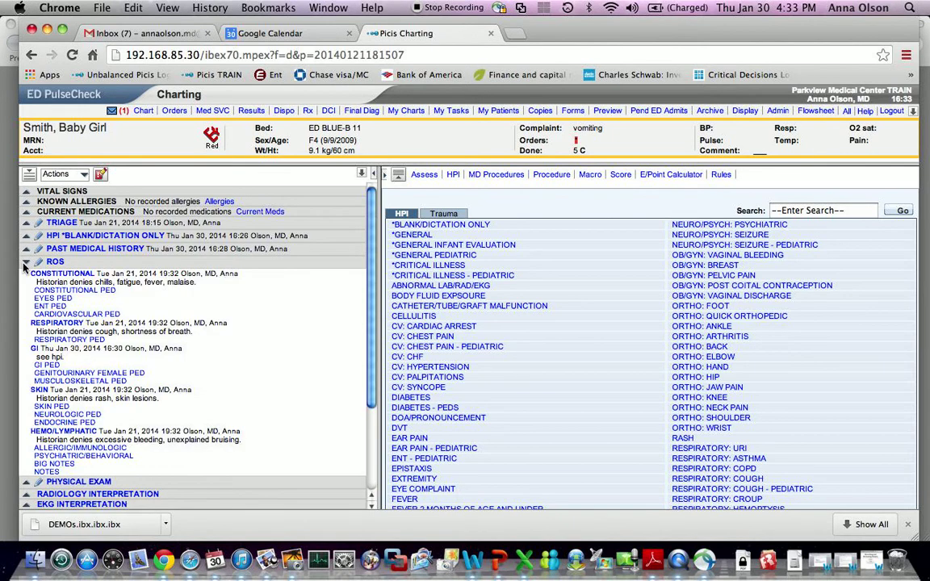
click(25, 262)
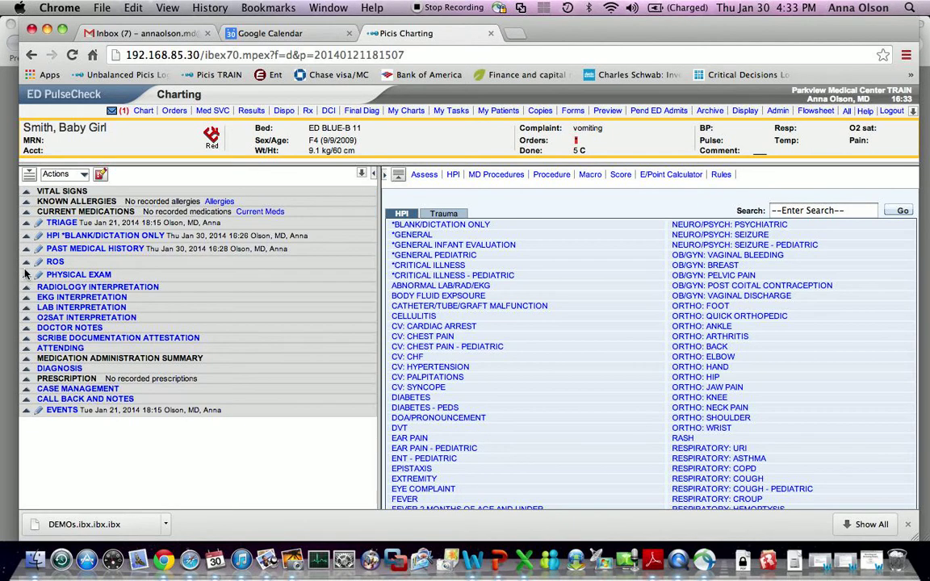
click(27, 275)
scroll(175, 363, down, 5)
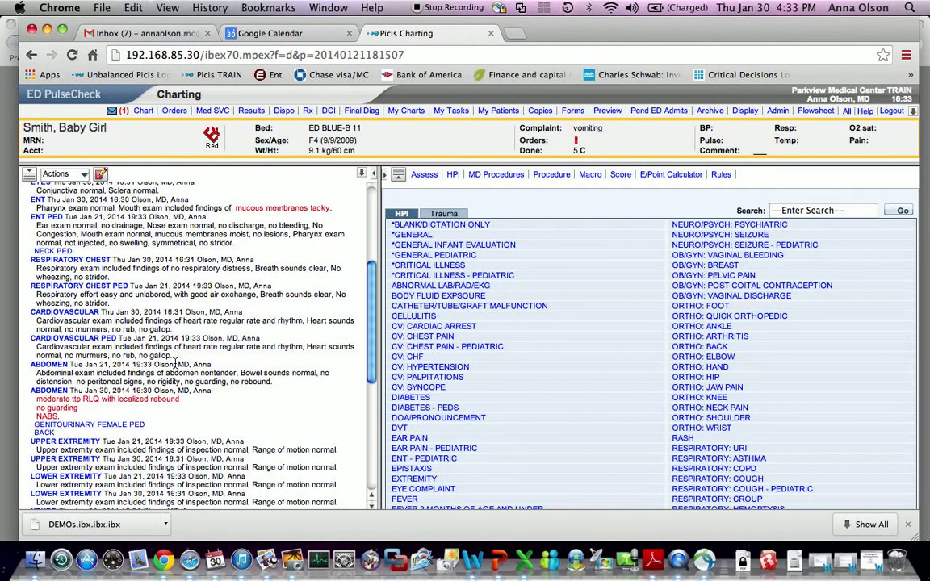
scroll(175, 363, down, 7)
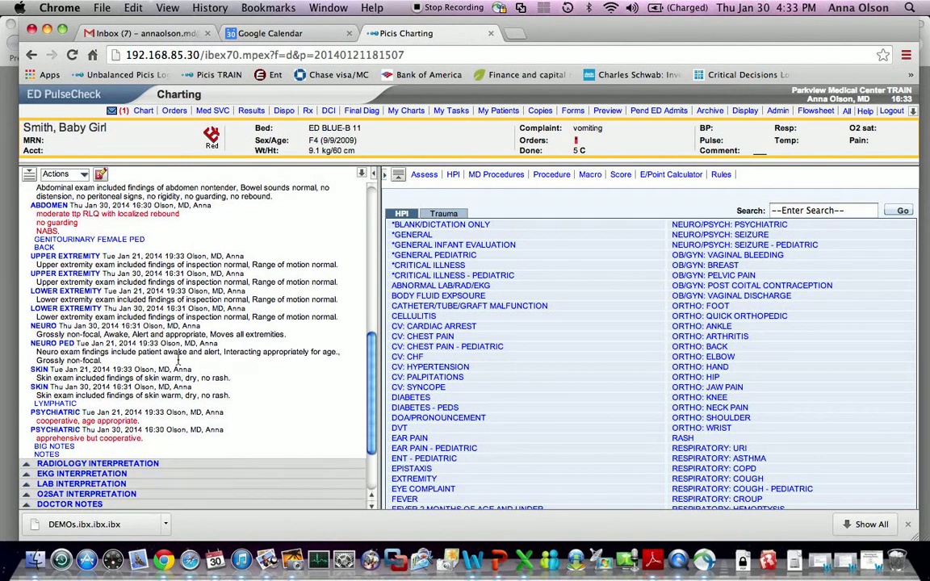
scroll(178, 362, up, 10)
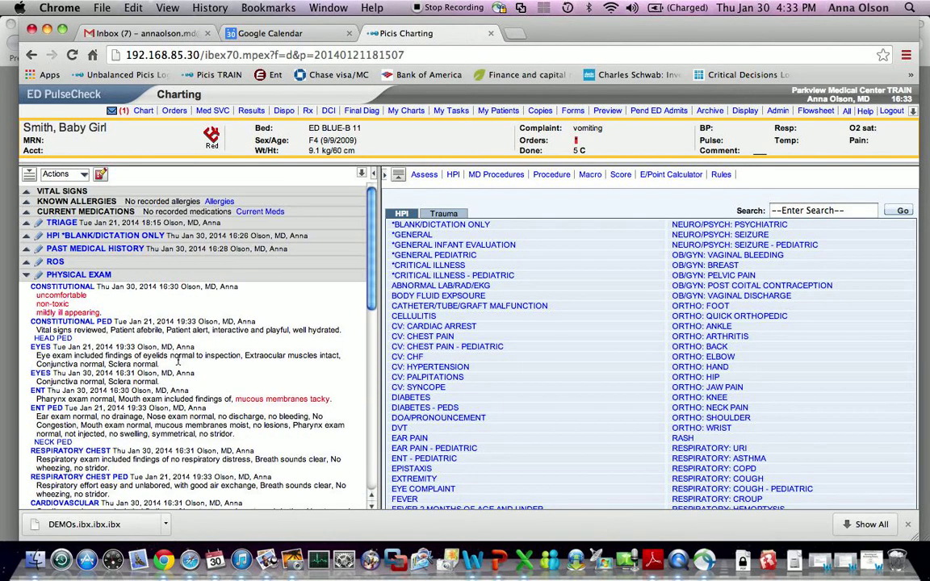
click(83, 178)
click(82, 179)
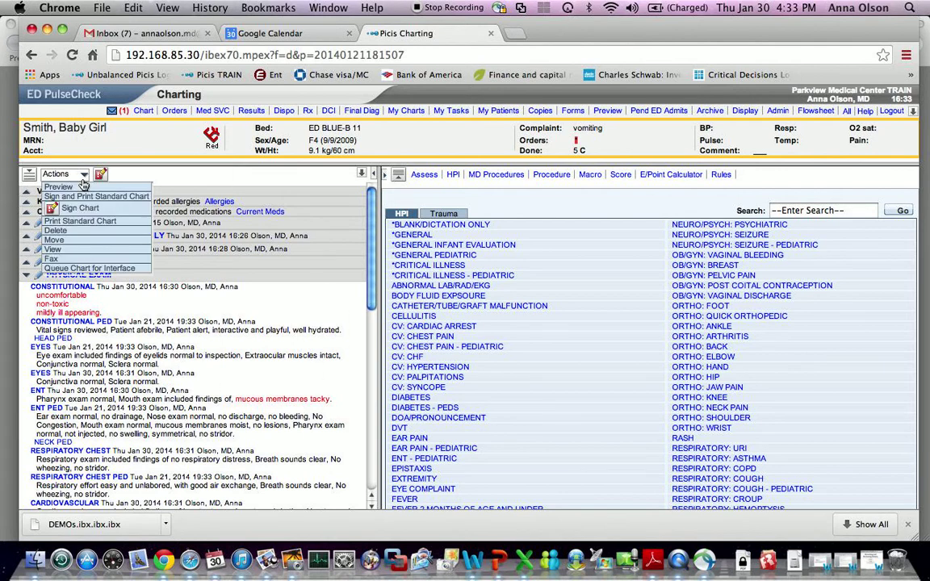
- Show the Delete documentation list, select then clear all entries, and close the Actions list
click(78, 236)
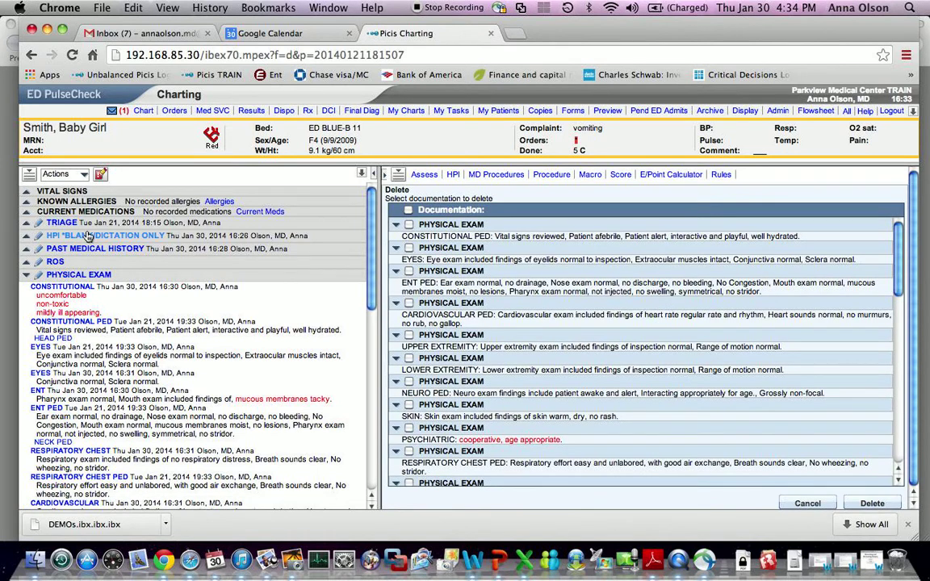
click(410, 211)
scroll(636, 315, down, 5)
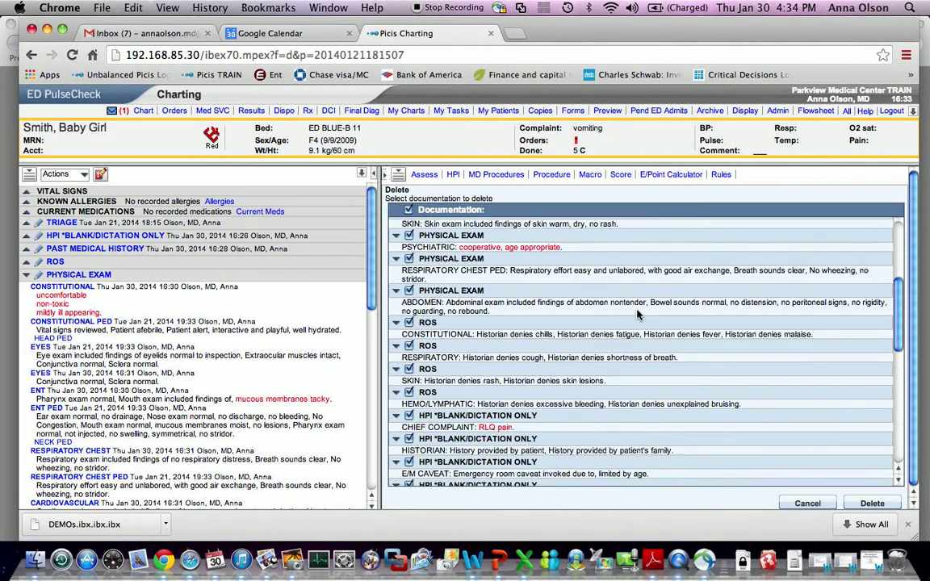
scroll(637, 315, down, 8)
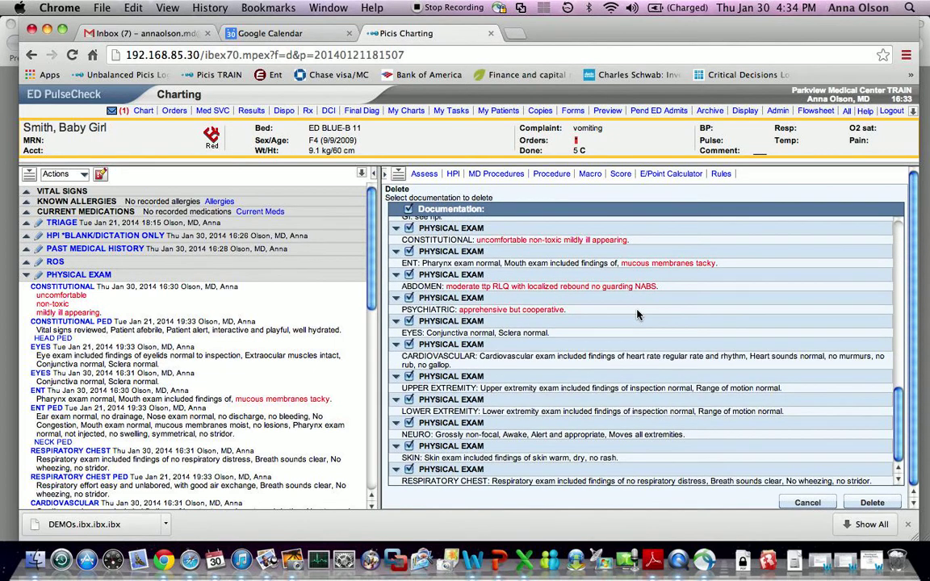
scroll(637, 315, up, 10)
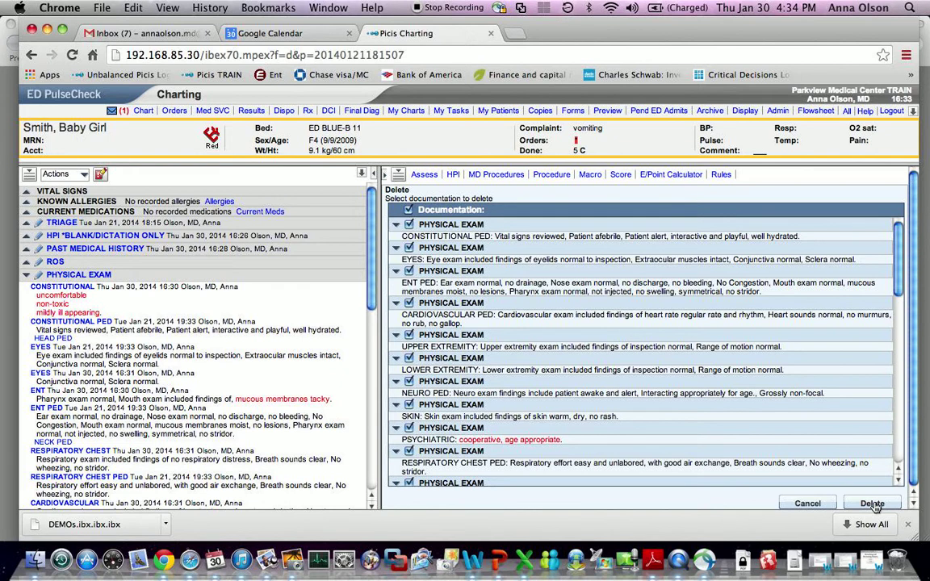
click(408, 211)
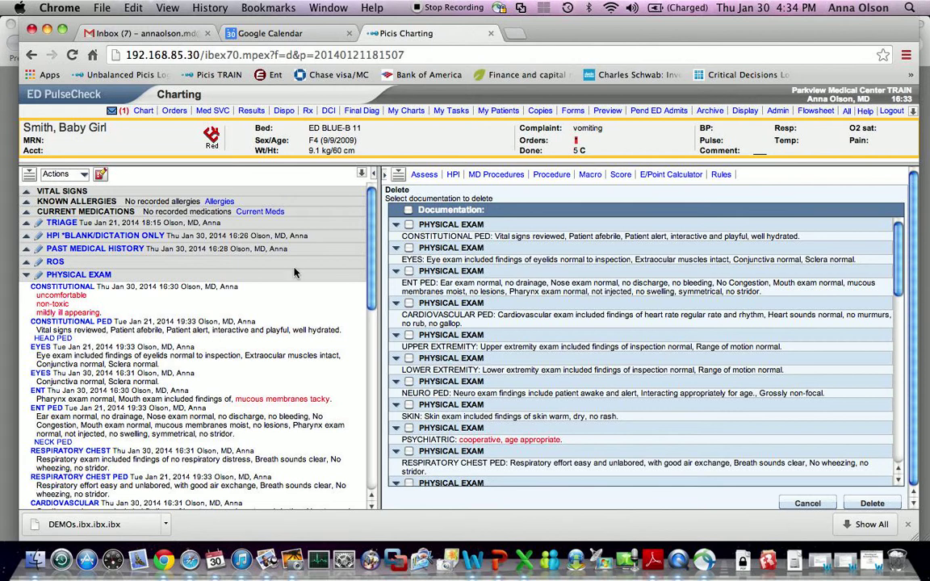
click(83, 175)
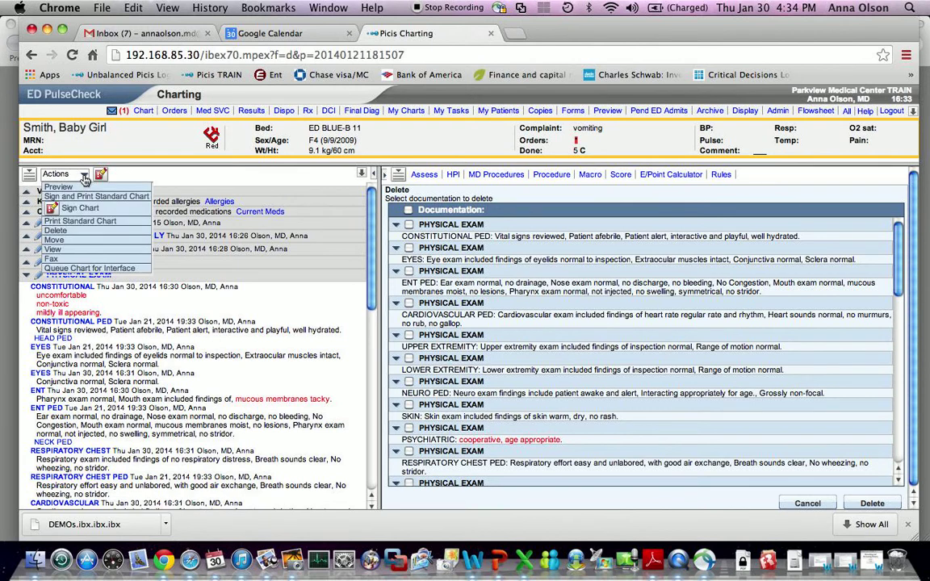
click(327, 312)
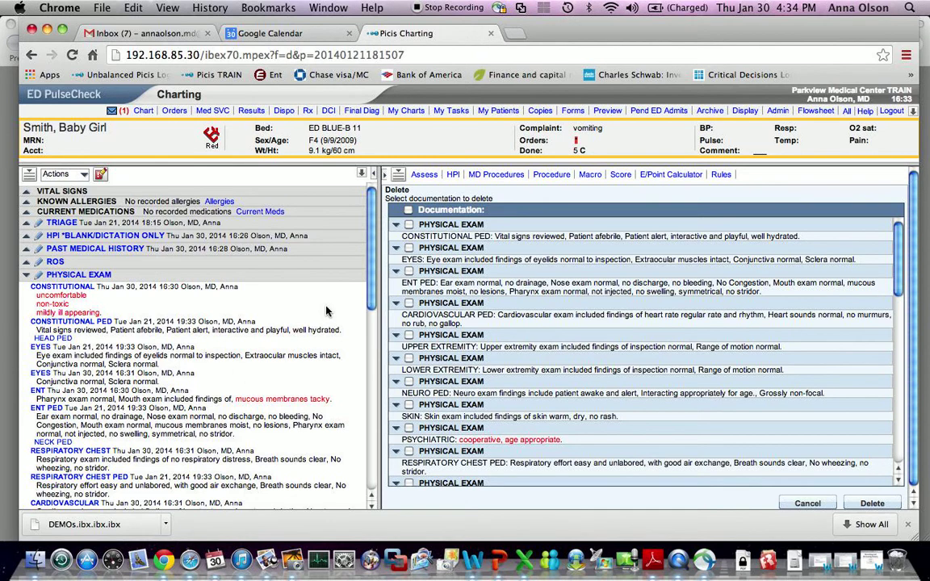
click(78, 322)
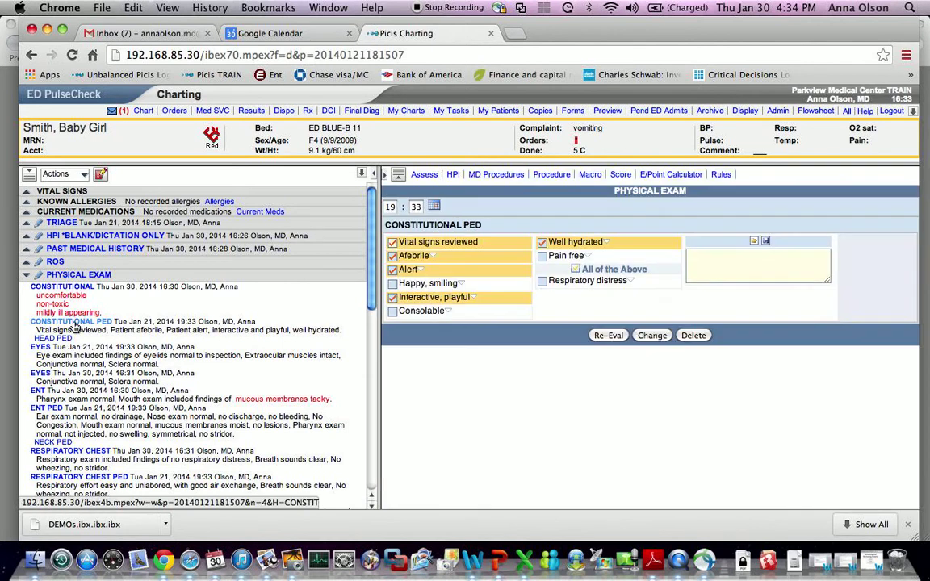
click(692, 335)
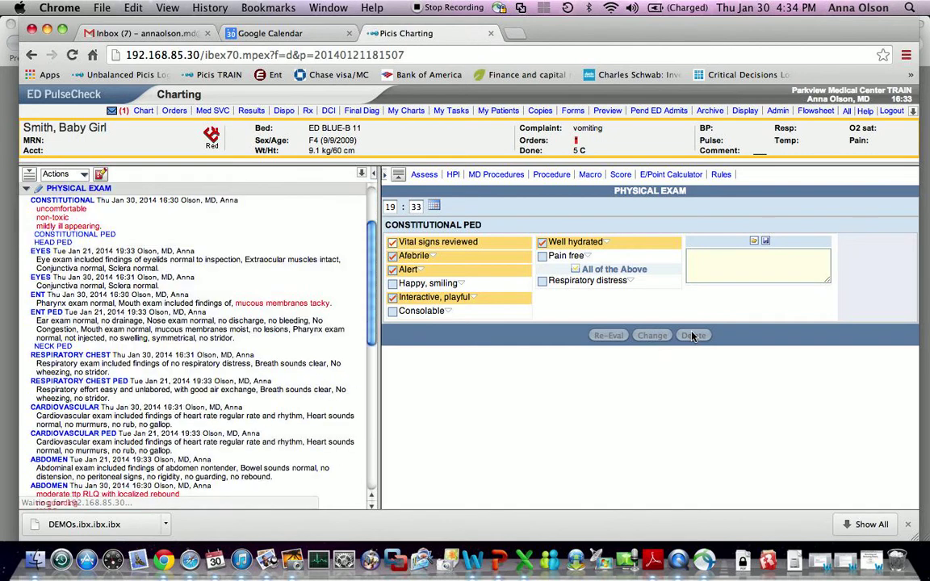
click(41, 278)
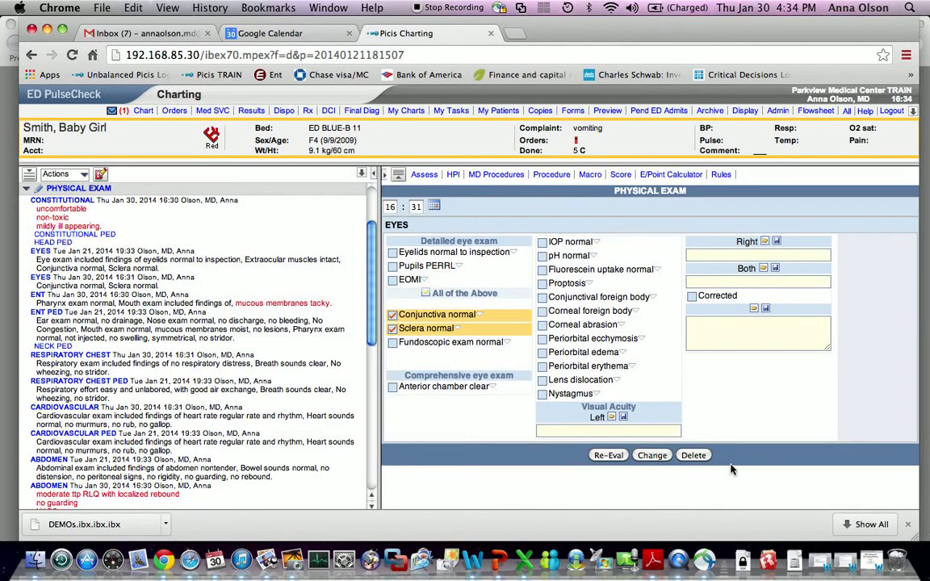
click(693, 457)
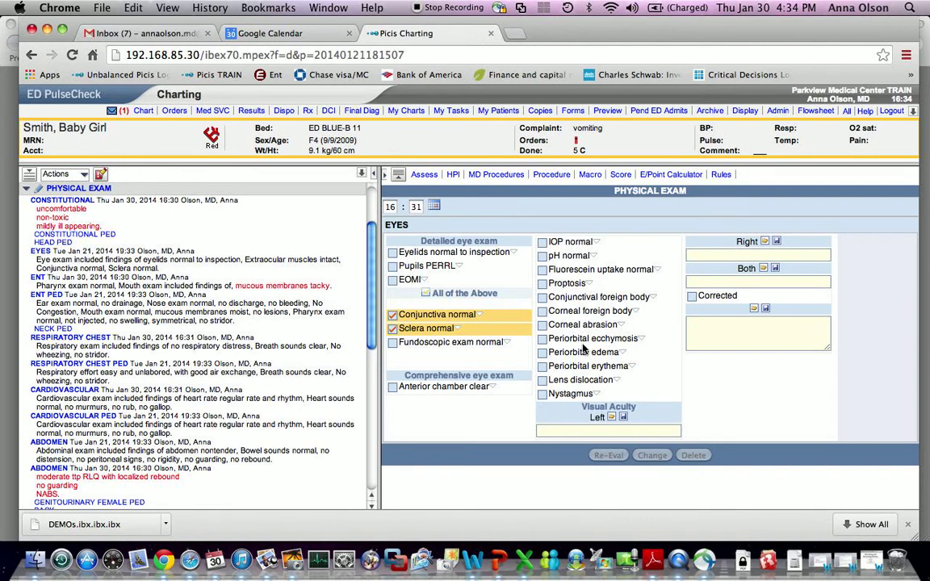
scroll(202, 395, down, 10)
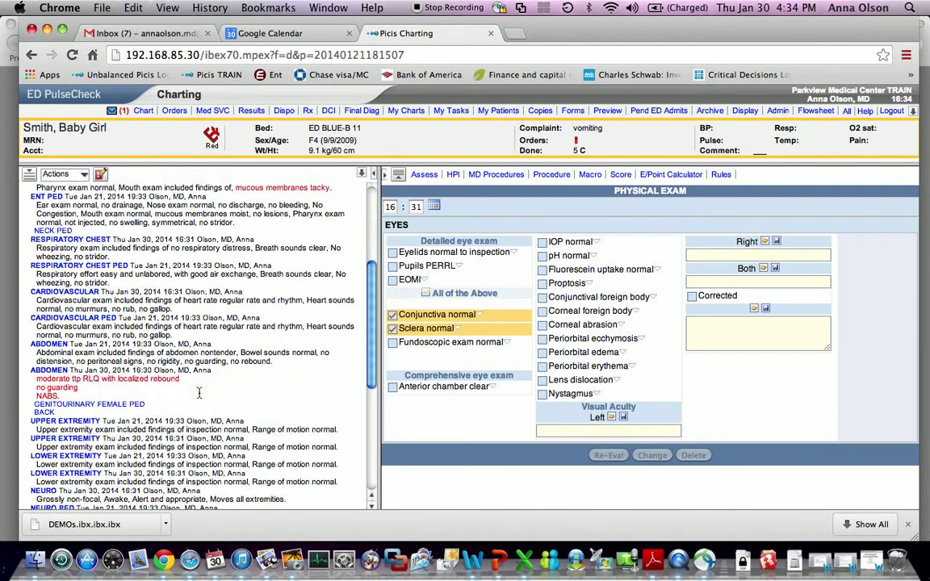
scroll(201, 394, up, 9)
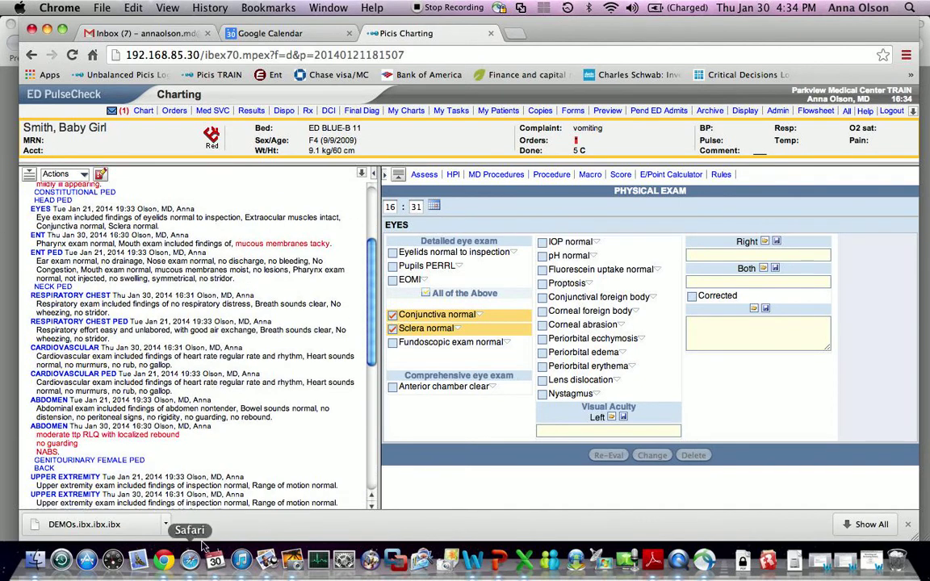
scroll(339, 367, down, 1)
scroll(340, 369, down, 6)
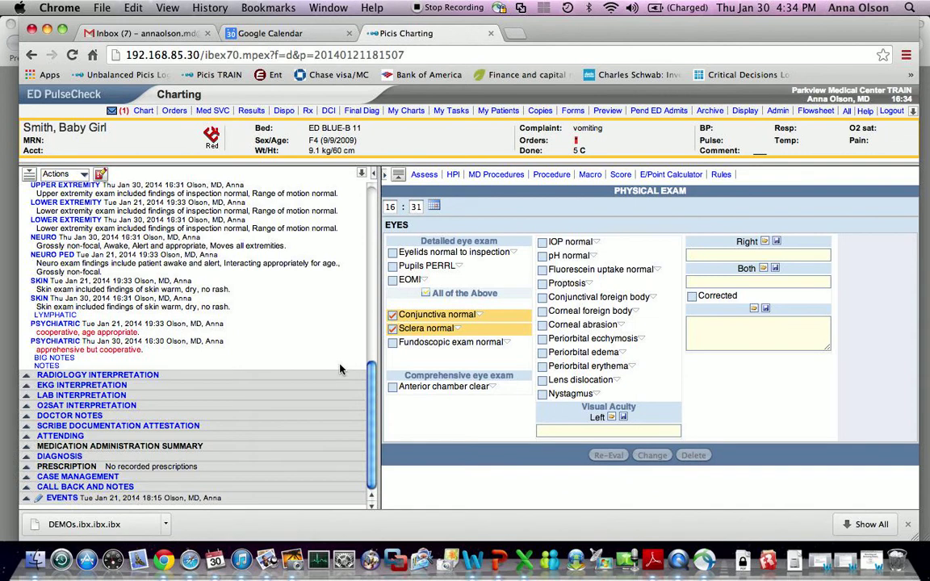
- Add a Physical Exam note reading 'ADDENDUM: above by mistake' and review it in the chart
click(45, 366)
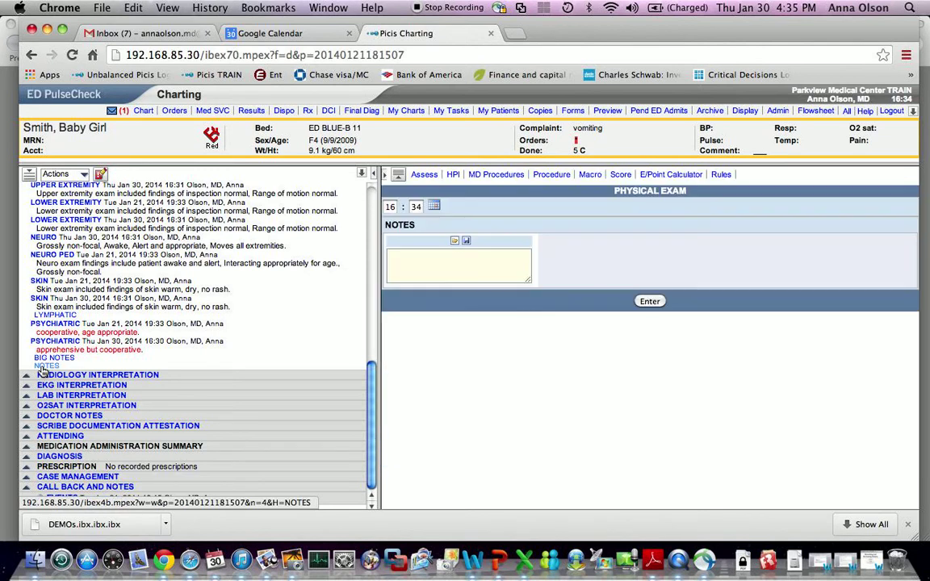
click(430, 272)
text(A)
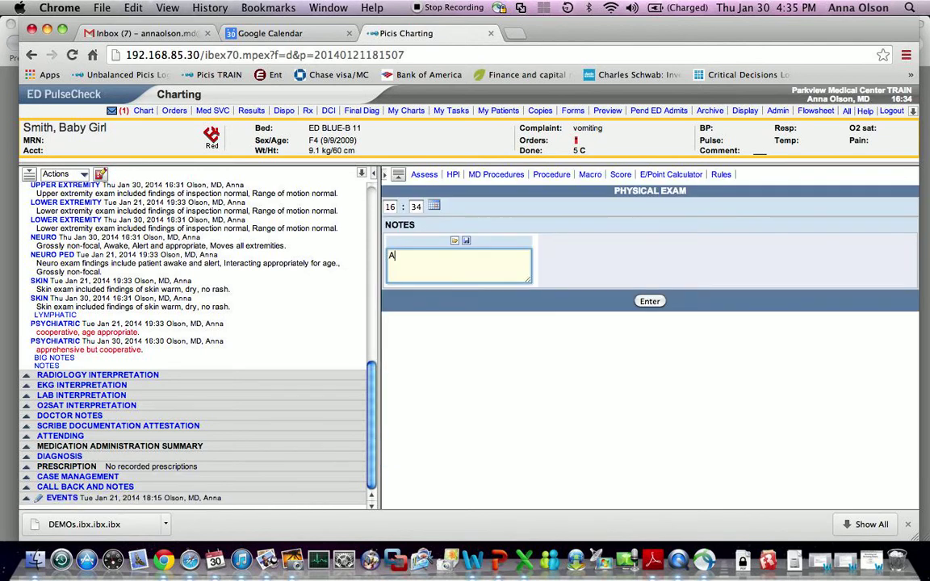
text(DDENDUM:  above by mistake)
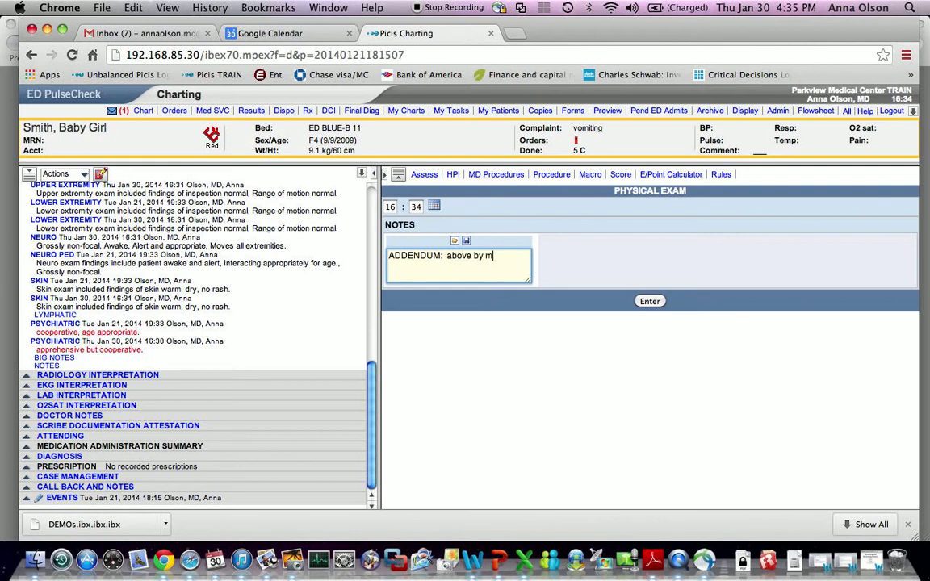
click(647, 302)
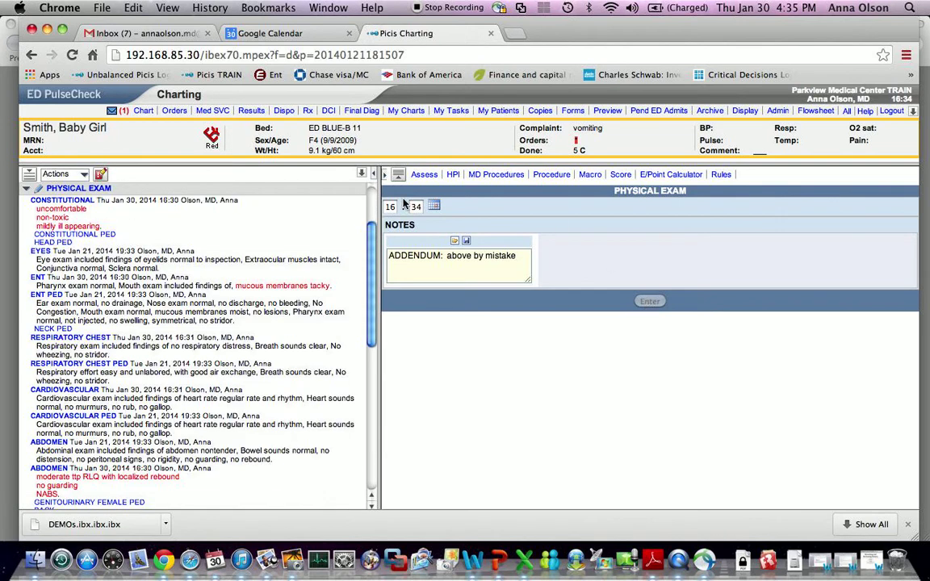
scroll(228, 298, down, 8)
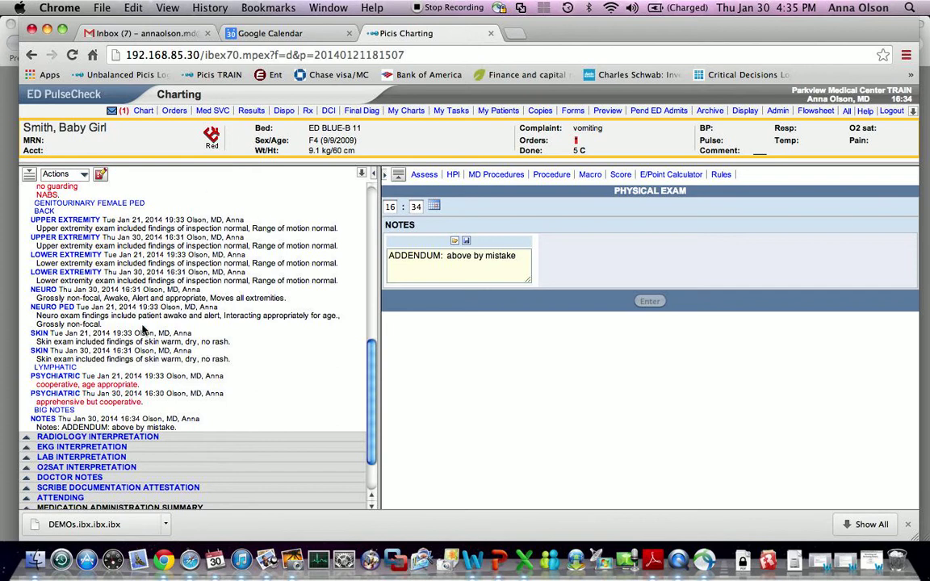
scroll(144, 330, down, 3)
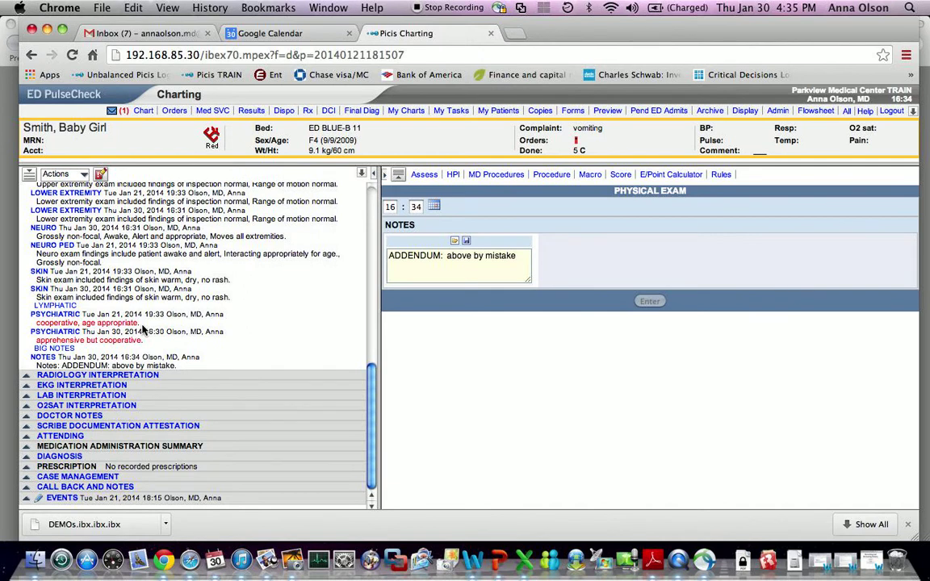
scroll(173, 323, up, 10)
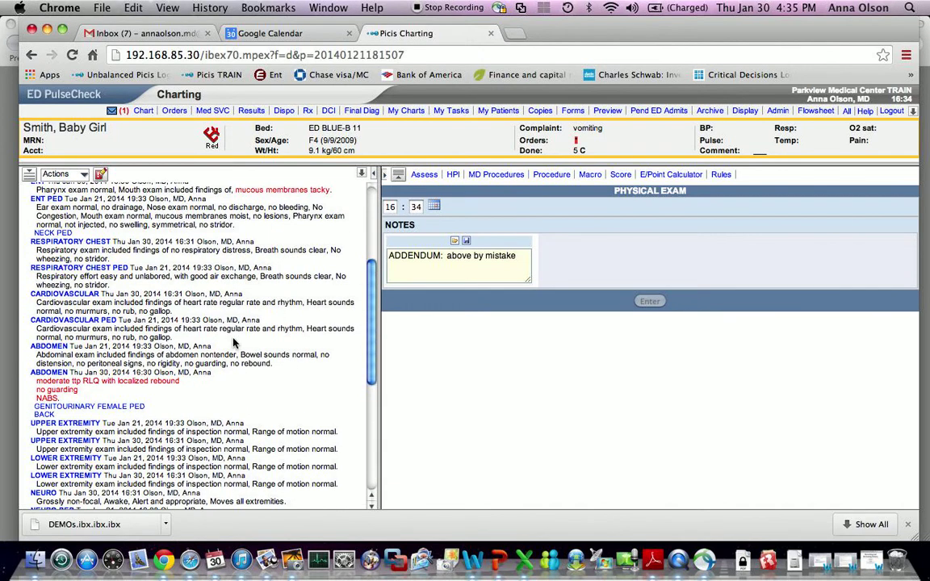
- Open a new browser window and load the Picis TRAIN login page
click(103, 8)
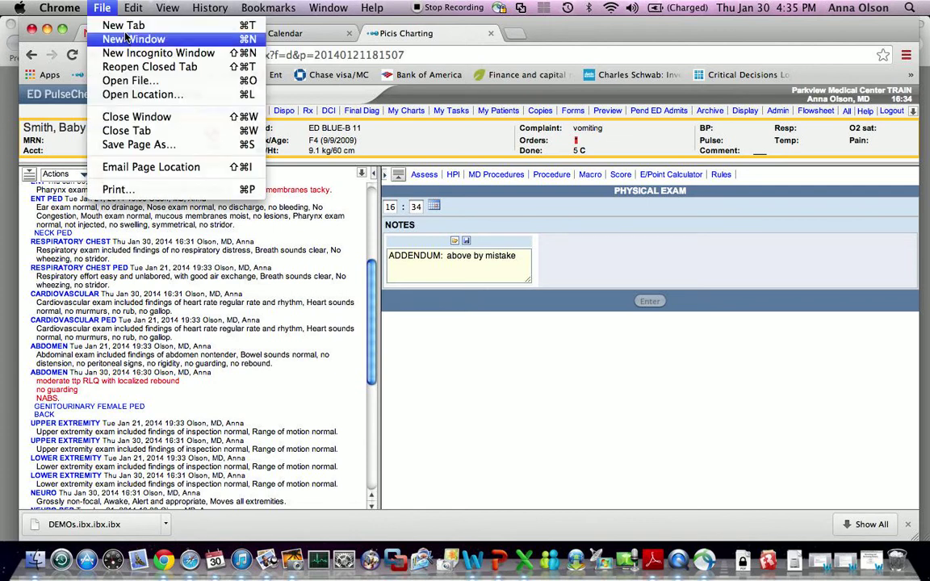
click(125, 37)
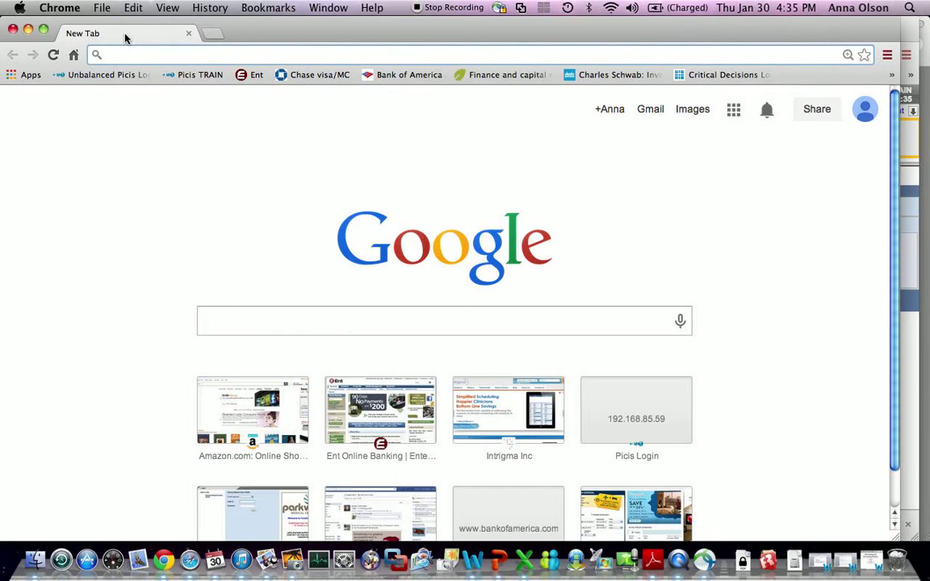
drag(258, 31, 327, 51)
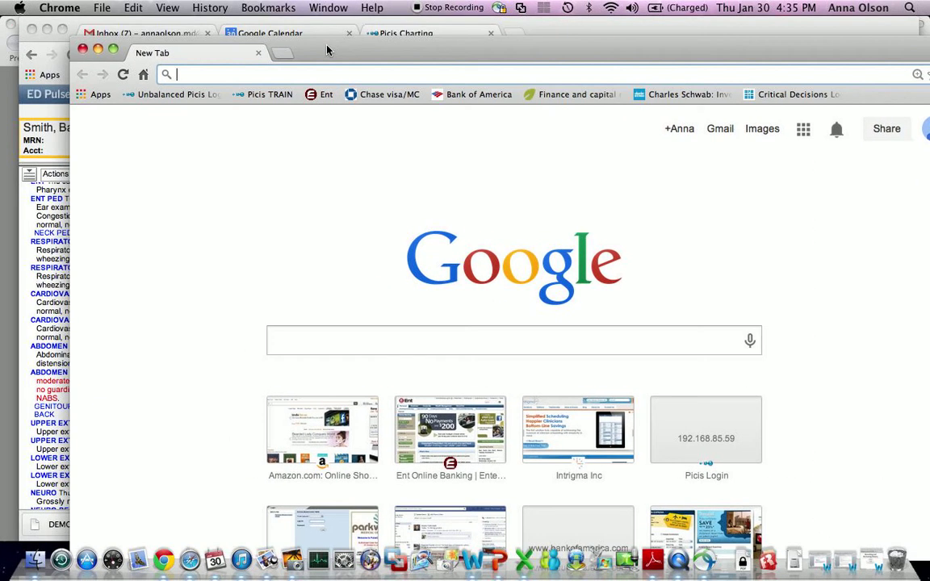
click(267, 94)
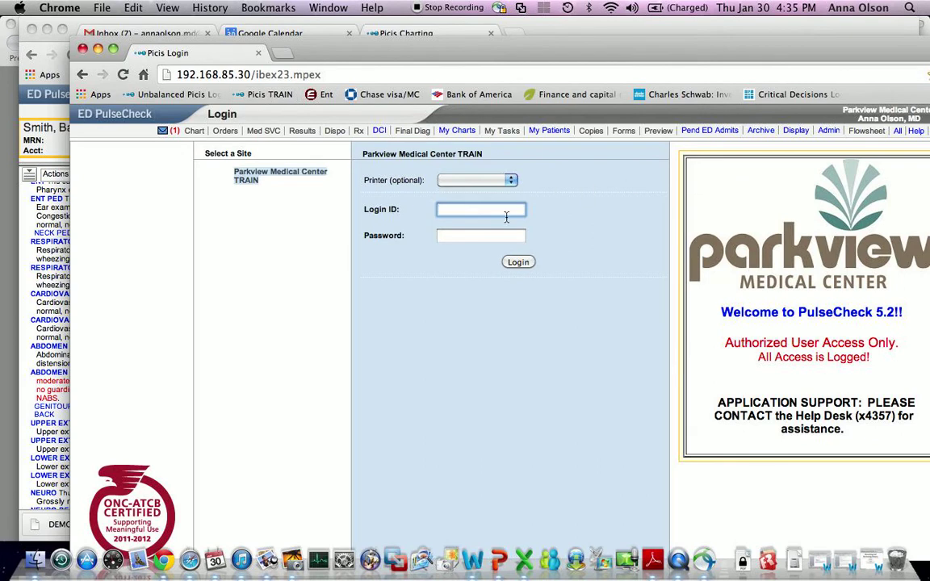
- Log in with the user name and password, then open Call In from the Main Emergency board
text(olsa)
key(Tab)
text(******)
key(Return)
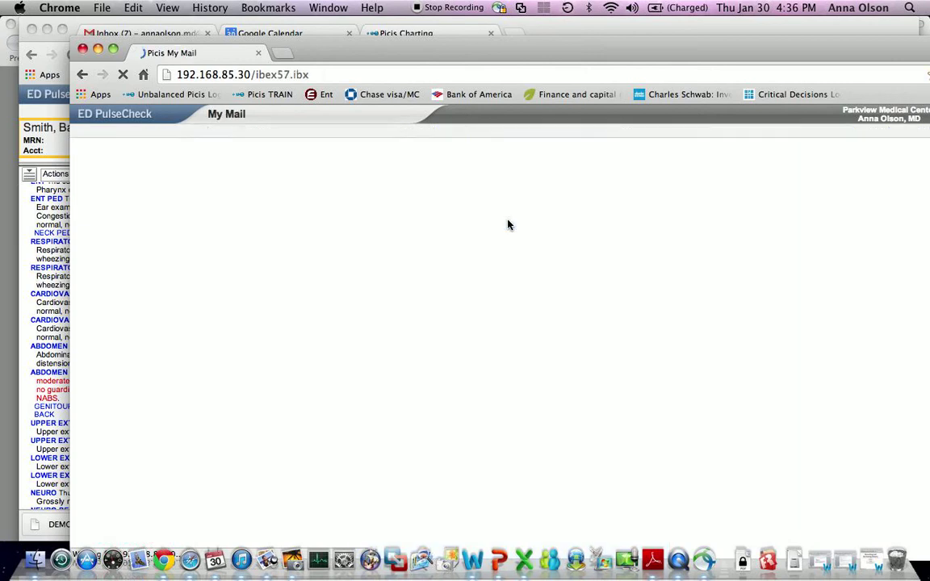
click(142, 115)
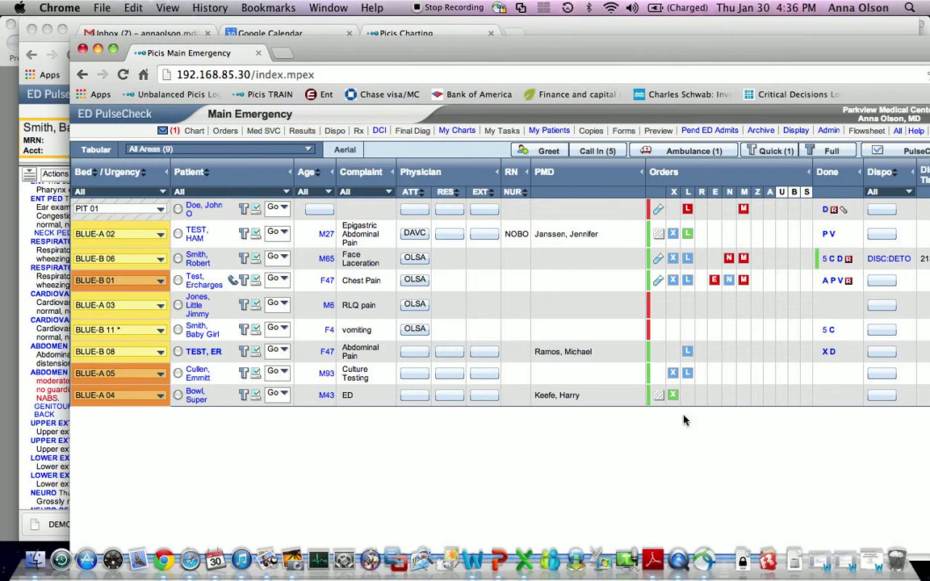
click(594, 153)
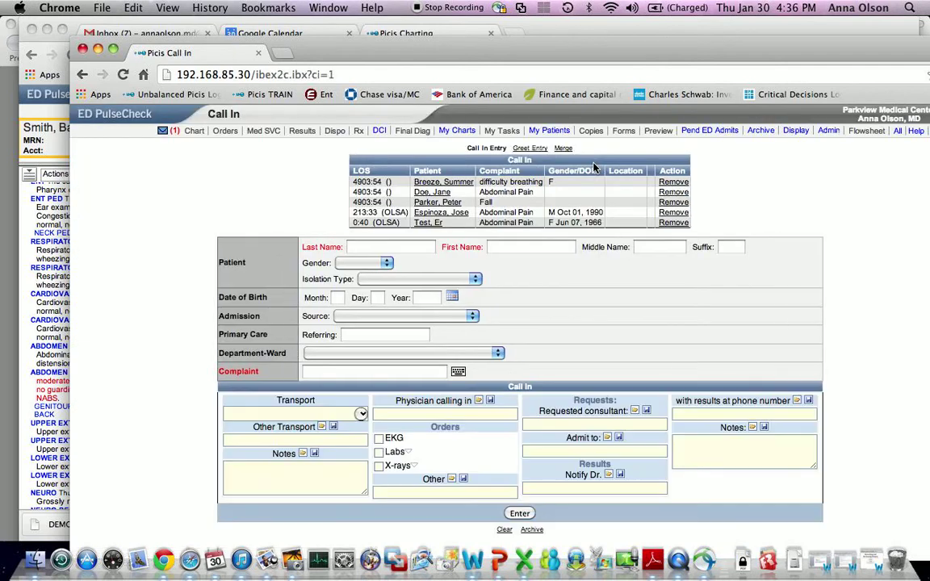
click(364, 248)
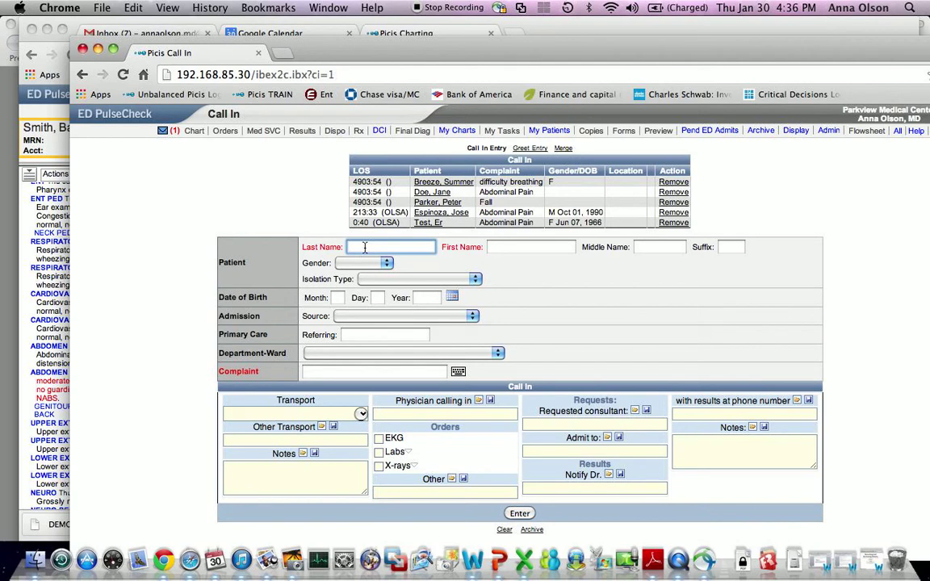
- Enter the patient's last and first name, DOB 09/09/1946 and complaint 'Acute MI'
key(Tab)
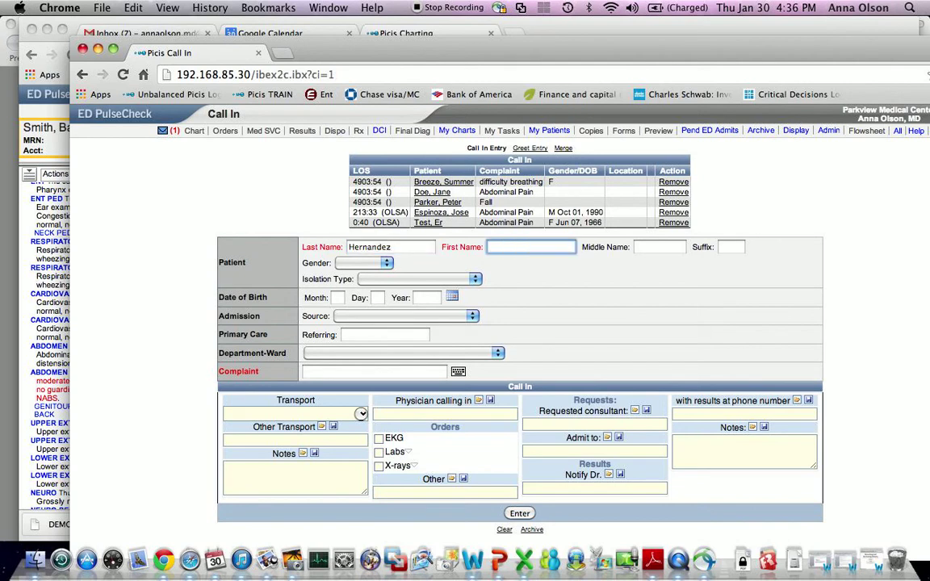
click(337, 298)
text(0909)
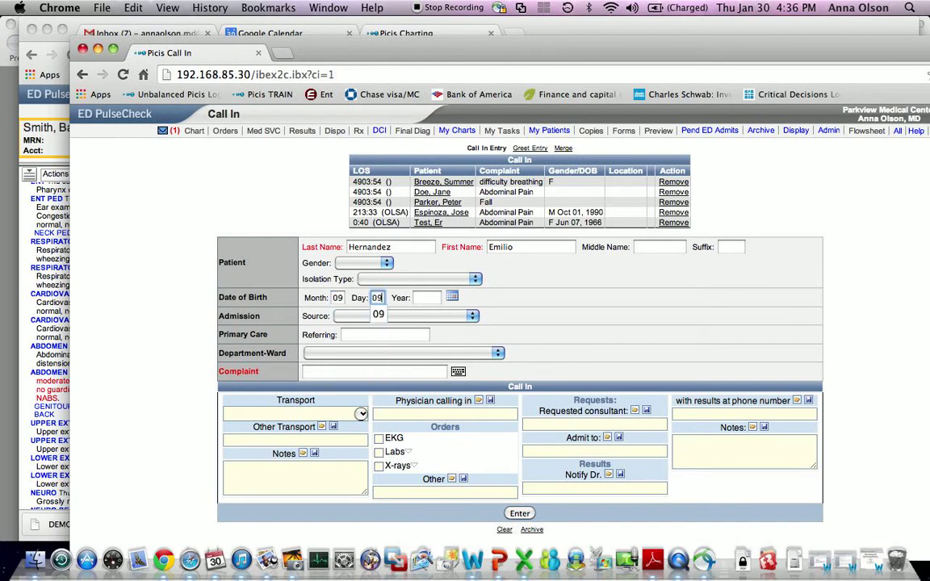
text(19)
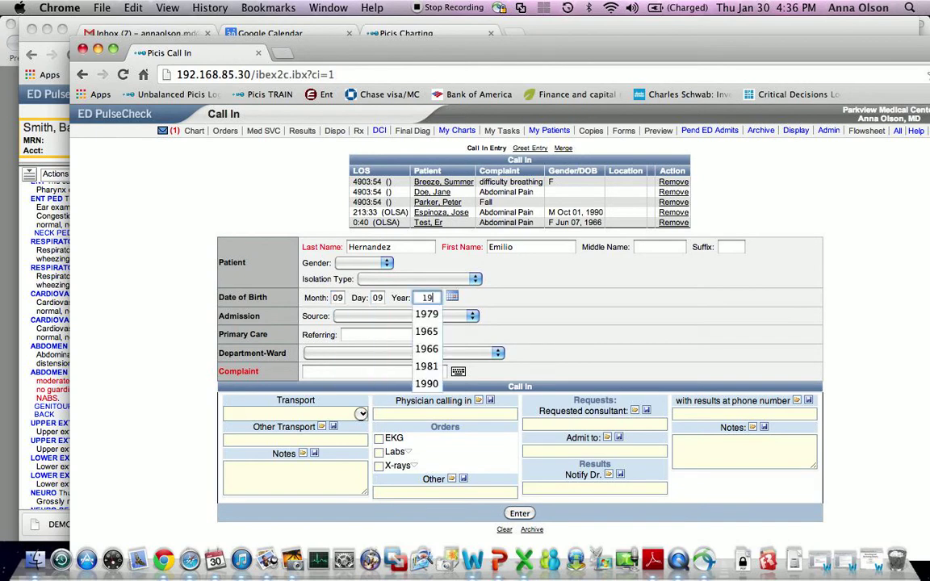
text(46)
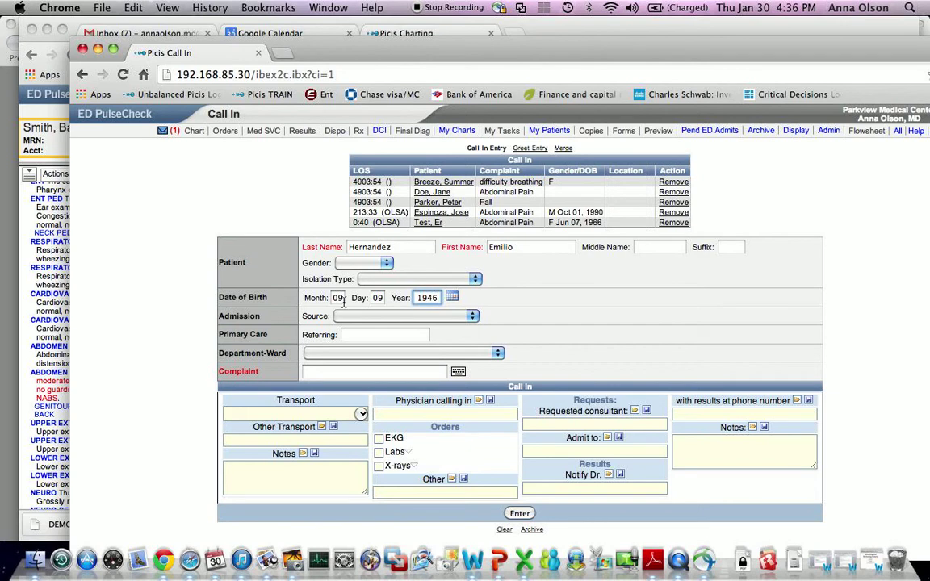
click(332, 370)
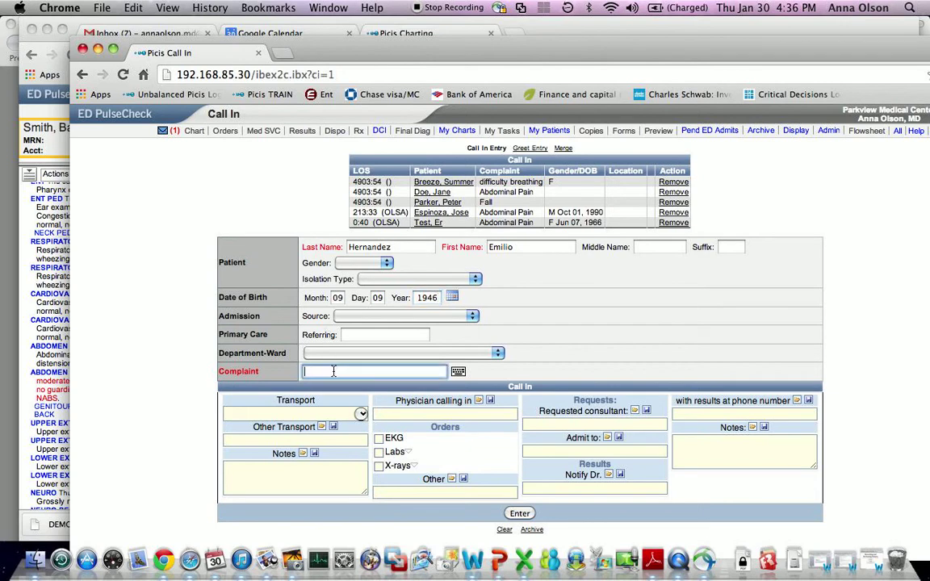
text(Acute MI)
- Add other transport 'air', notes 'TPA given' and the calling physician, then submit the call-in
click(297, 439)
text(gru)
key(BackSpace)
key(BackSpace)
key(BackSpace)
key(BackSpace)
text(air)
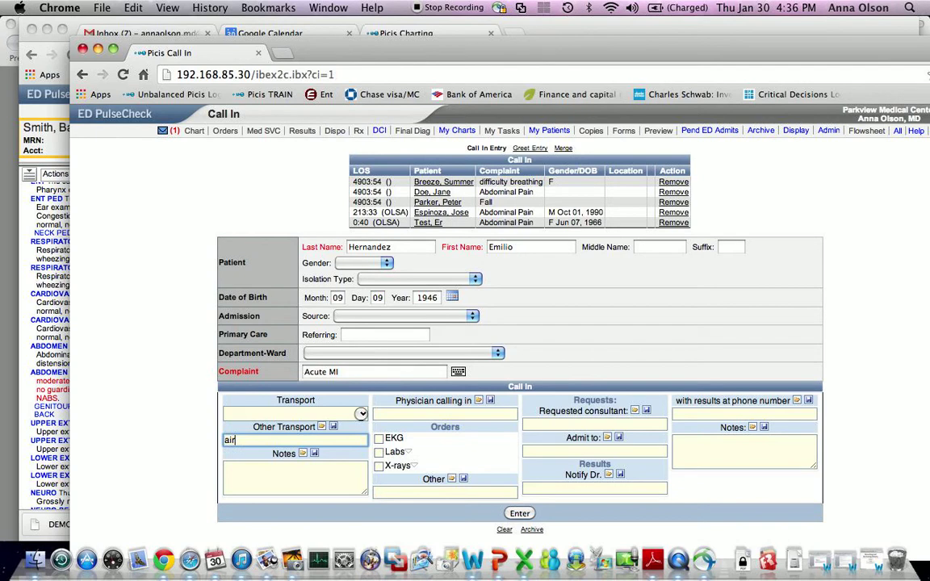
click(339, 488)
text(TPA given)
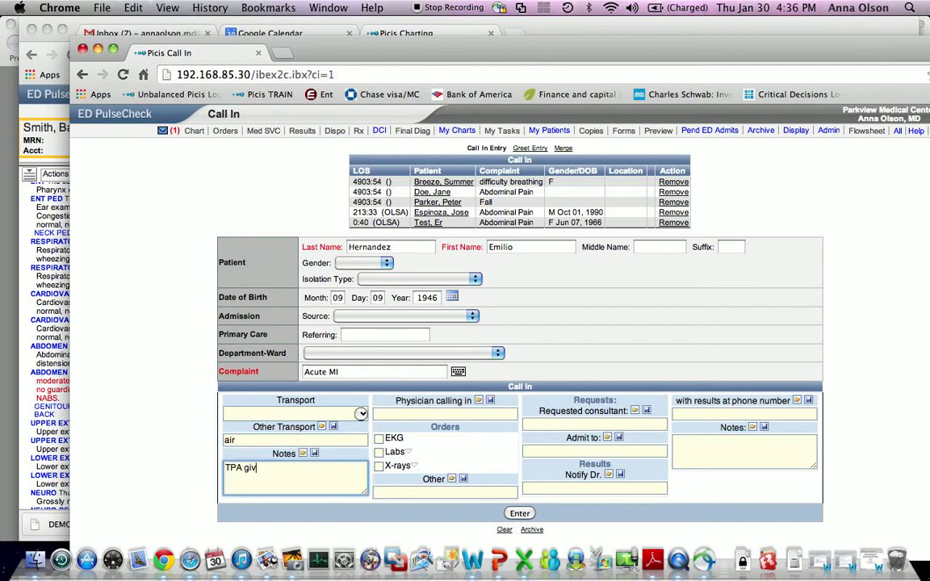
click(465, 415)
text(Dr. Brown)
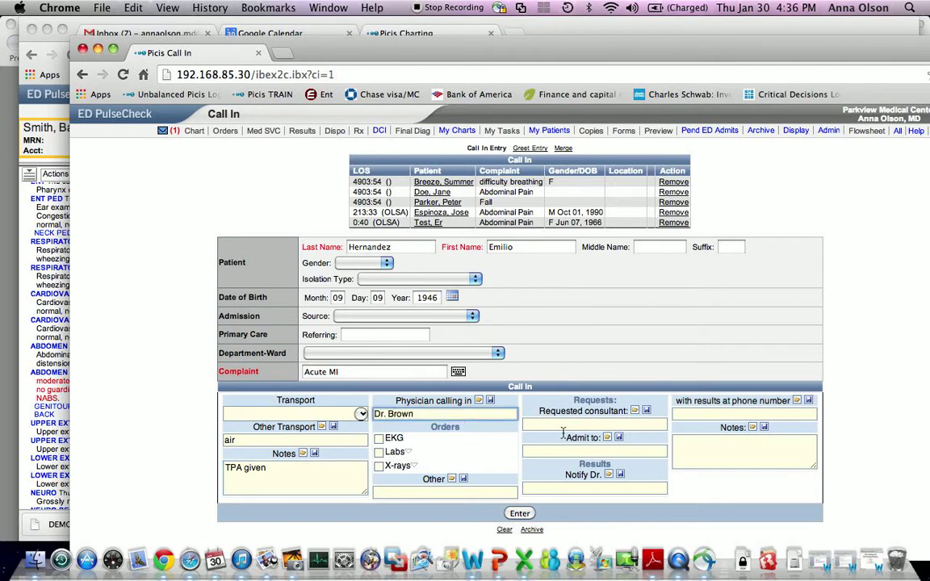
click(521, 514)
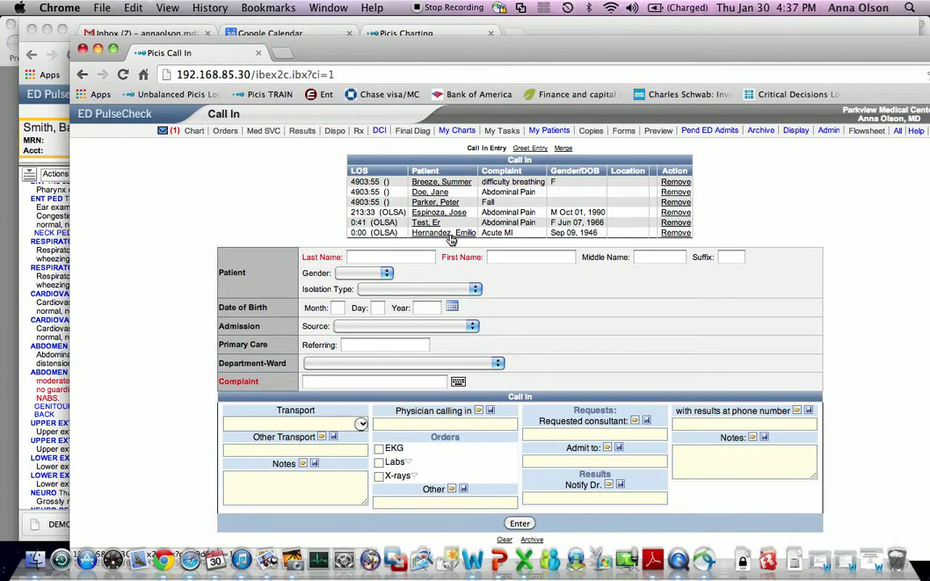
click(148, 115)
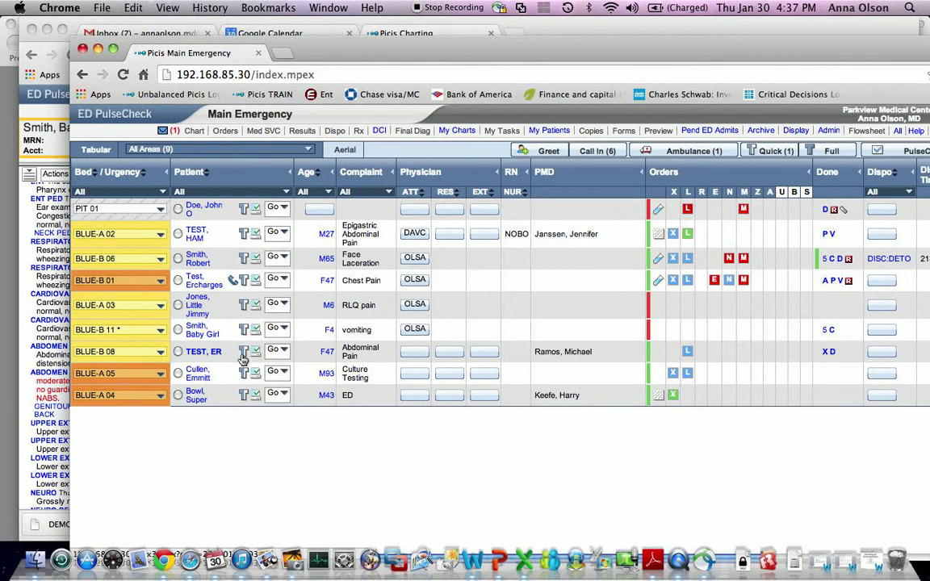
click(597, 152)
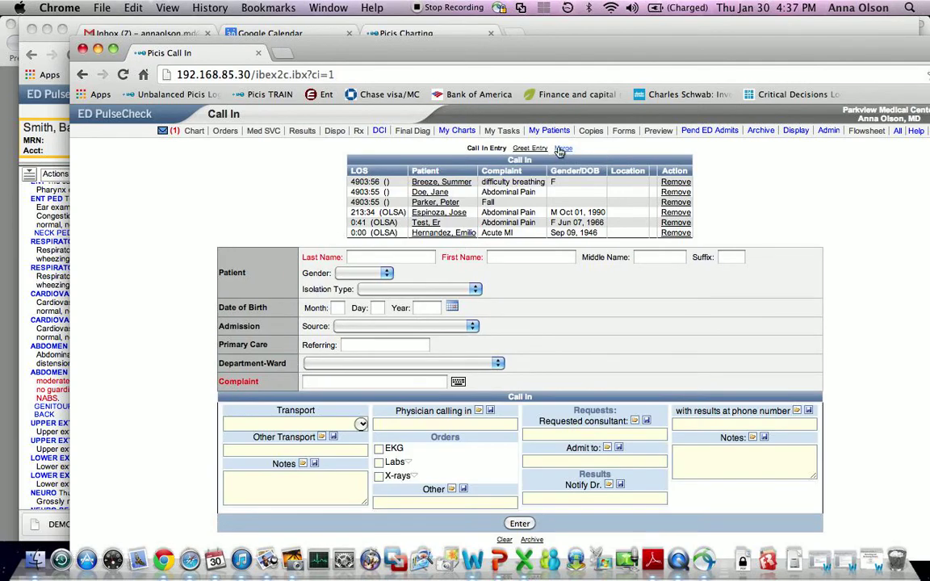
click(564, 149)
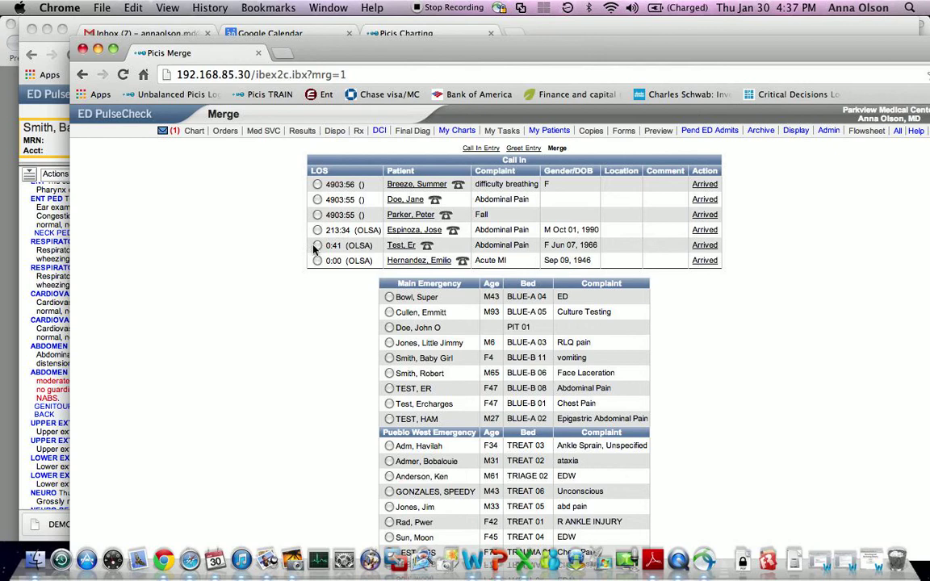
click(317, 246)
scroll(769, 246, down, 2)
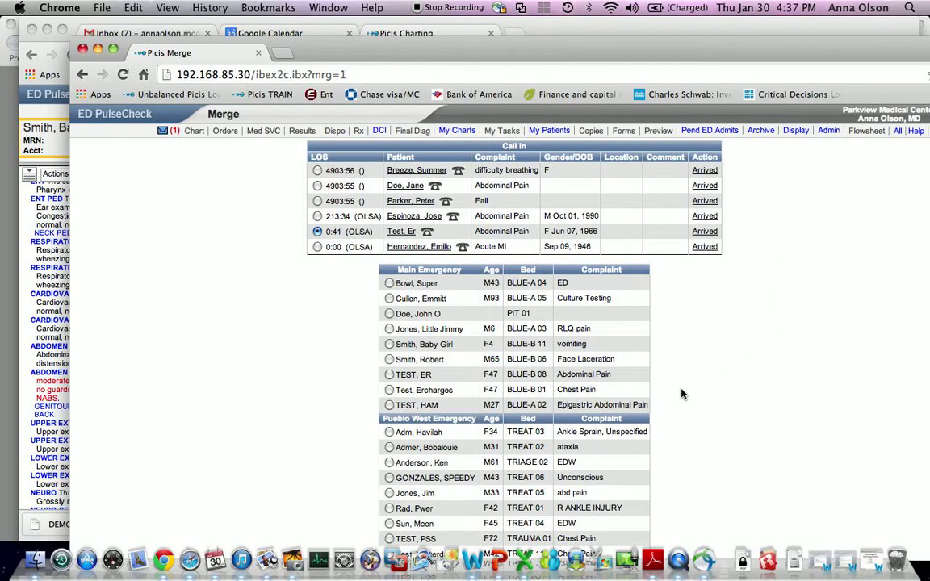
click(389, 375)
scroll(784, 348, down, 3)
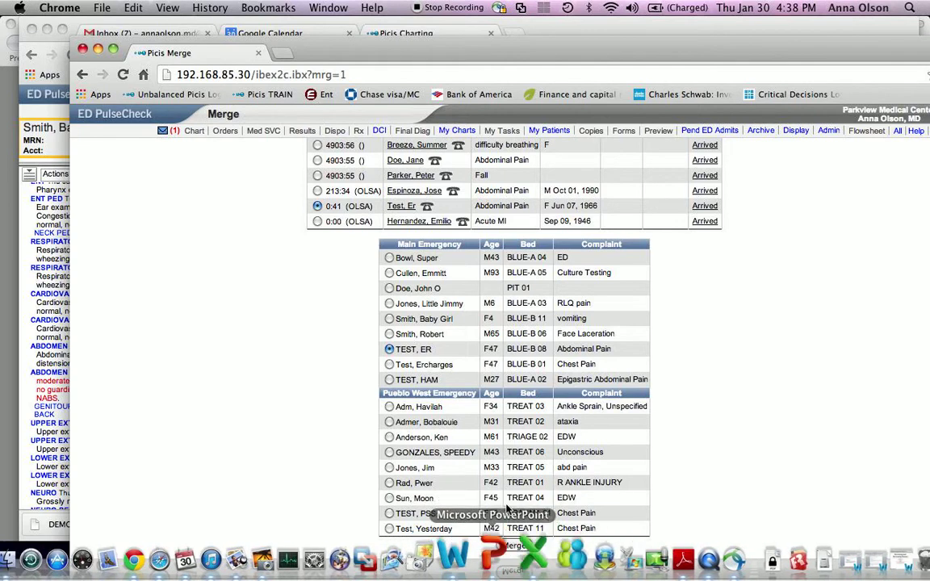
click(514, 547)
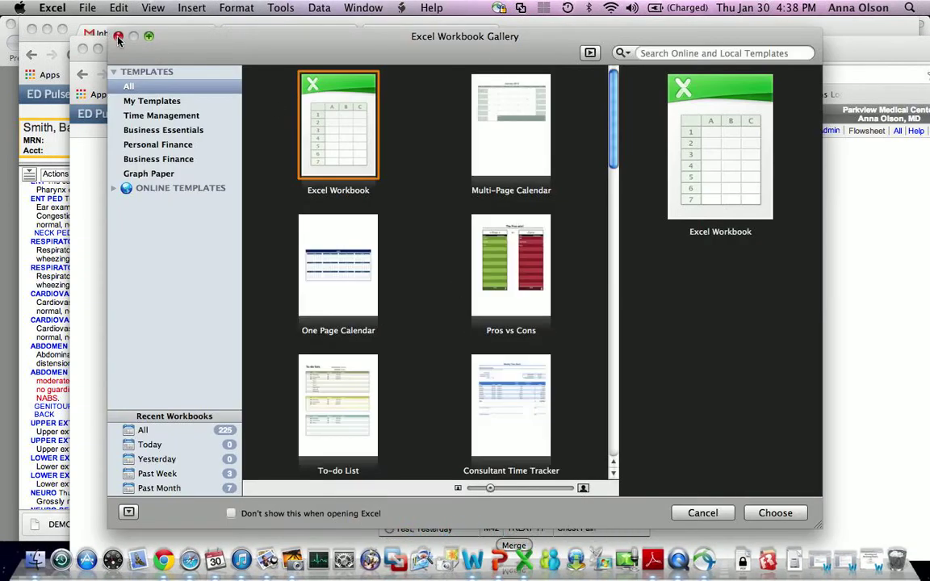
click(118, 37)
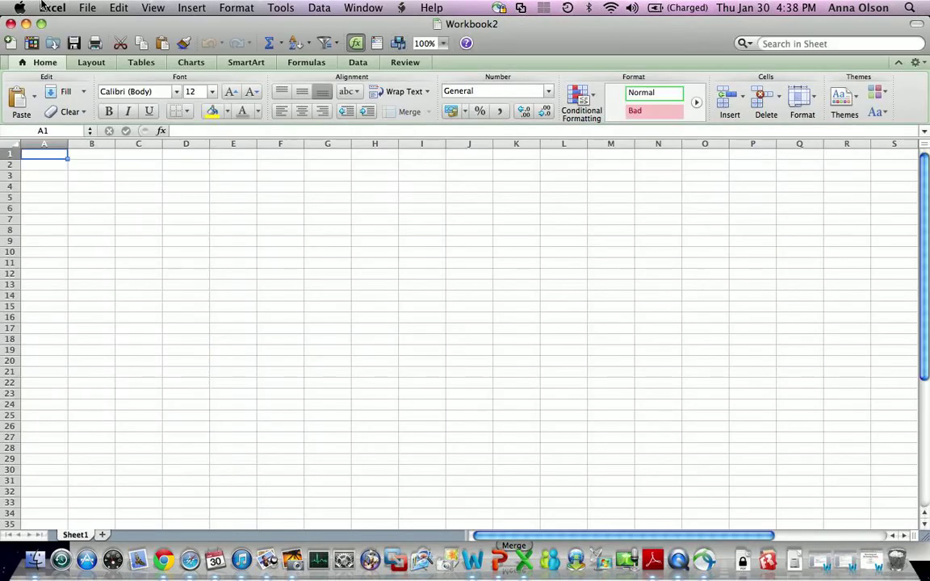
click(11, 23)
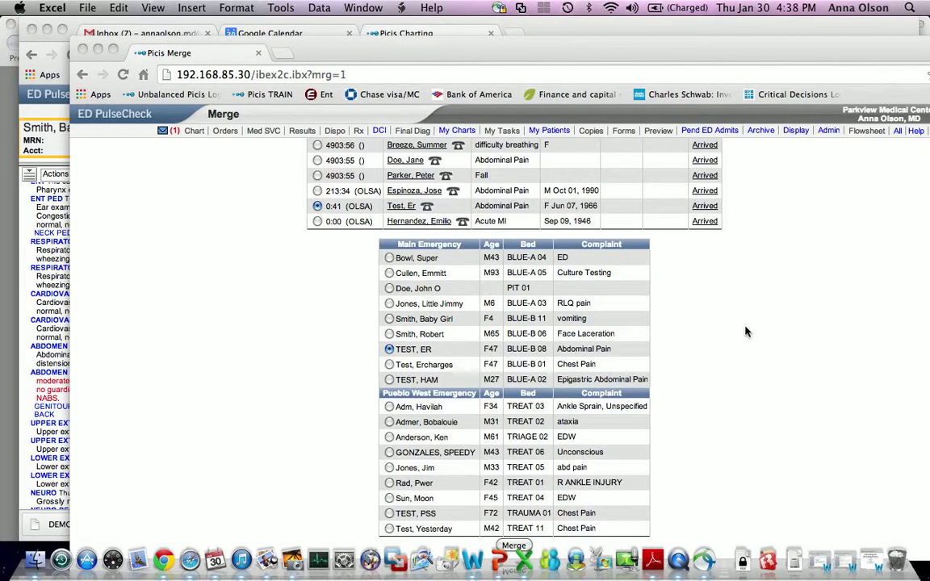
- Merge the Test, Er call-in into TEST, ER and go back to the Main Emergency board
drag(477, 48, 469, 29)
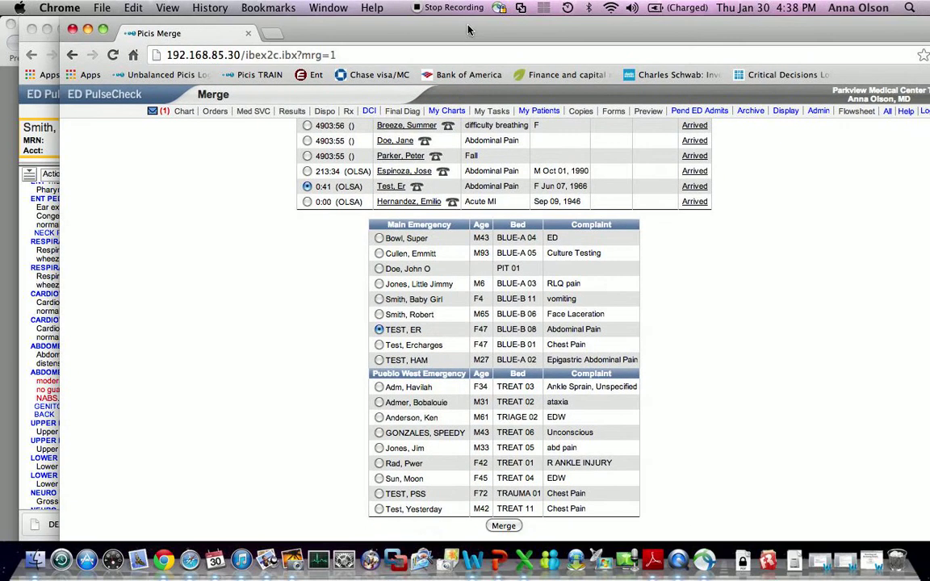
click(503, 527)
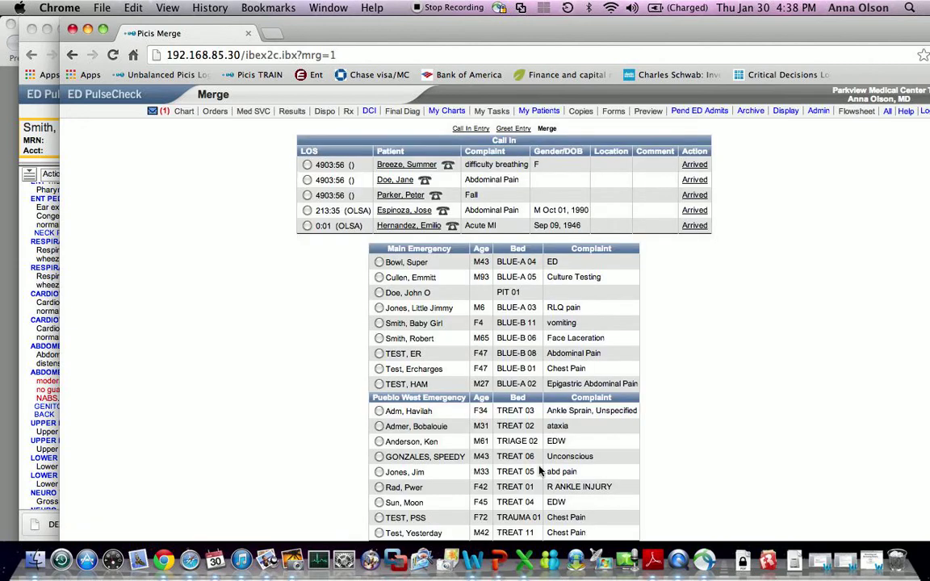
click(89, 99)
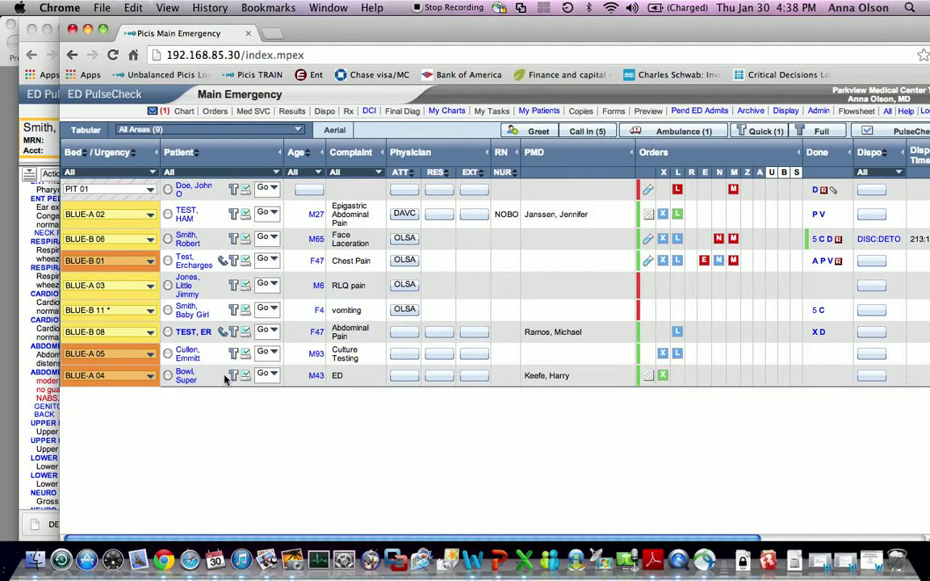
- Check TEST, ER's chart for the merged call-in, then open the Test, Ercharges chart
click(202, 336)
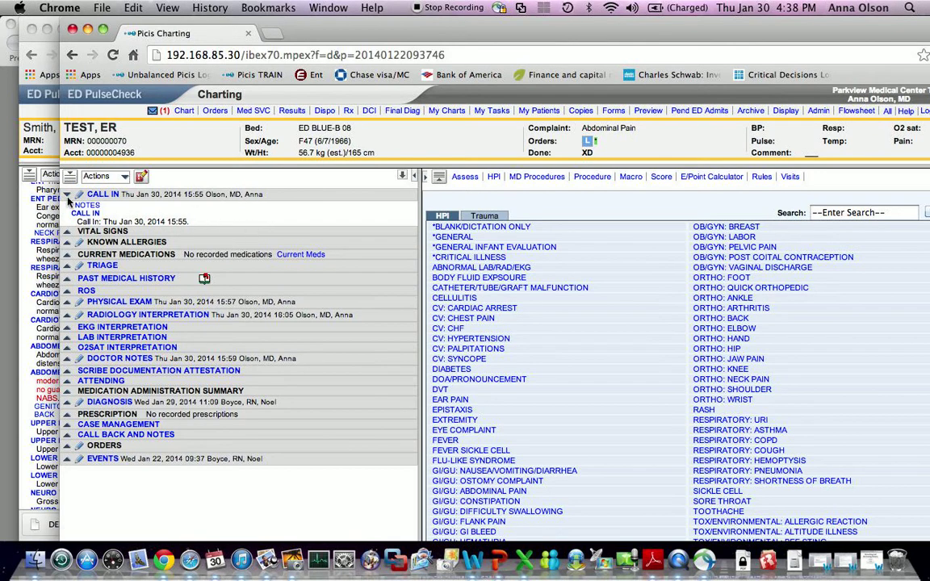
click(125, 97)
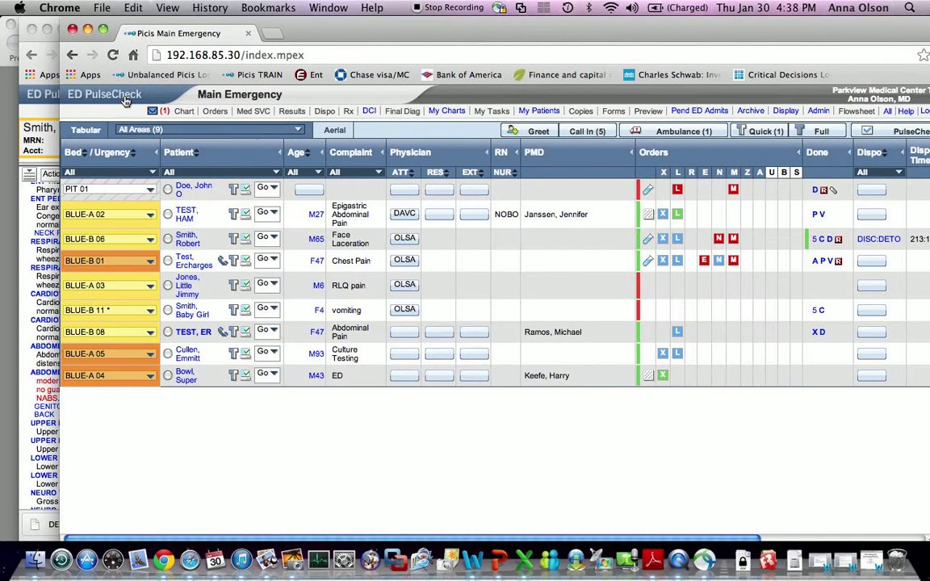
click(182, 241)
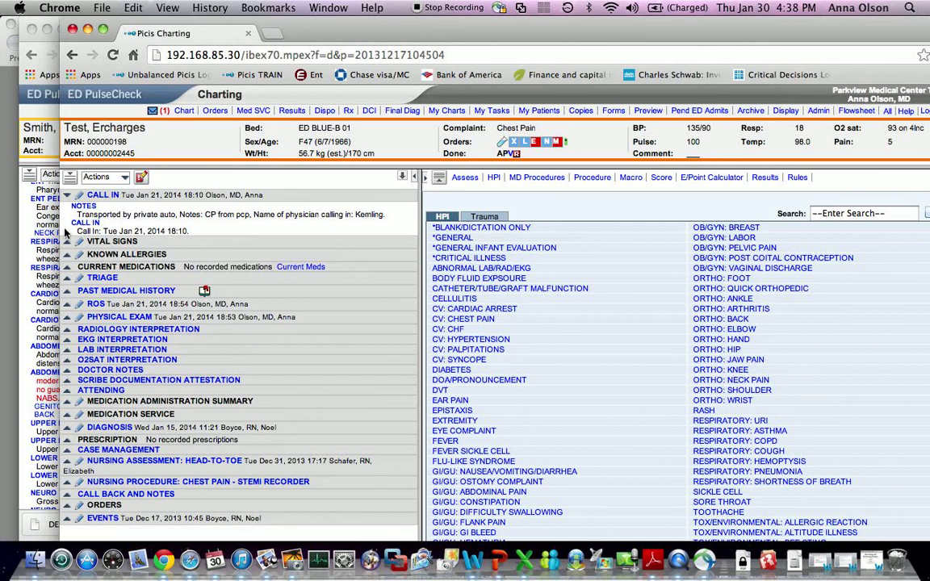
click(39, 112)
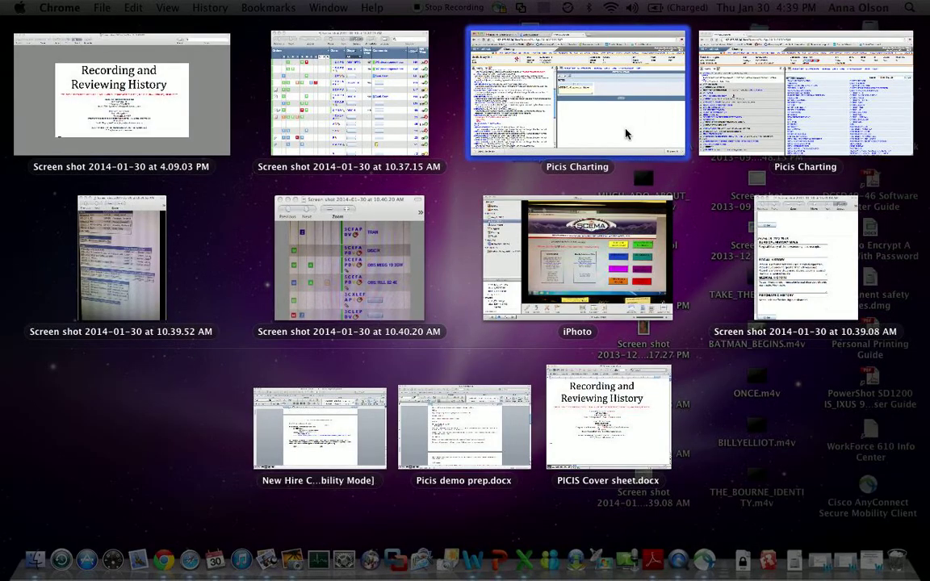
- Open the Med SVC medication services page for Test, Ercharges from the tracking board
click(746, 127)
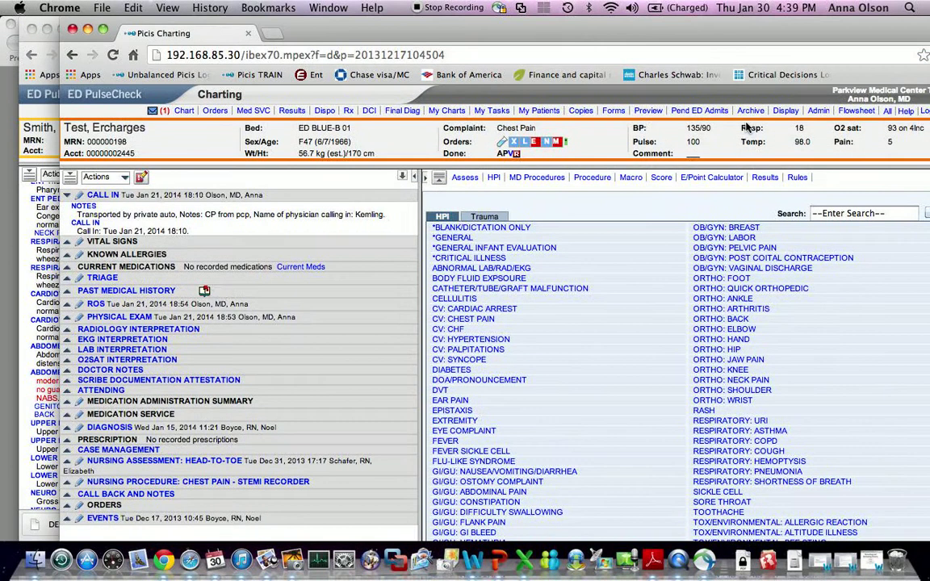
click(115, 96)
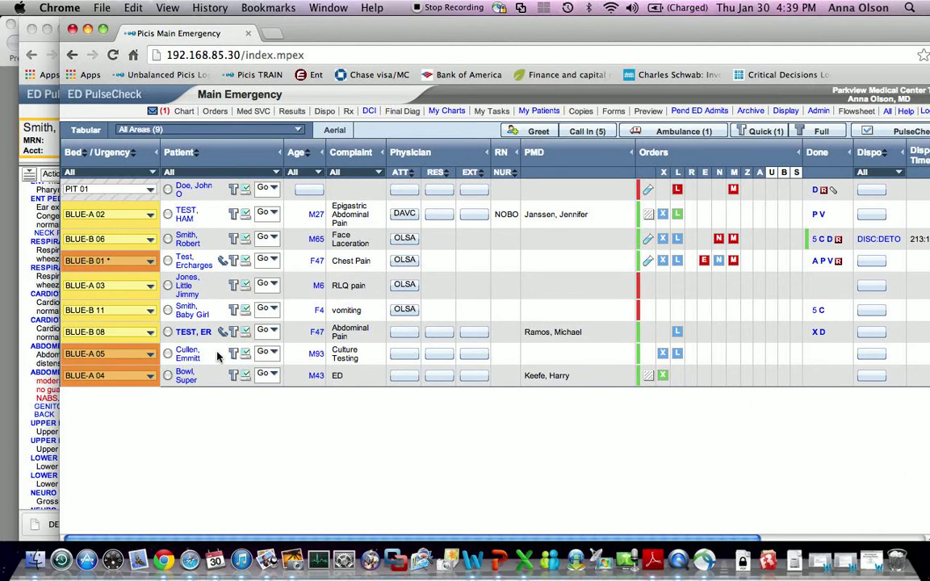
click(271, 259)
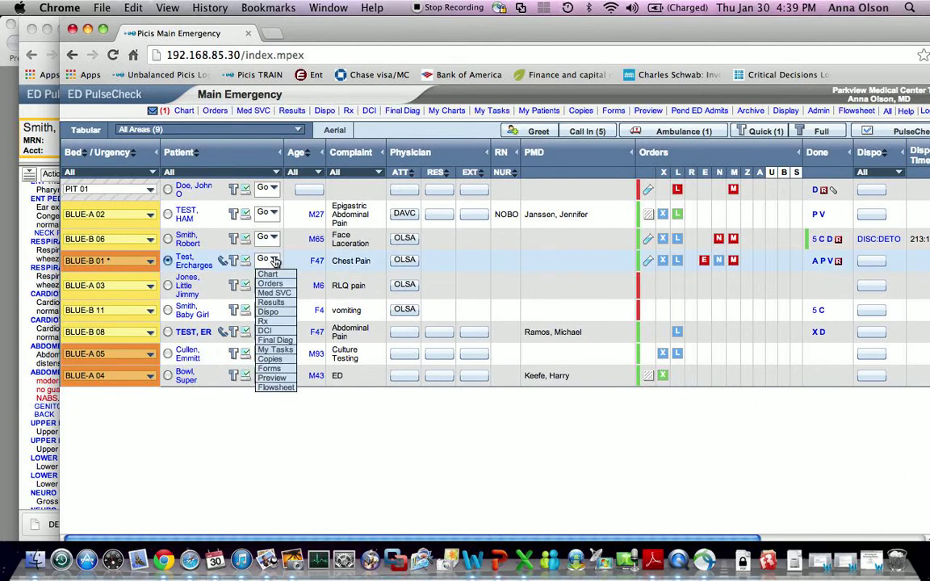
click(276, 294)
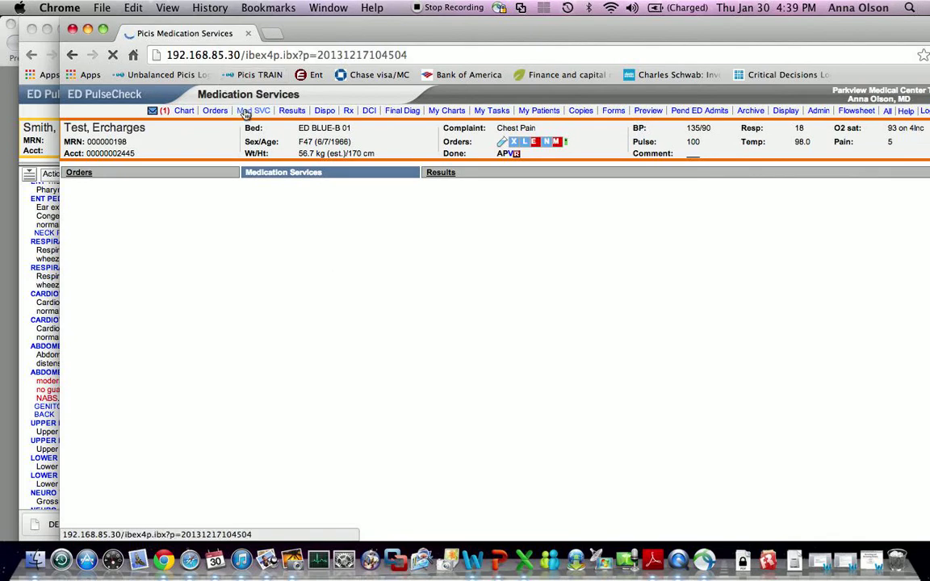
click(245, 112)
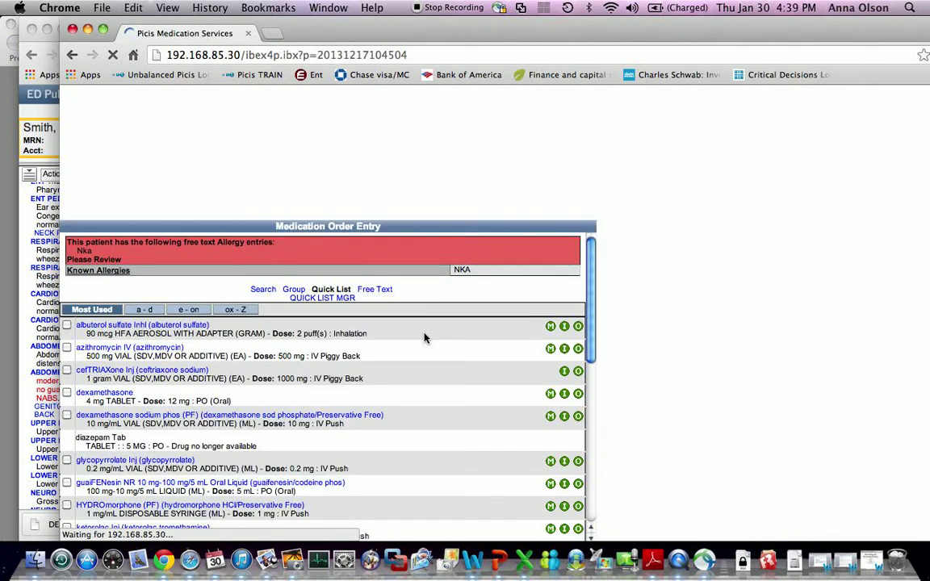
- Select HYDROmorphone 1 mg IV Push and submit the order
scroll(369, 345, down, 5)
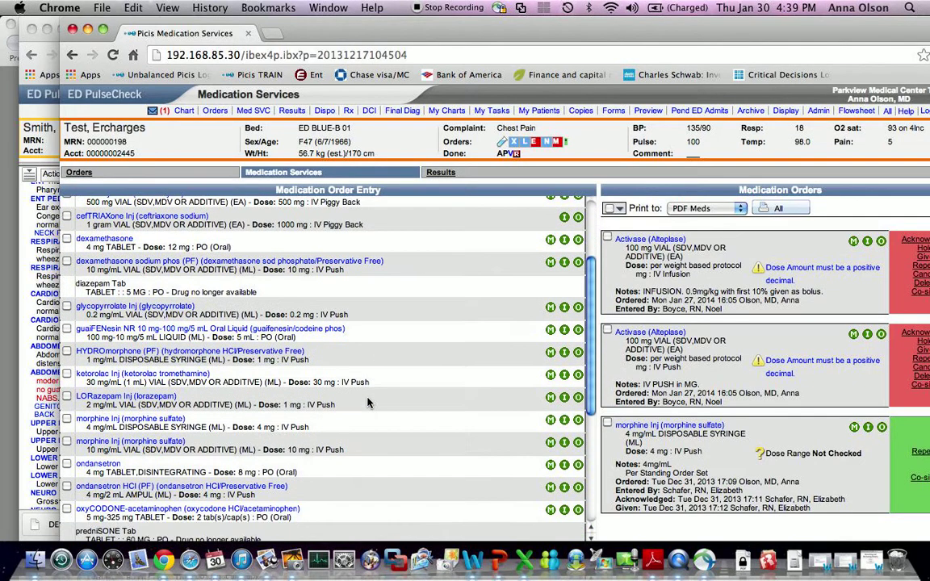
click(67, 353)
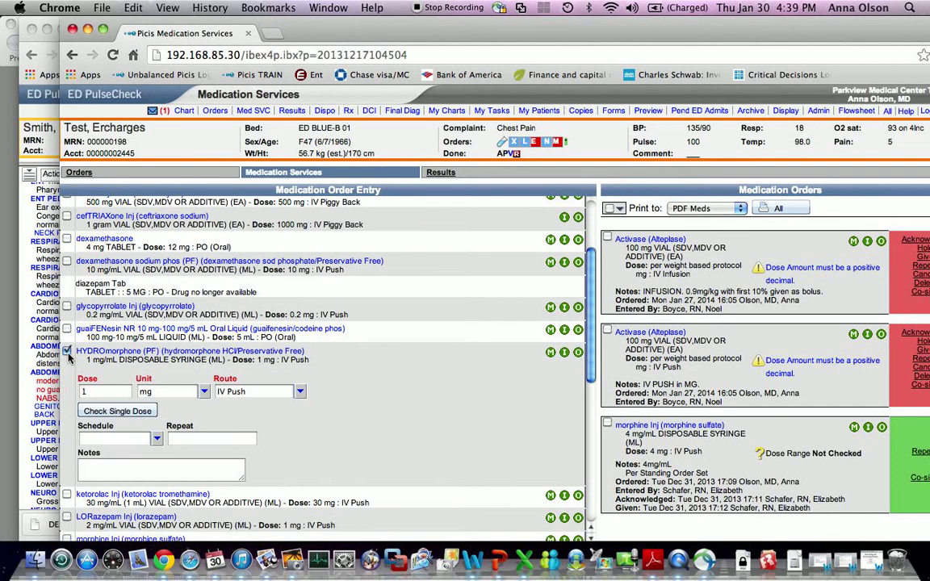
scroll(258, 404, down, 10)
click(324, 531)
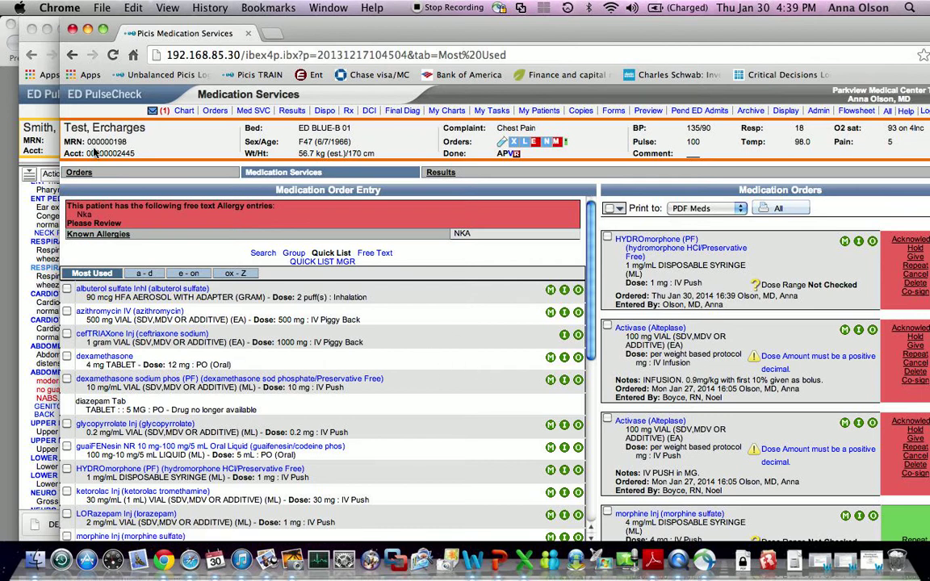
click(45, 111)
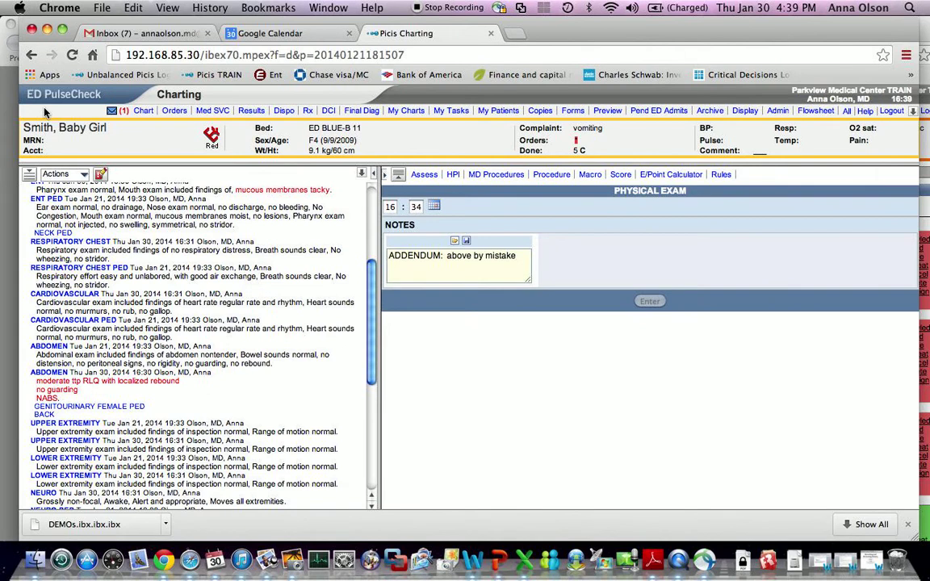
- Show Med SVC for the BLUE-B 11 patient, then close the Test, Ercharges medication window
scroll(328, 323, down, 5)
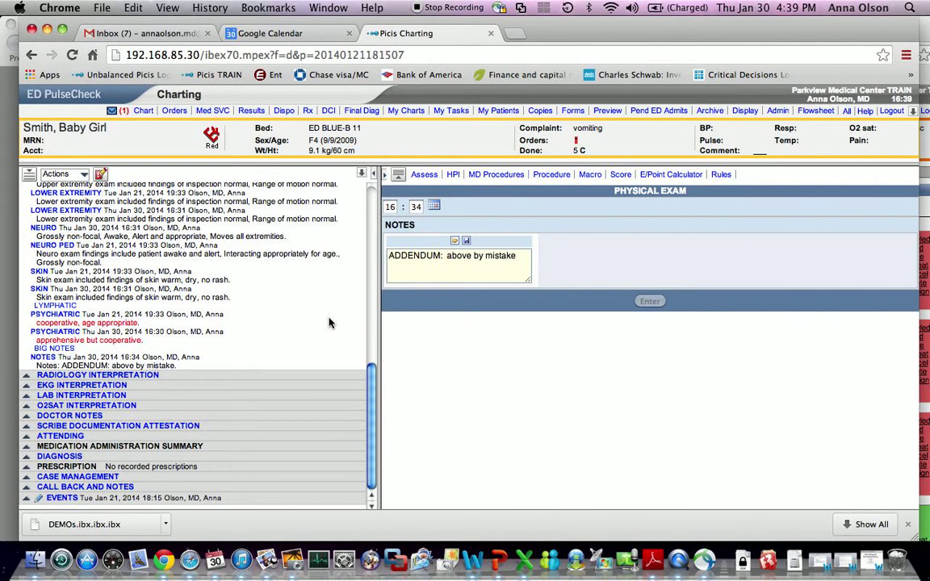
click(219, 112)
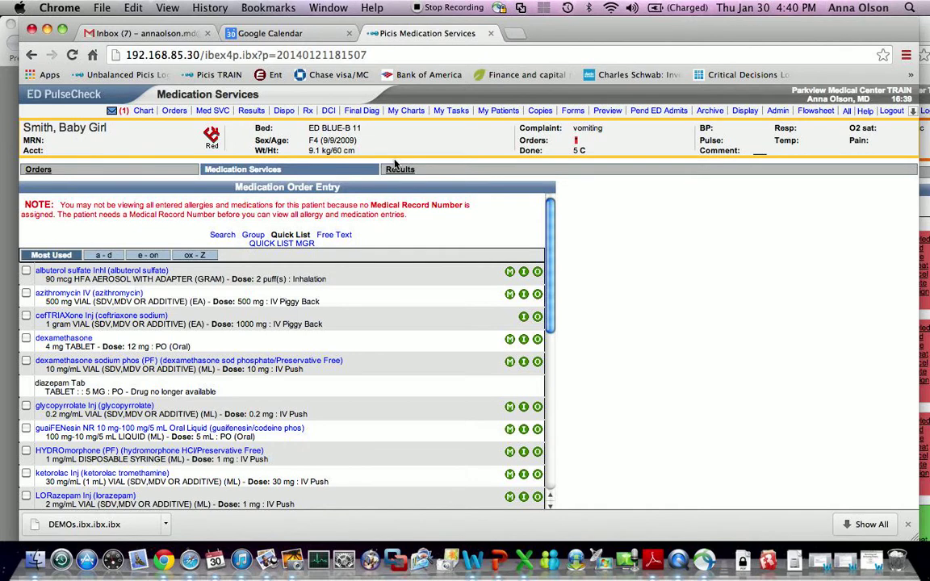
key(F3)
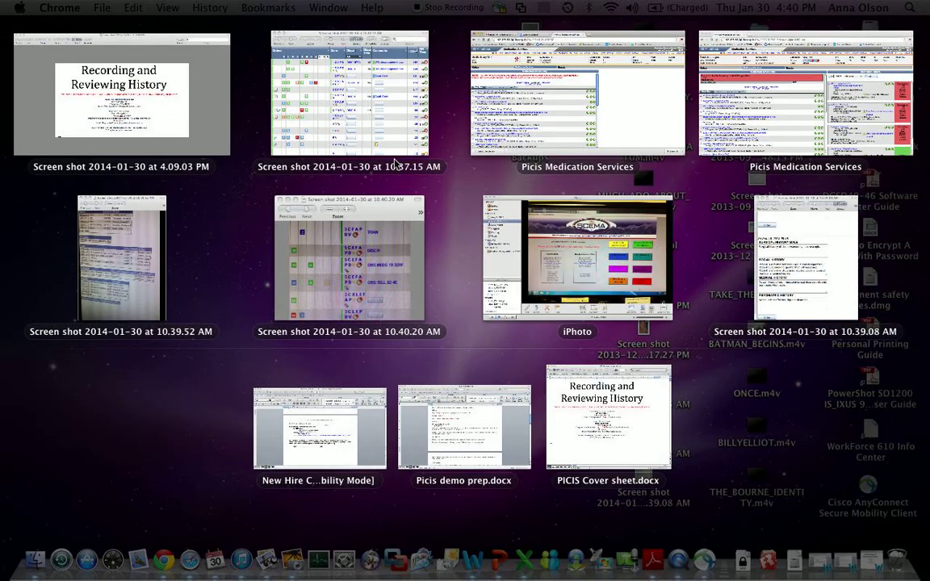
click(831, 105)
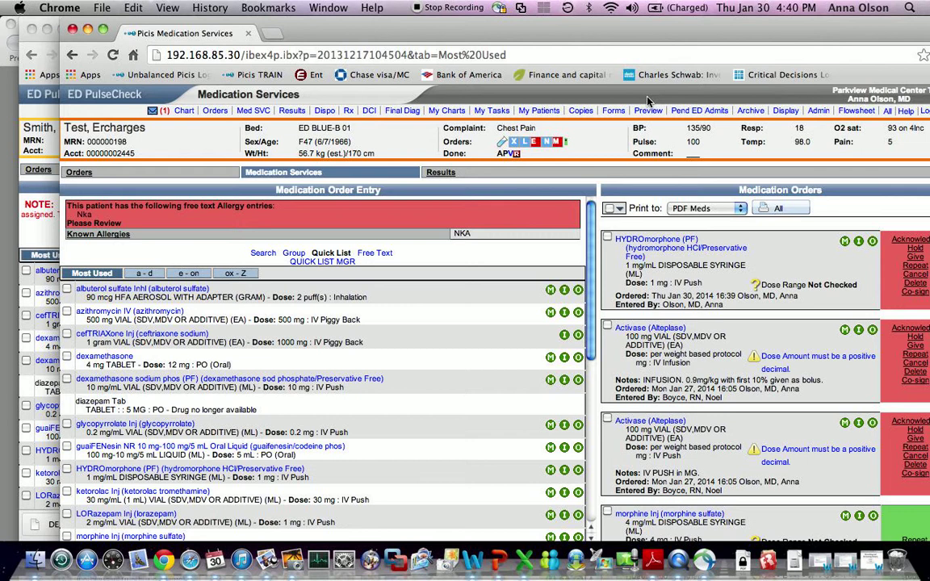
click(72, 29)
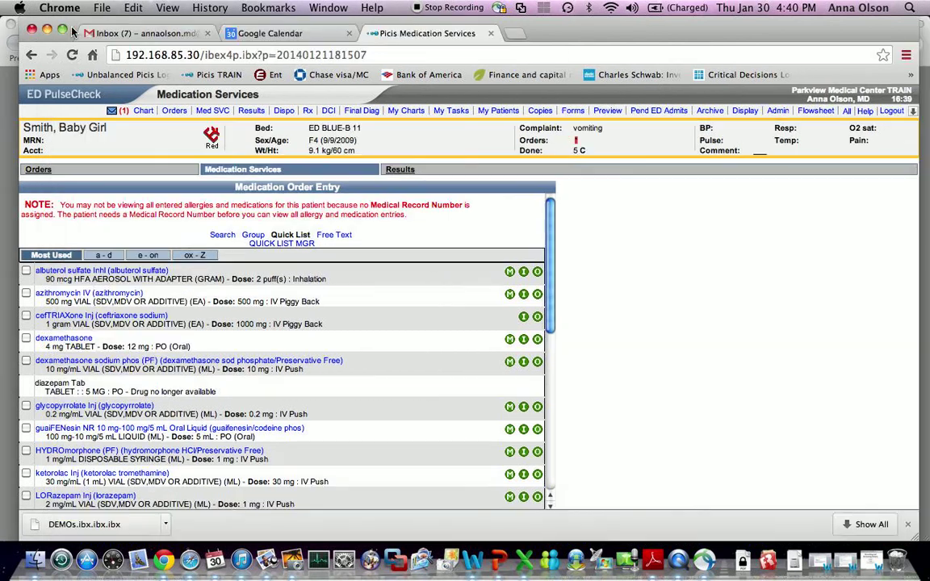
click(40, 96)
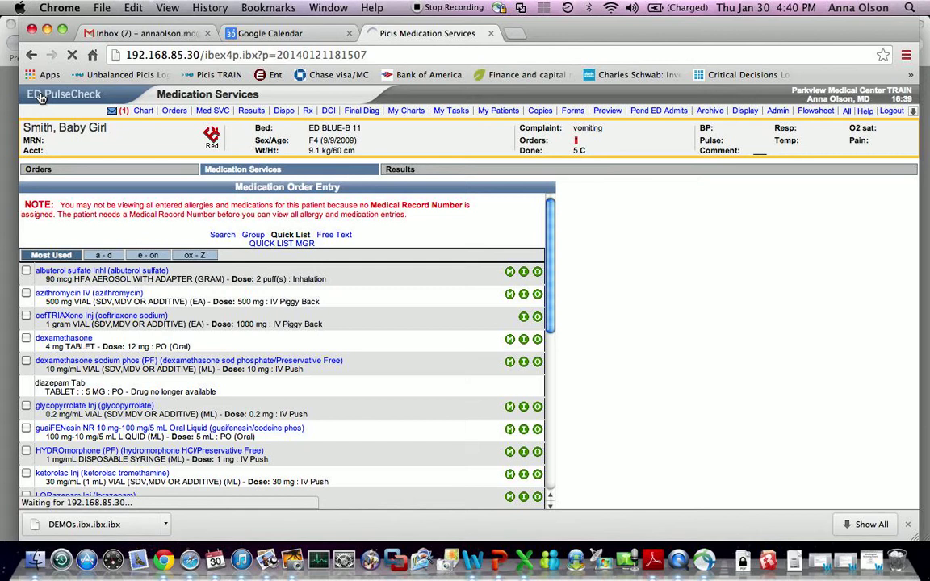